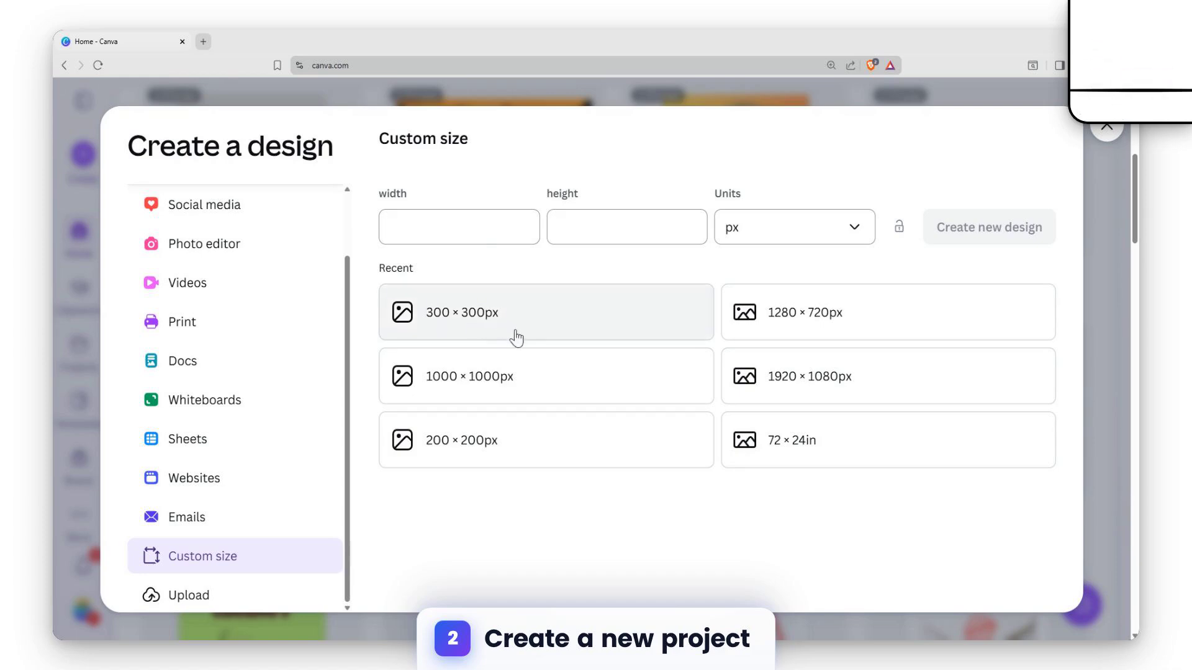
Create a blank 1000 × 1000 px design and open the Shapes category of the elements library
left_click(526, 380)
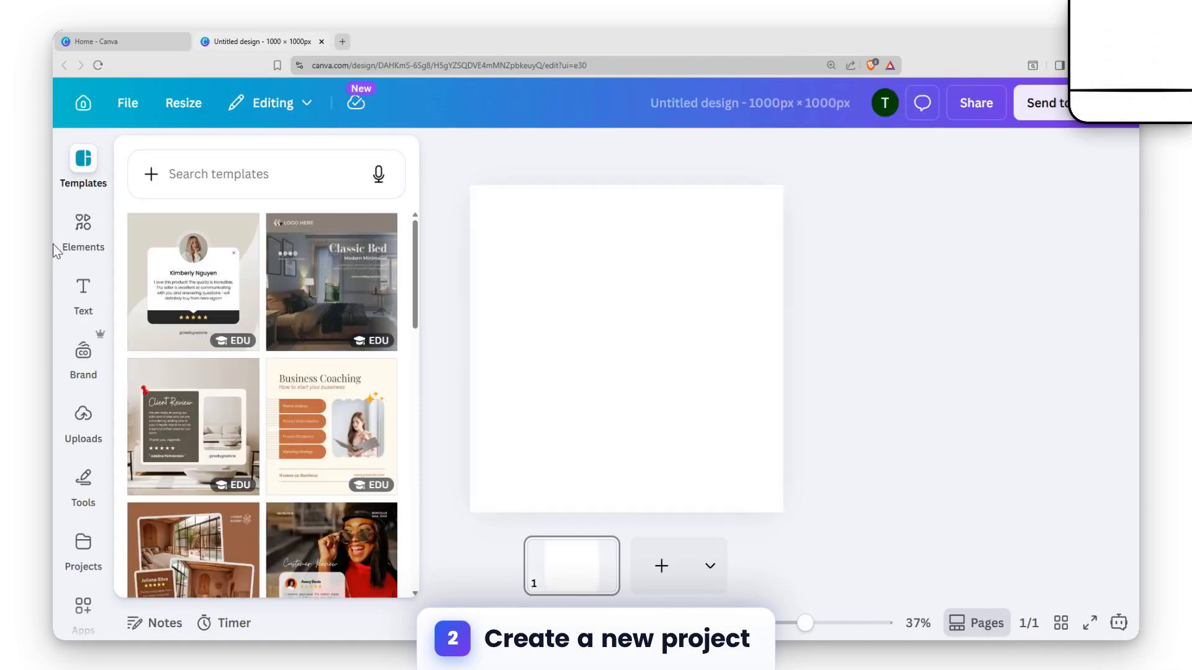
left_click(85, 230)
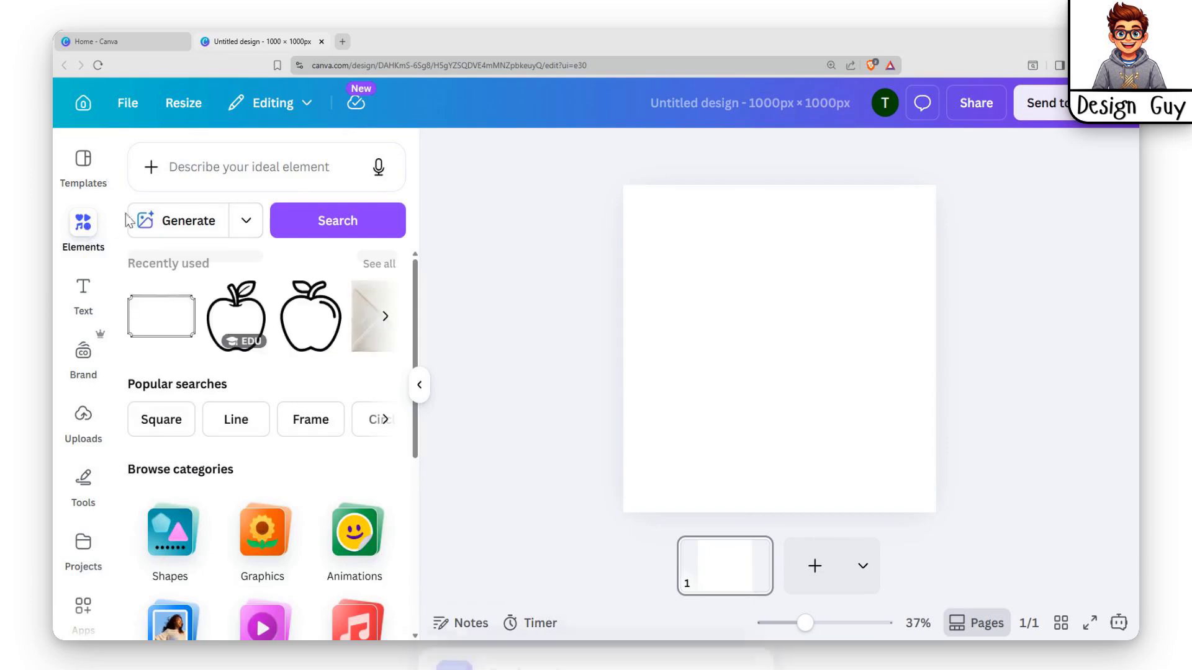
scroll(305, 373, "down", 3)
scroll(212, 354, "up", 4)
scroll(277, 352, "down", 4)
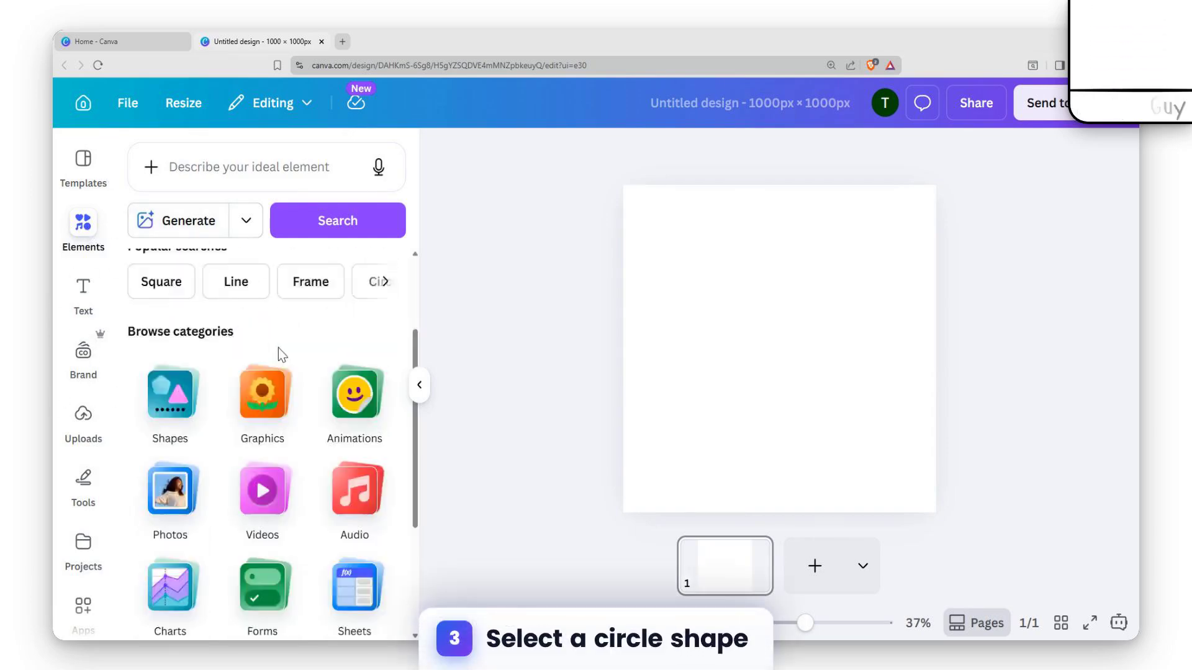
scroll(304, 336, "up", 2)
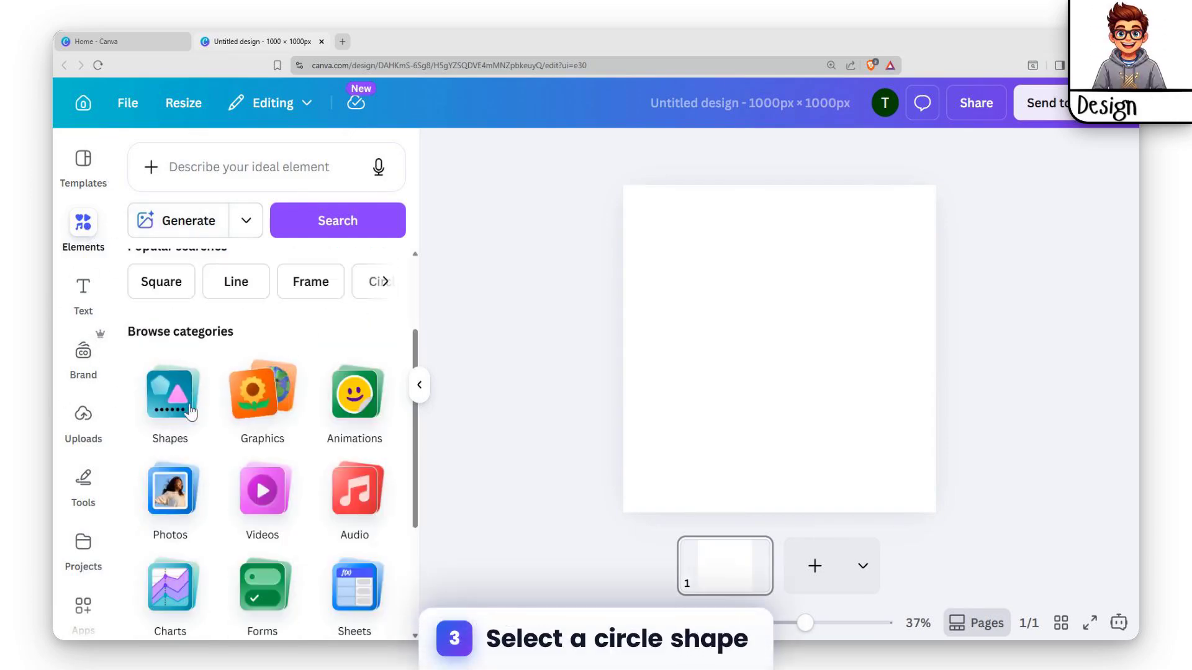
left_click(167, 410)
scroll(246, 424, "down", 2)
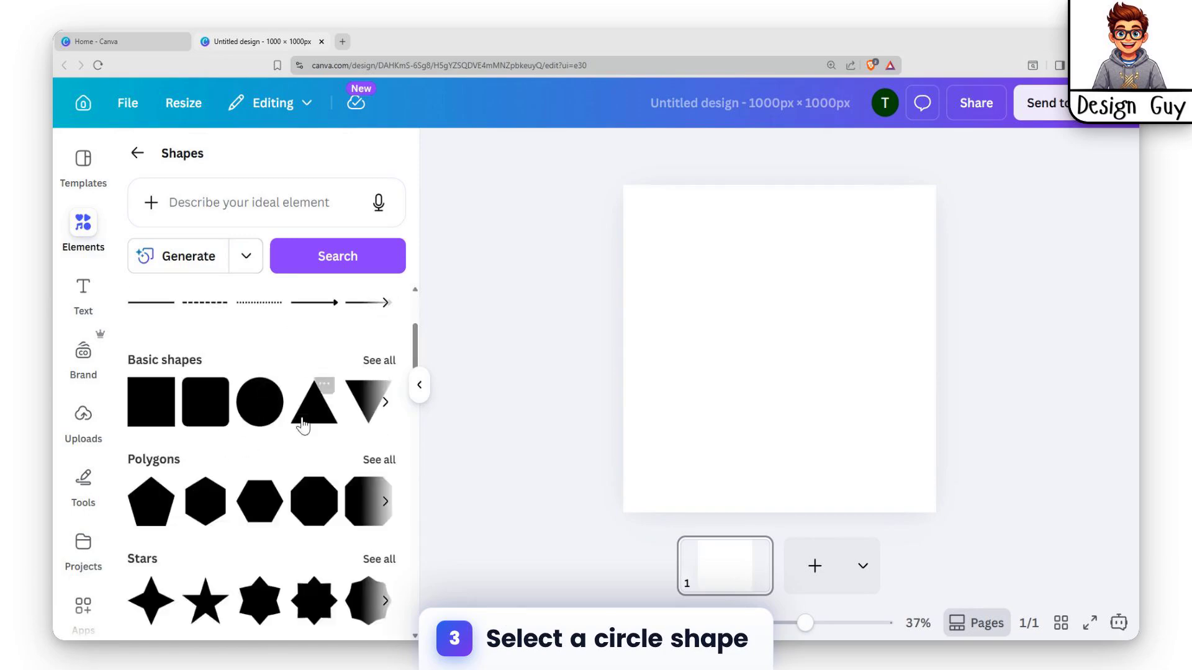
Add a recently used circle shape to the page, enlarge it slightly and place it near the page's center
scroll(303, 426, "up", 2)
left_click(151, 341)
left_click_drag(775, 349, 774, 305)
left_click_drag(780, 372, 780, 385)
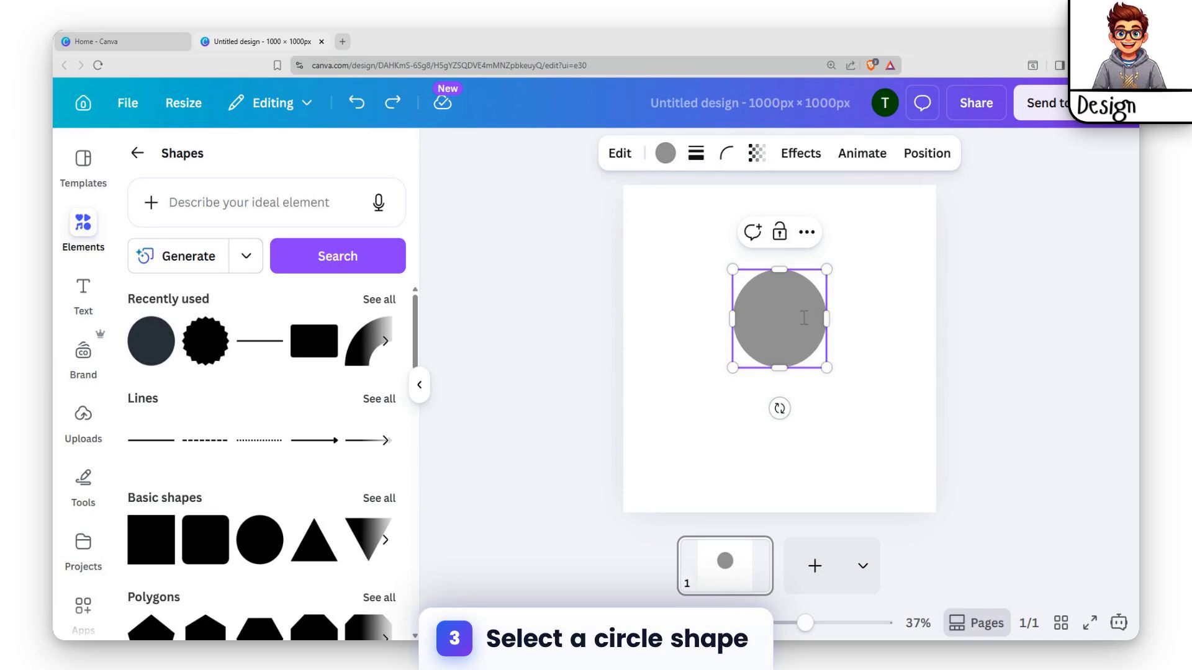
left_click_drag(732, 370, 706, 395)
key("ctrl+z")
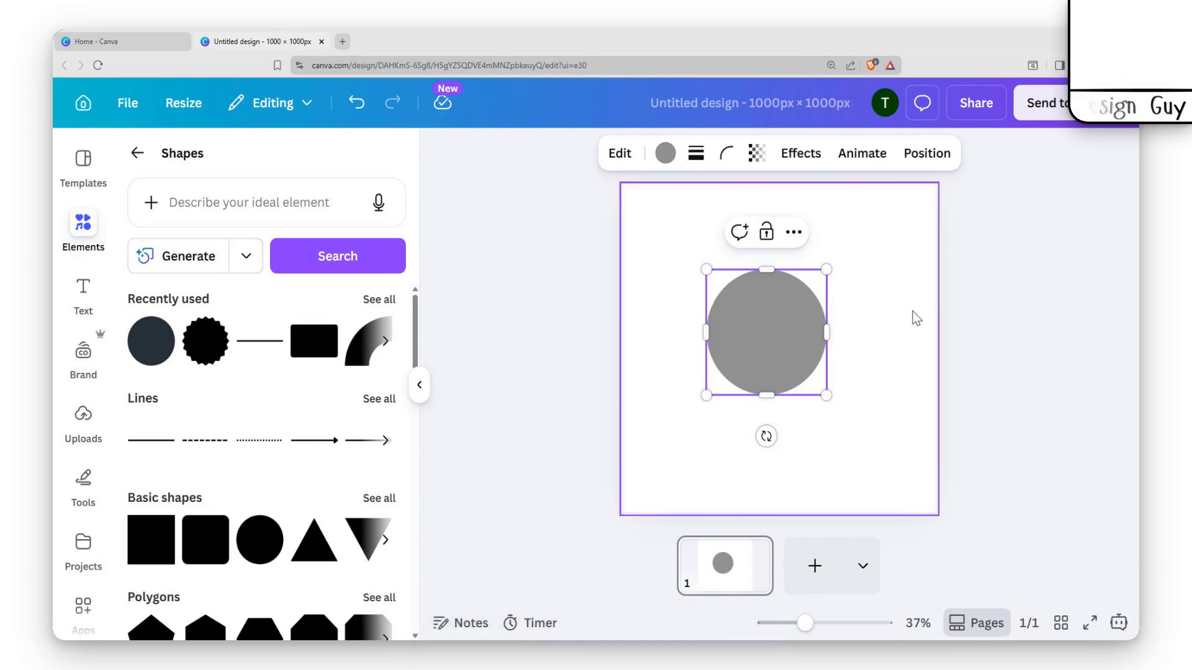
mouse_move(762, 339)
left_mouse_down()
mouse_move(751, 346)
mouse_move(747, 295)
mouse_move(760, 334)
left_mouse_up()
Fill the circle with solid black from the default solid colours
left_click(663, 155)
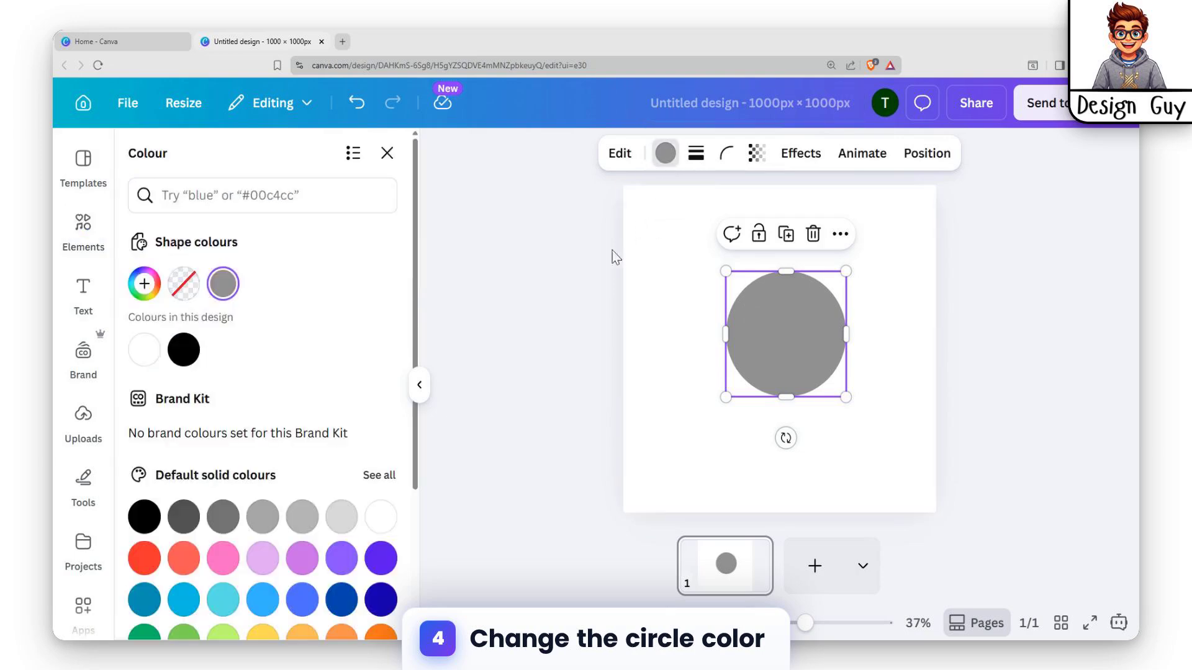
scroll(301, 416, "down", 2)
scroll(274, 423, "down", 1)
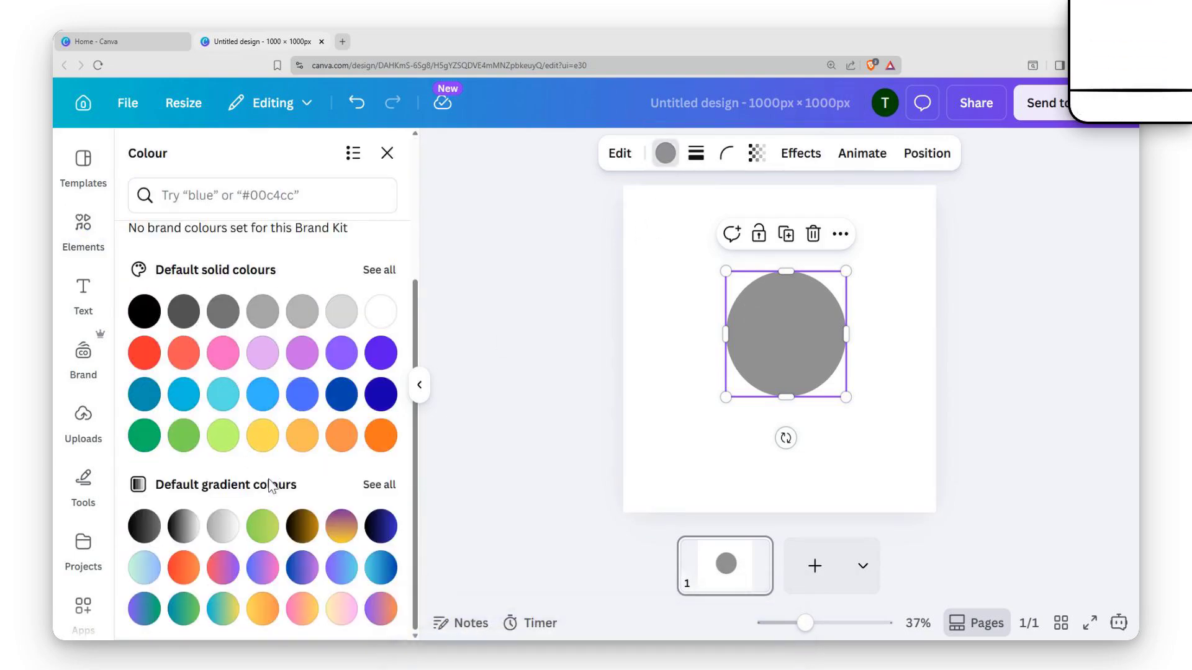
left_click(183, 526)
left_click(140, 538)
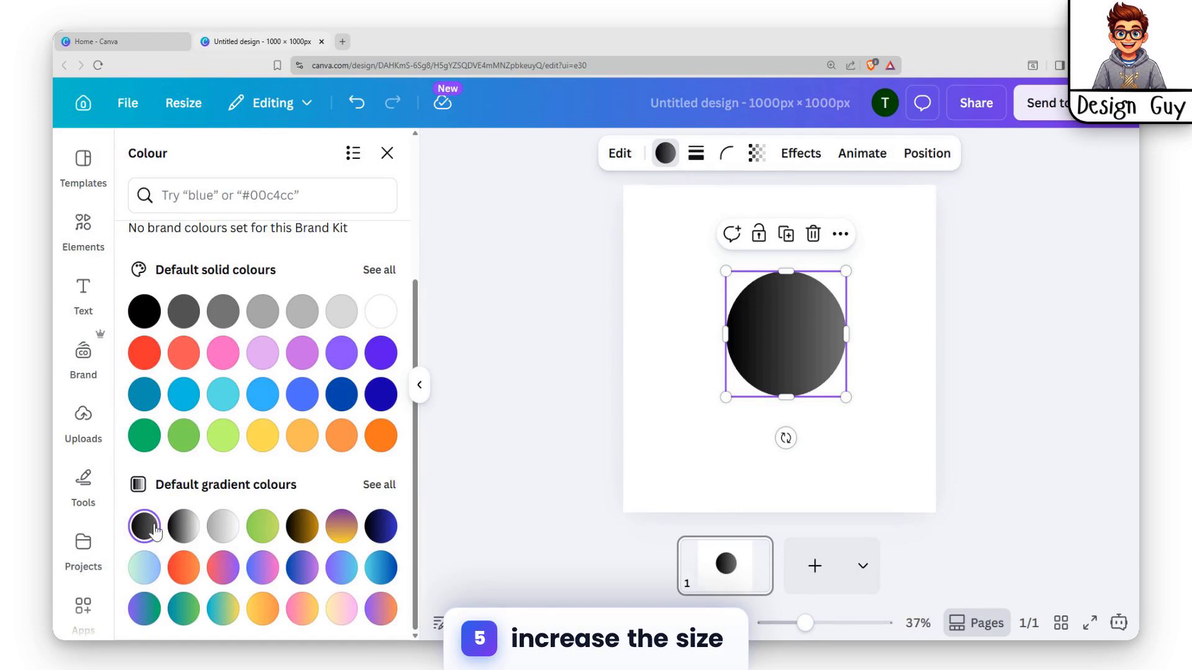
left_click(145, 326)
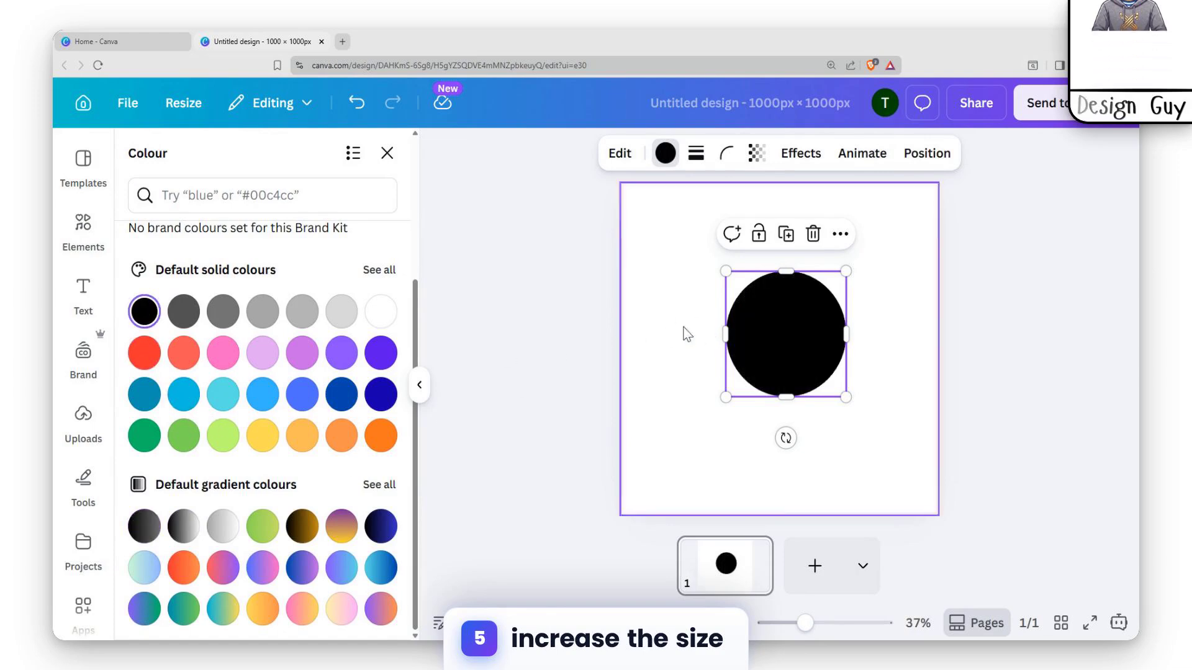
Enlarge the black circle to about two thirds of the page width and center it on the page
left_click_drag(792, 320, 773, 319)
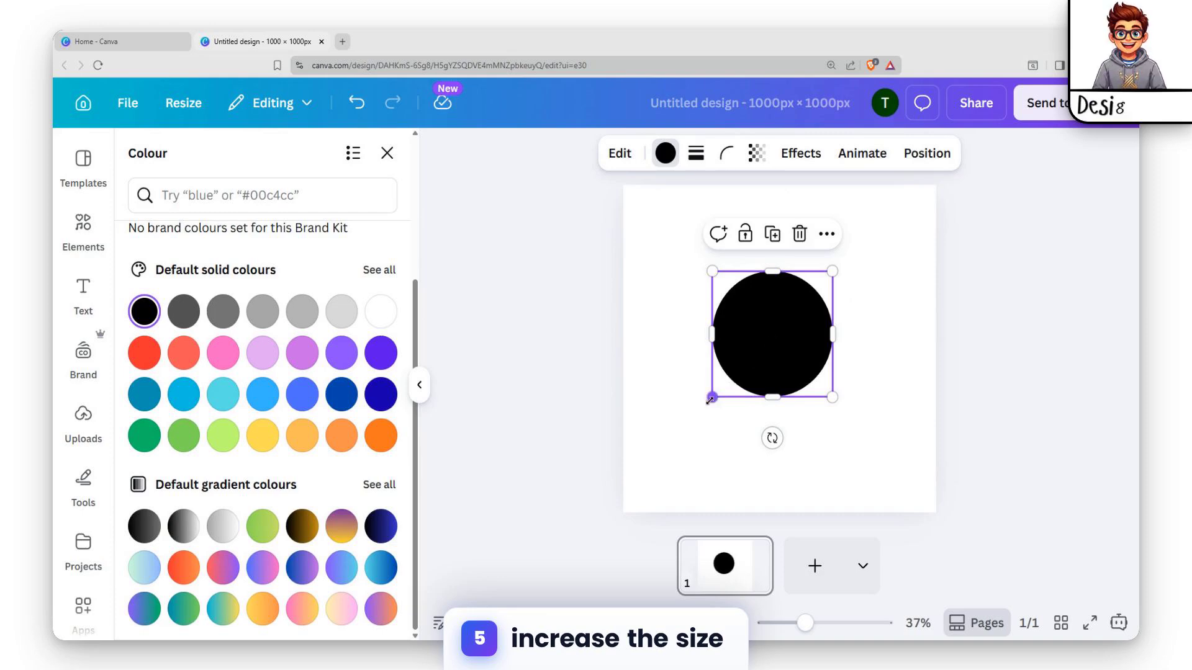
left_click_drag(712, 397, 676, 431)
left_click_drag(760, 353, 784, 349)
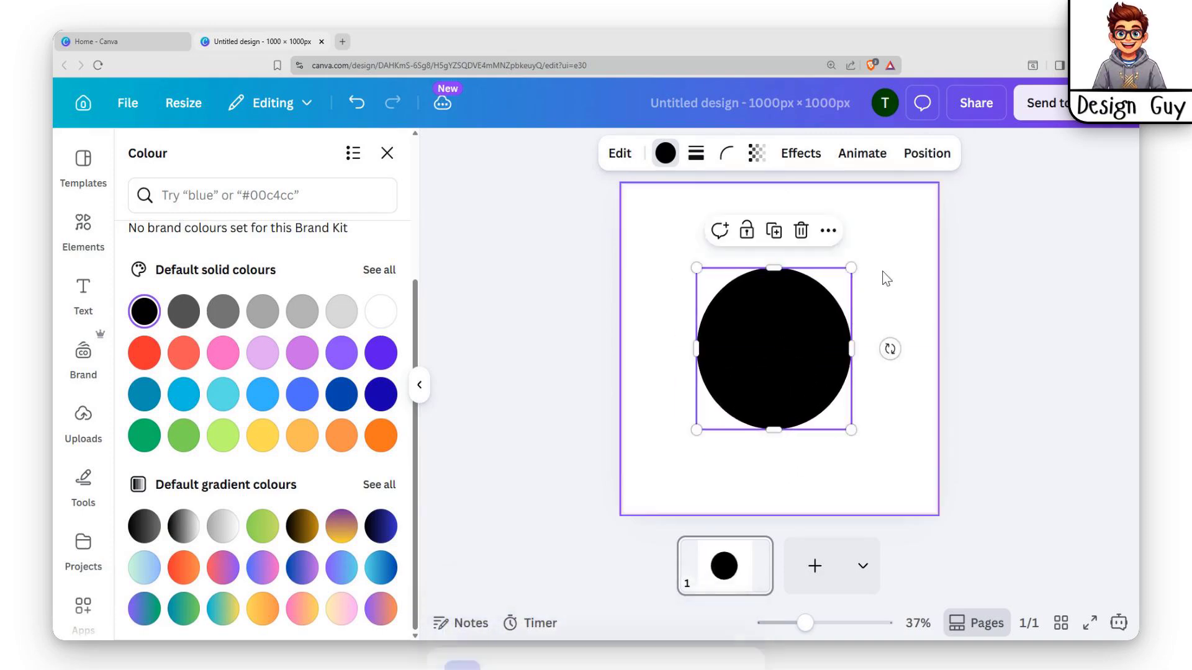
left_click_drag(851, 266, 881, 236)
mouse_move(759, 317)
left_mouse_down()
mouse_move(749, 326)
mouse_move(760, 314)
left_mouse_up()
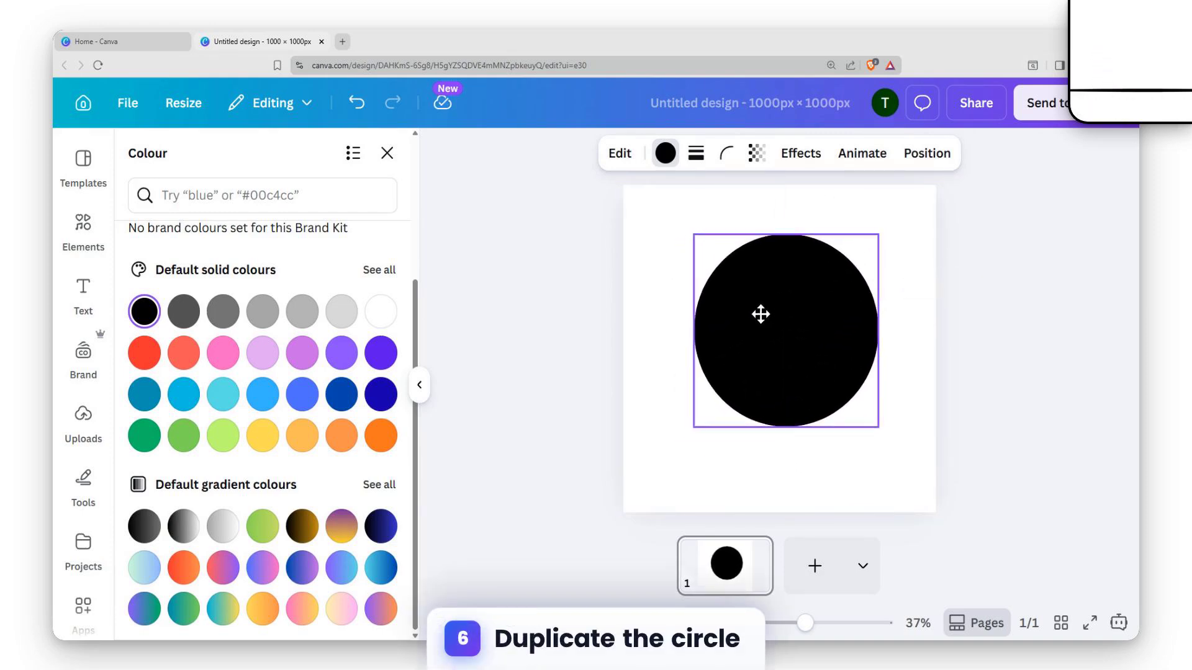
left_click_drag(696, 419, 671, 447)
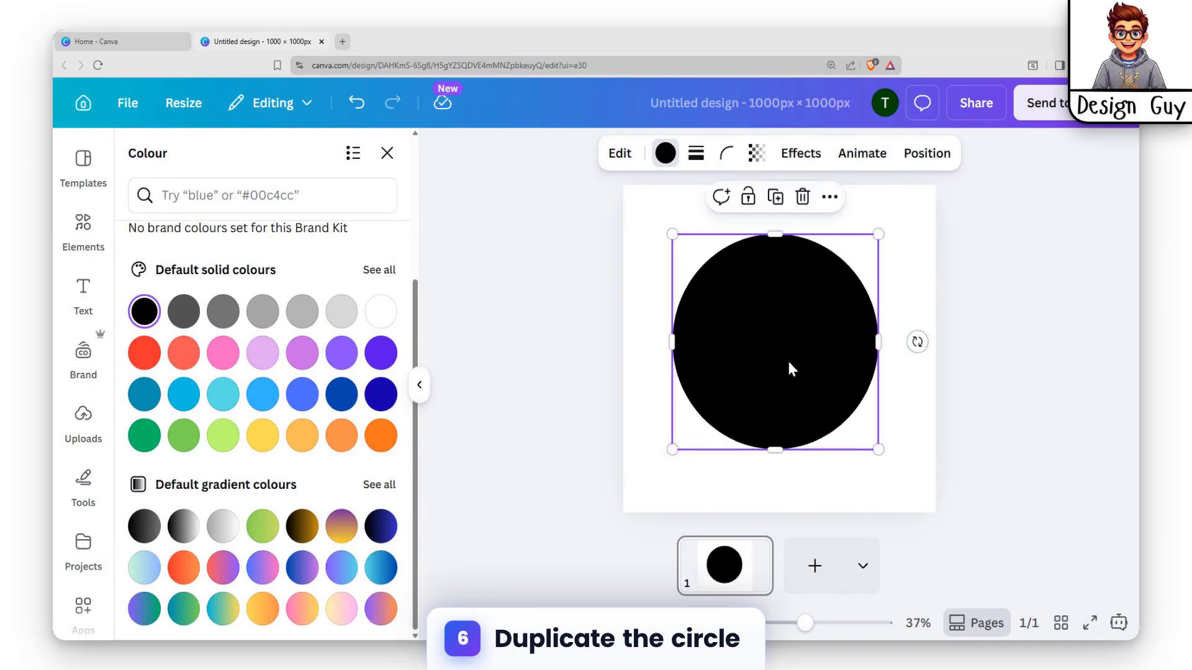
mouse_move(788, 360)
left_mouse_down()
mouse_move(779, 339)
mouse_move(805, 329)
left_mouse_up()
Duplicate the black circle and fill the copy with the default solid dark blue
key("ctrl+d")
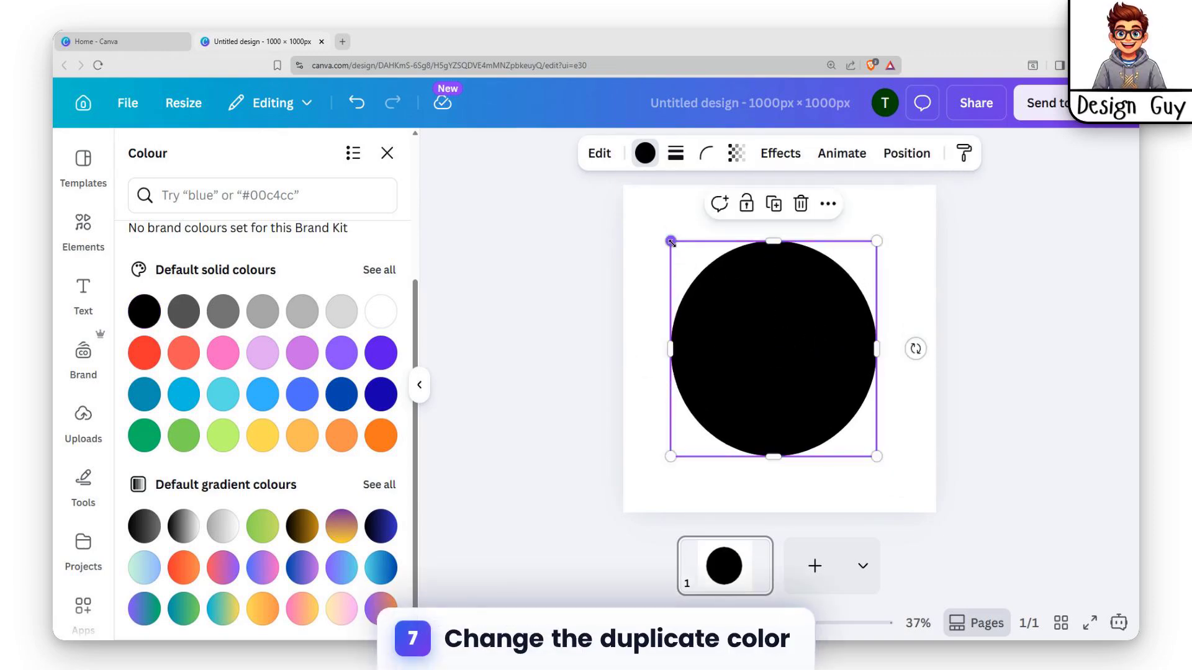
left_click(645, 153)
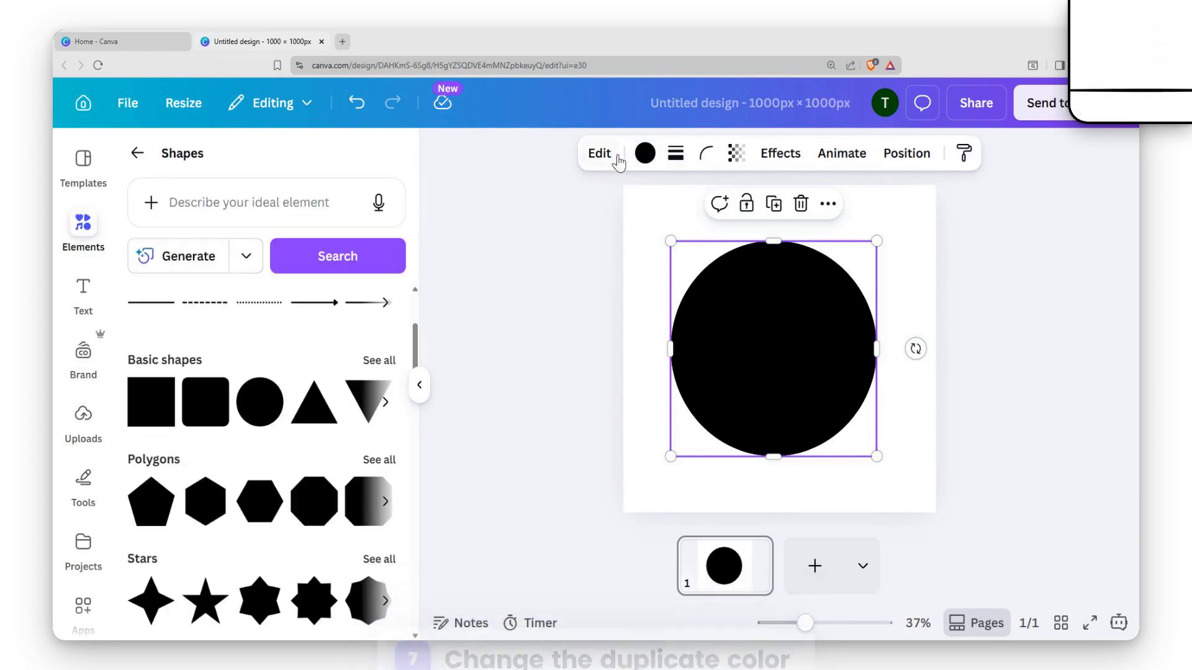
left_click(645, 153)
scroll(340, 375, "down", 3)
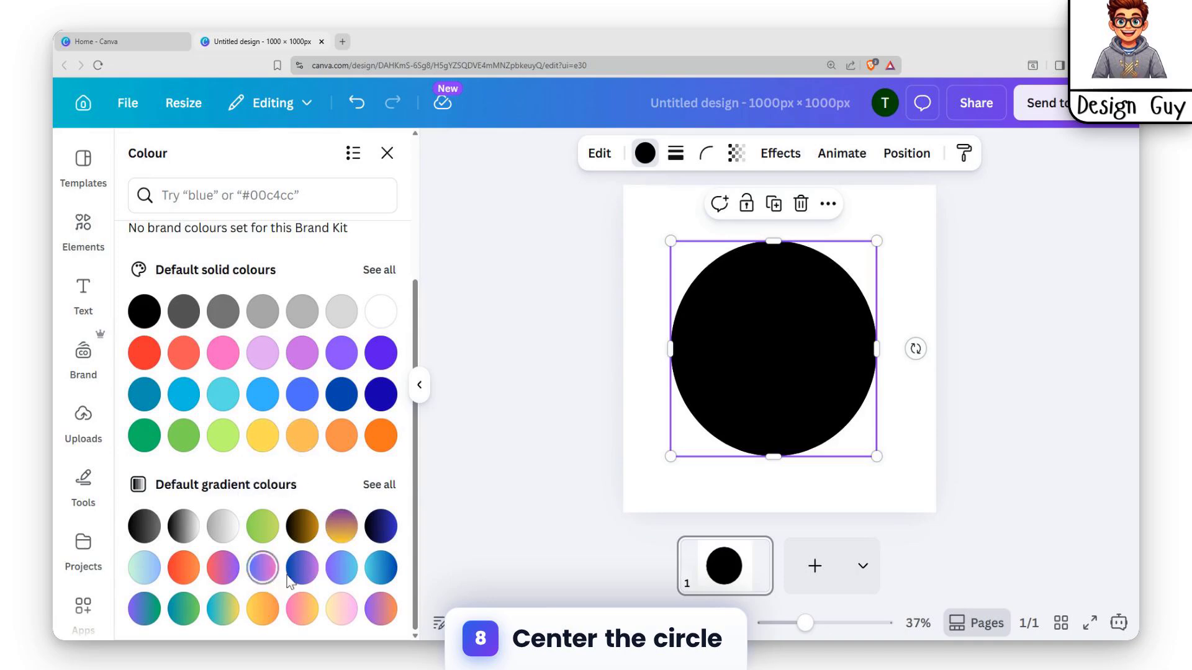
left_click(379, 401)
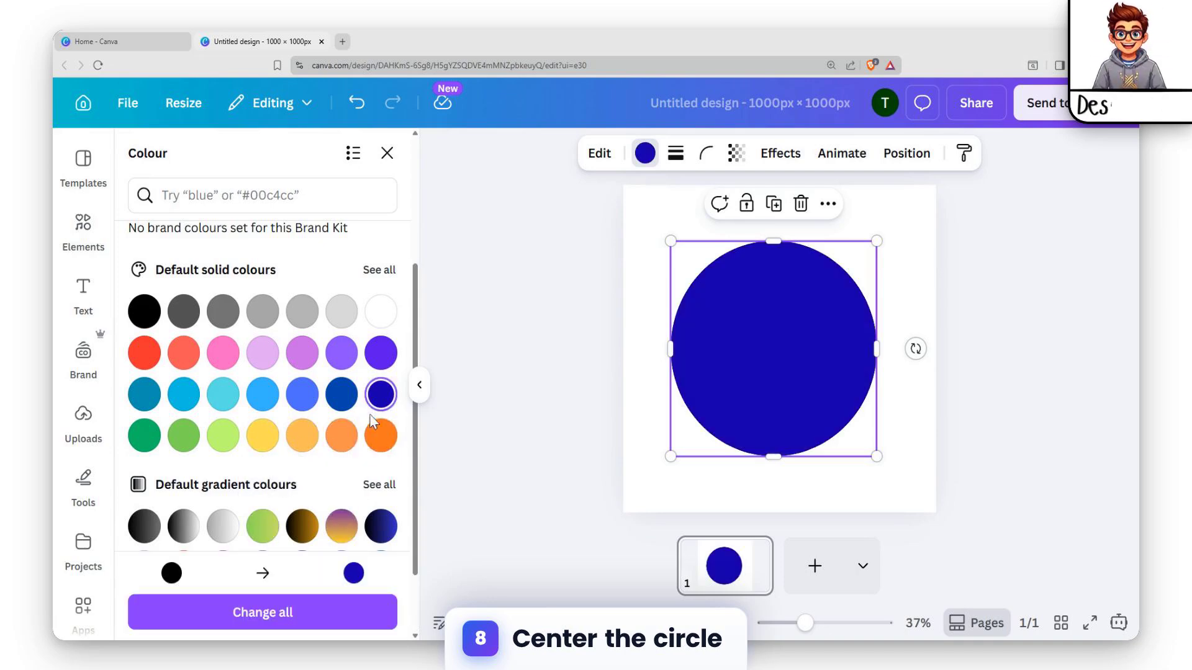
Shrink the blue circle and center it inside the black one so that an even black ring surrounds it
left_click_drag(668, 240, 689, 261)
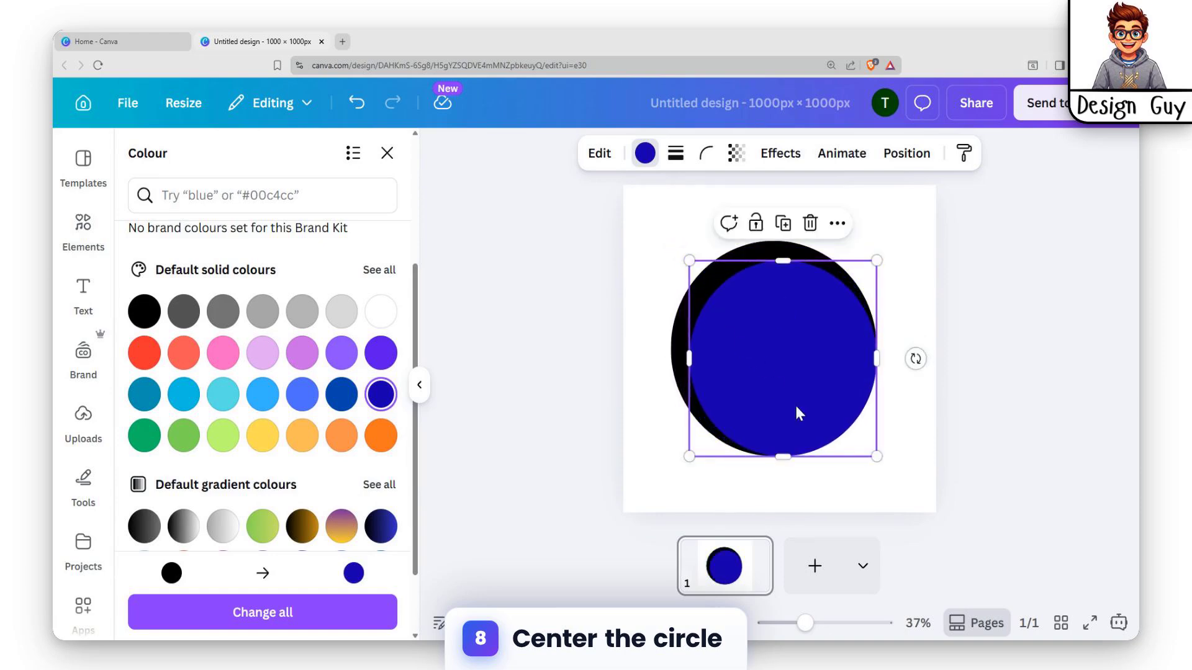
left_click_drag(877, 458, 855, 436)
left_click_drag(769, 338, 770, 340)
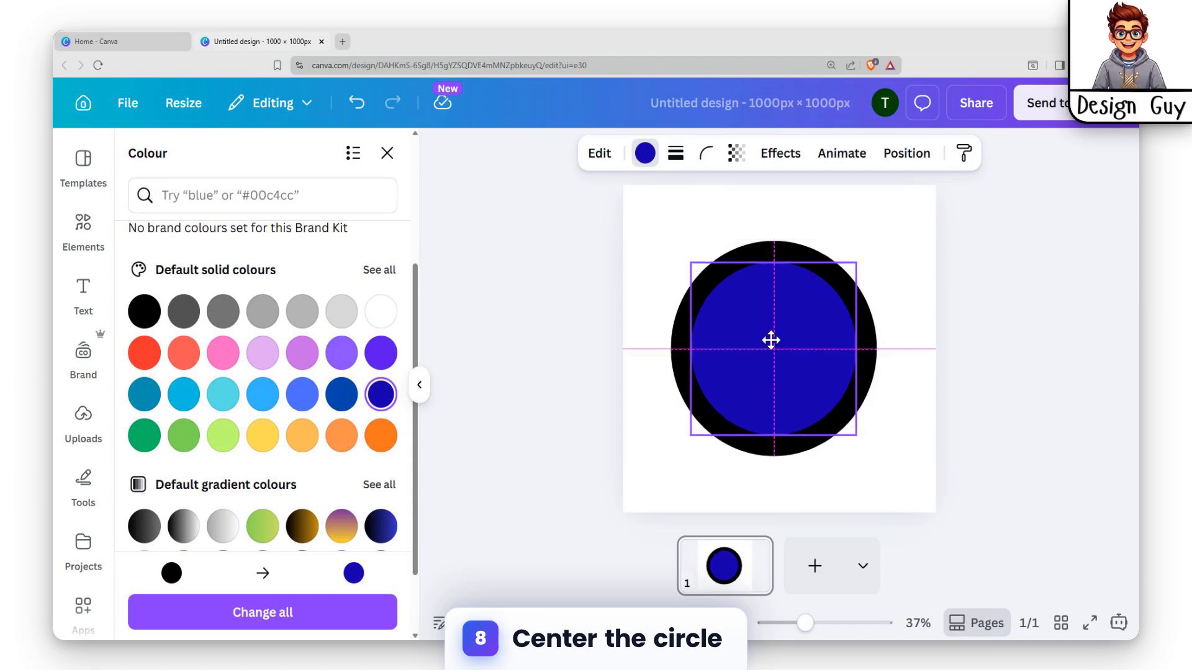
left_click(950, 316)
left_click(913, 311)
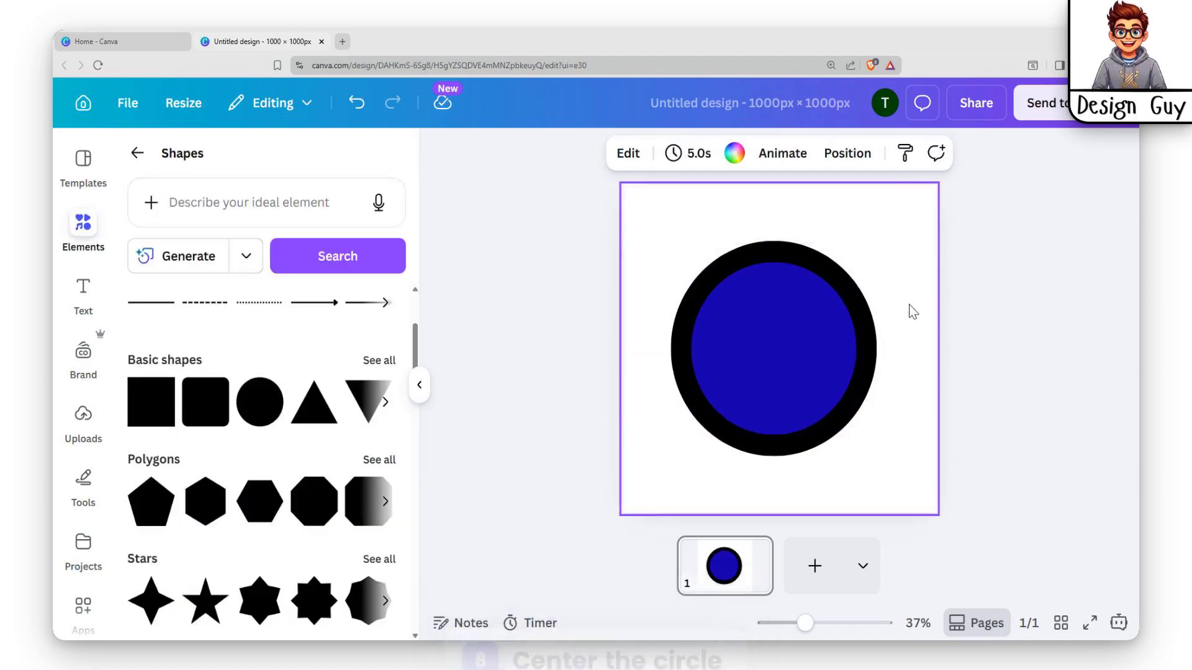
Add a heading over the circles and replace its text with "Horizon Guild"
left_click(793, 310)
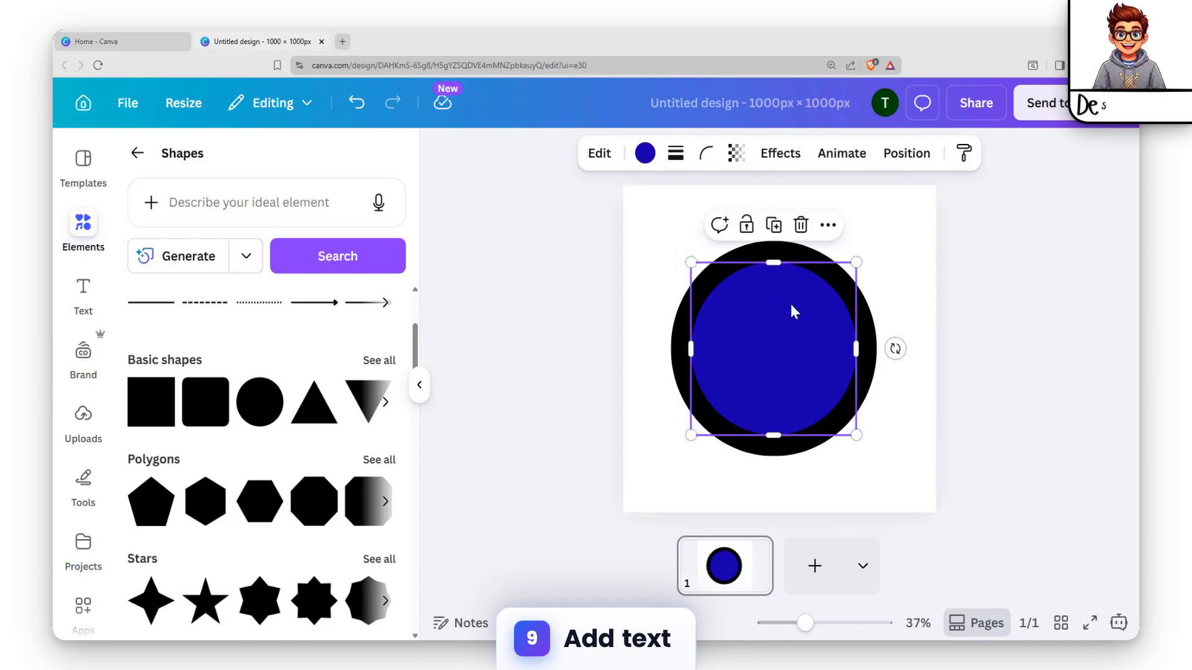
left_click(83, 304)
left_click(208, 386)
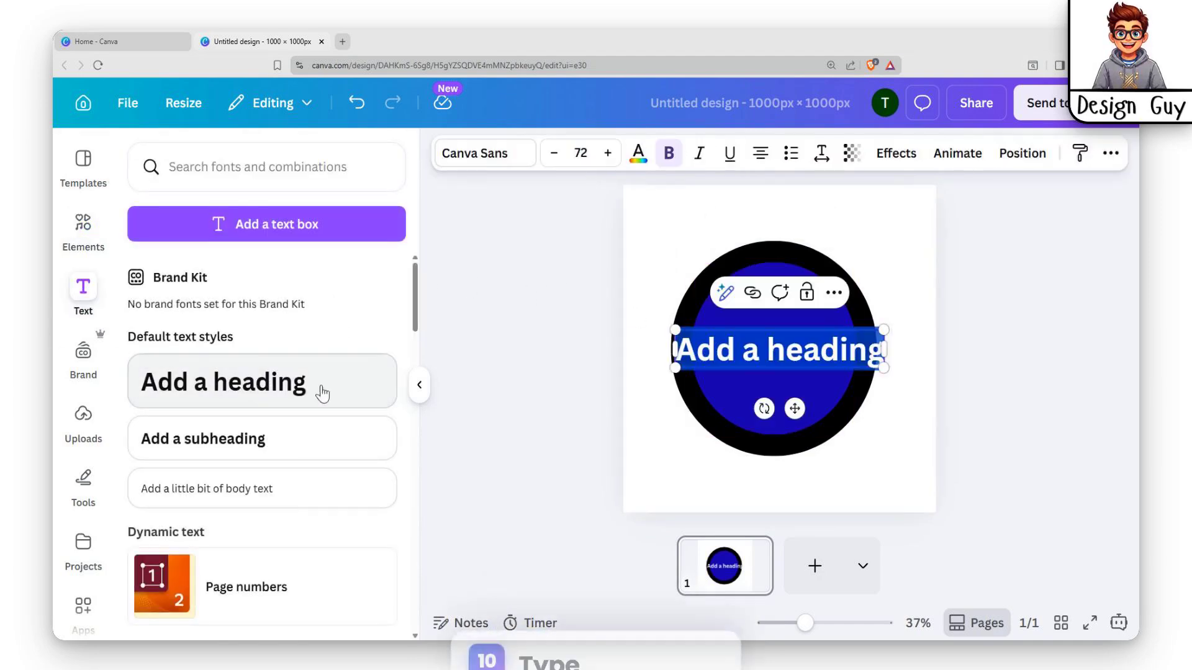
left_click(928, 348)
left_click(801, 360)
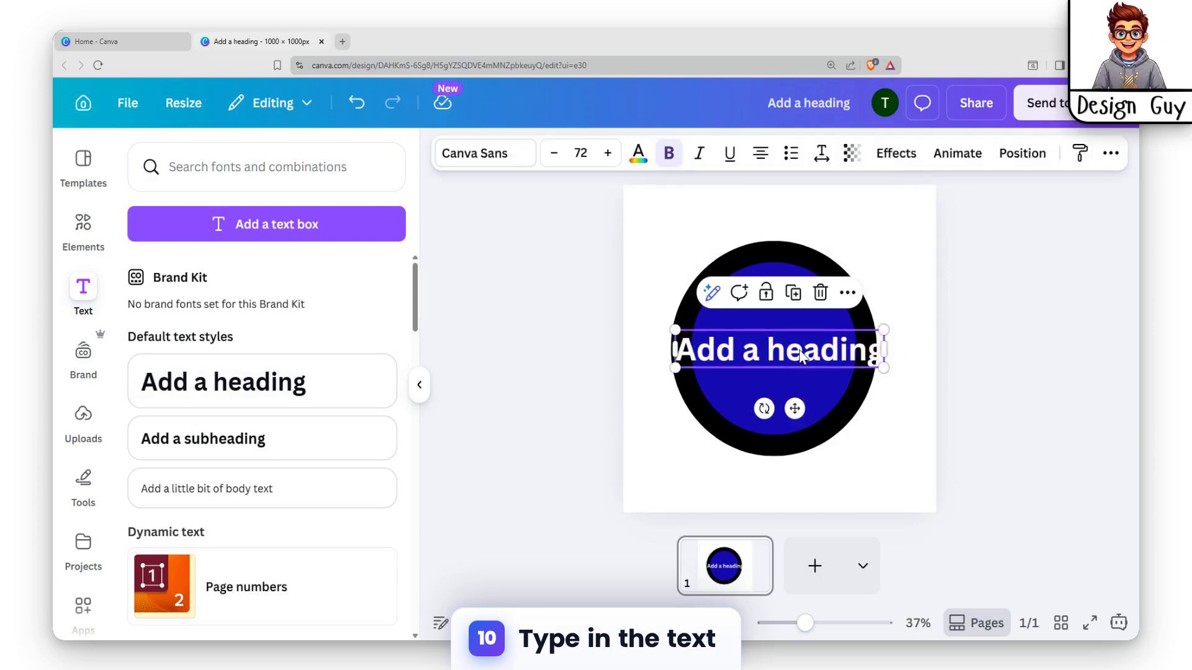
double_click(800, 354)
type("H")
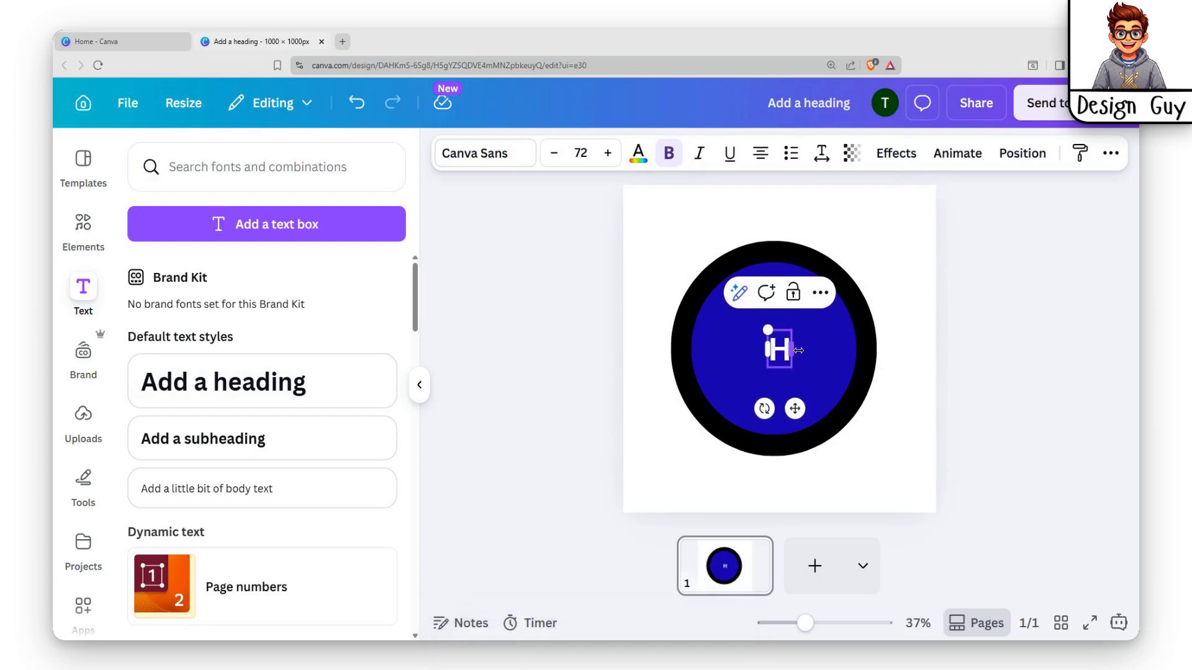
type("oriz")
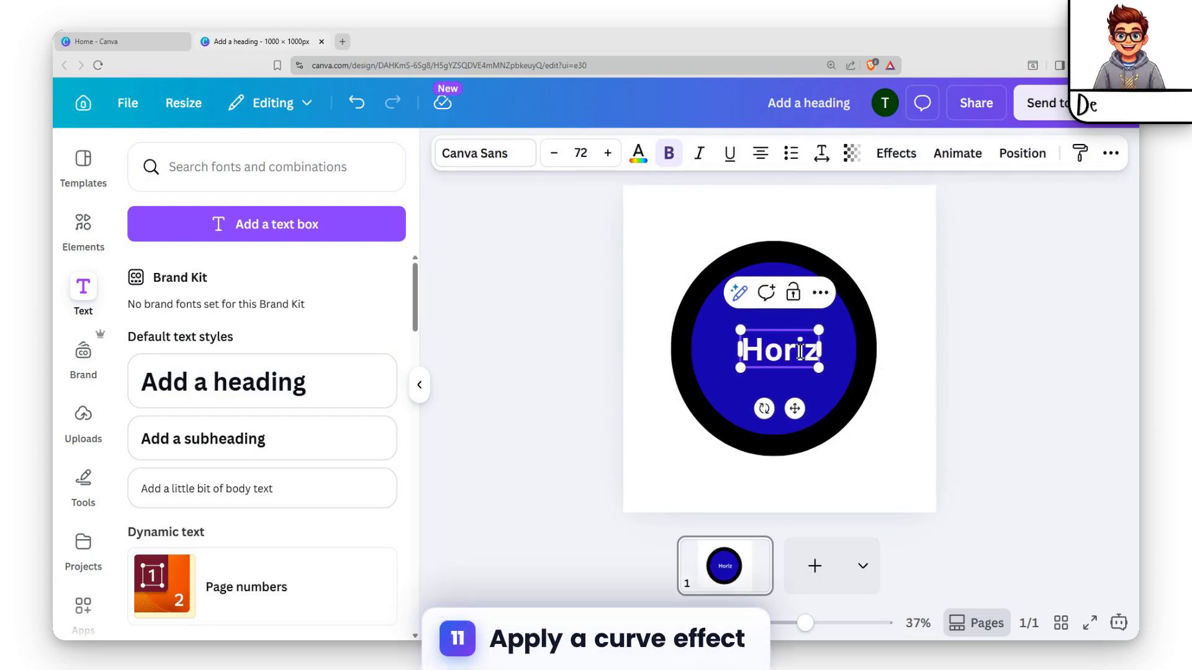
type("on")
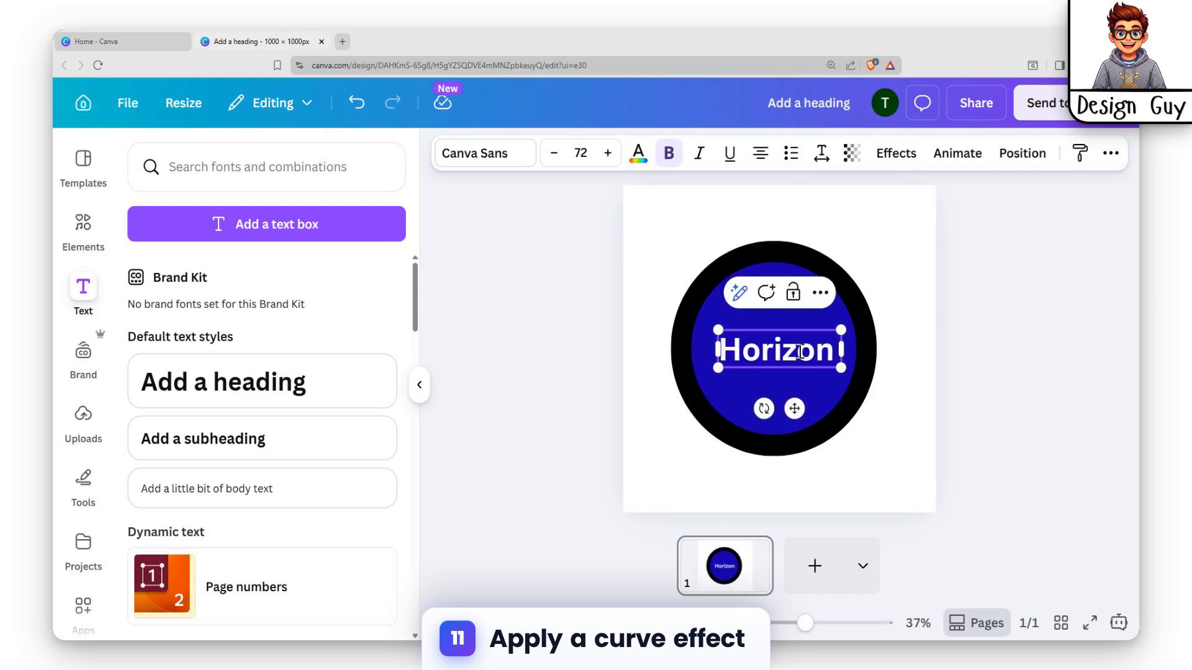
type(" GU")
key("BackSpace")
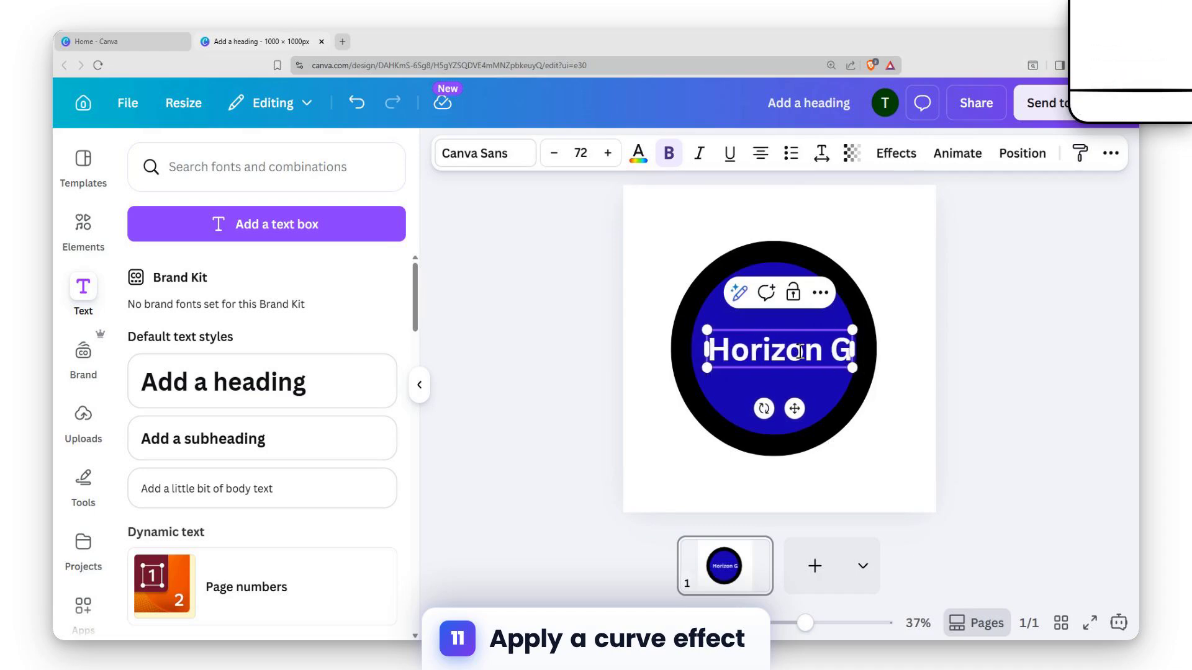
type("uild")
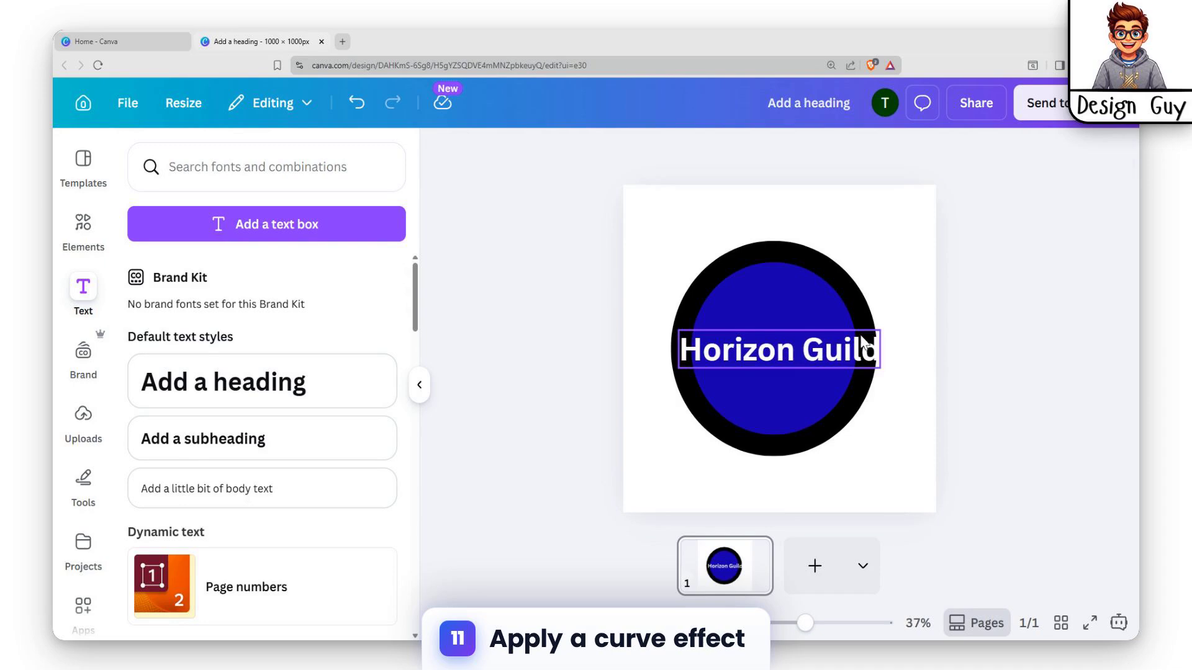
Apply the Curve shape effect to the "Horizon Guild" heading and move it to the upper part of the circles
left_click_drag(807, 350, 802, 301)
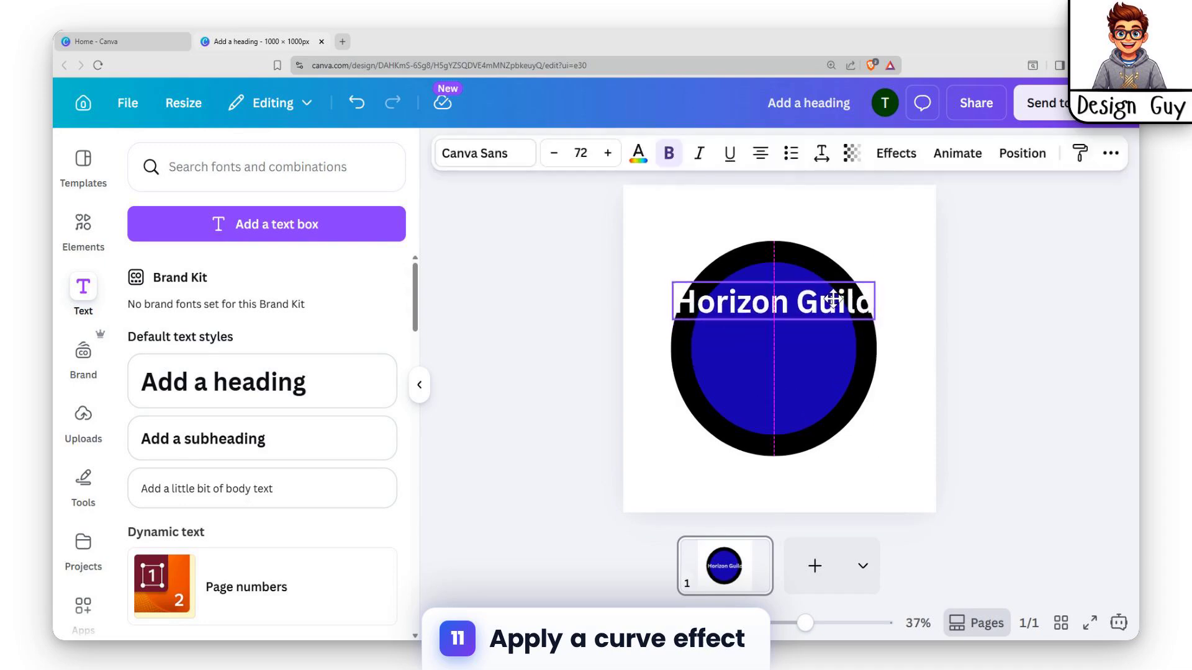
left_click(896, 154)
scroll(210, 462, "down", 2)
left_click(177, 532)
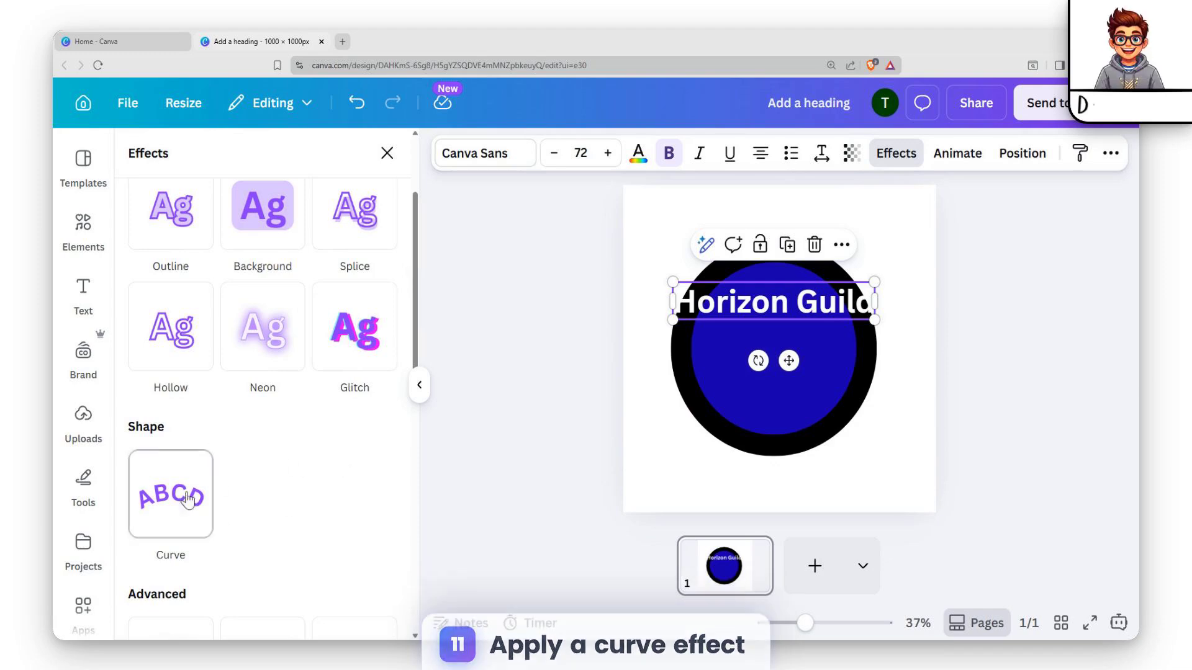
left_click_drag(801, 310, 801, 271)
Increase the heading's curve and position the text along the upper arc of the black ring
scroll(288, 513, "down", 5)
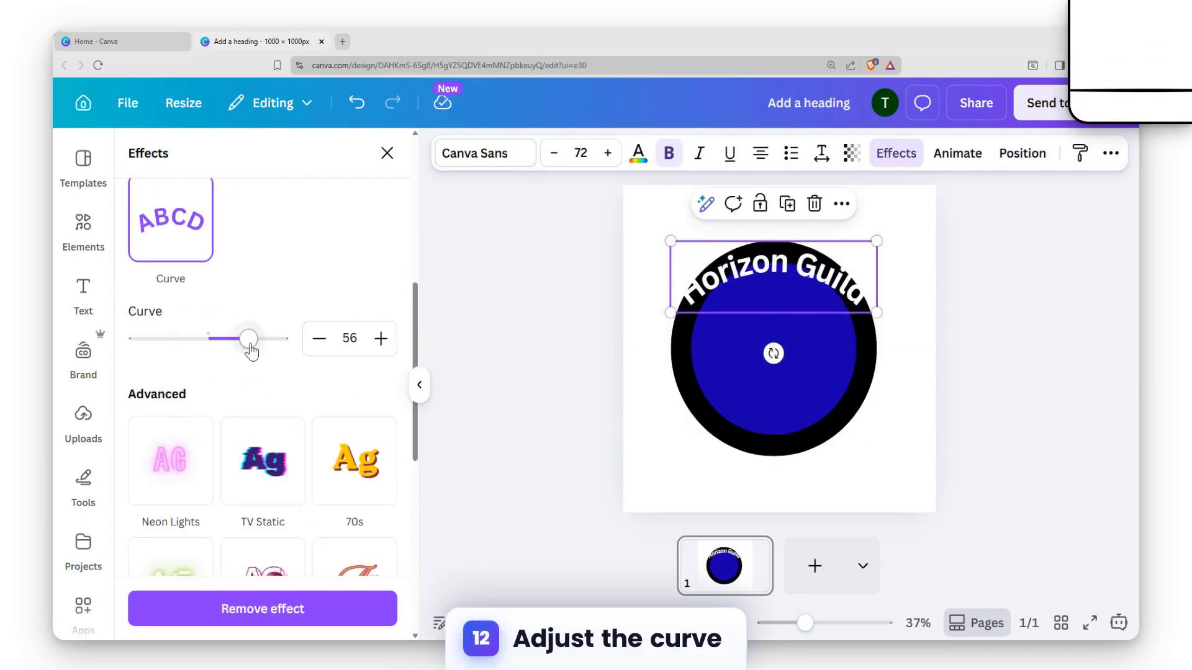
mouse_move(248, 339)
left_mouse_down()
mouse_move(286, 338)
mouse_move(262, 338)
left_mouse_up()
left_click_drag(766, 274, 772, 257)
Shrink the blue circle further and keep it centered inside the black one to widen the black ring
left_click(798, 348)
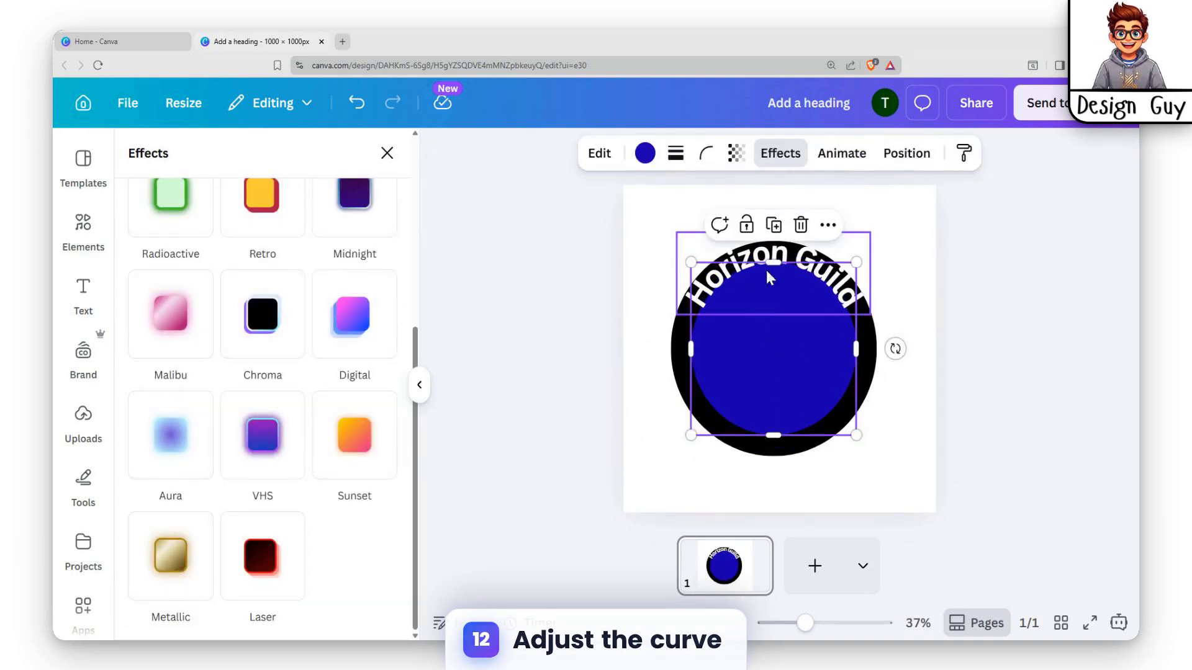
left_click_drag(691, 262, 701, 272)
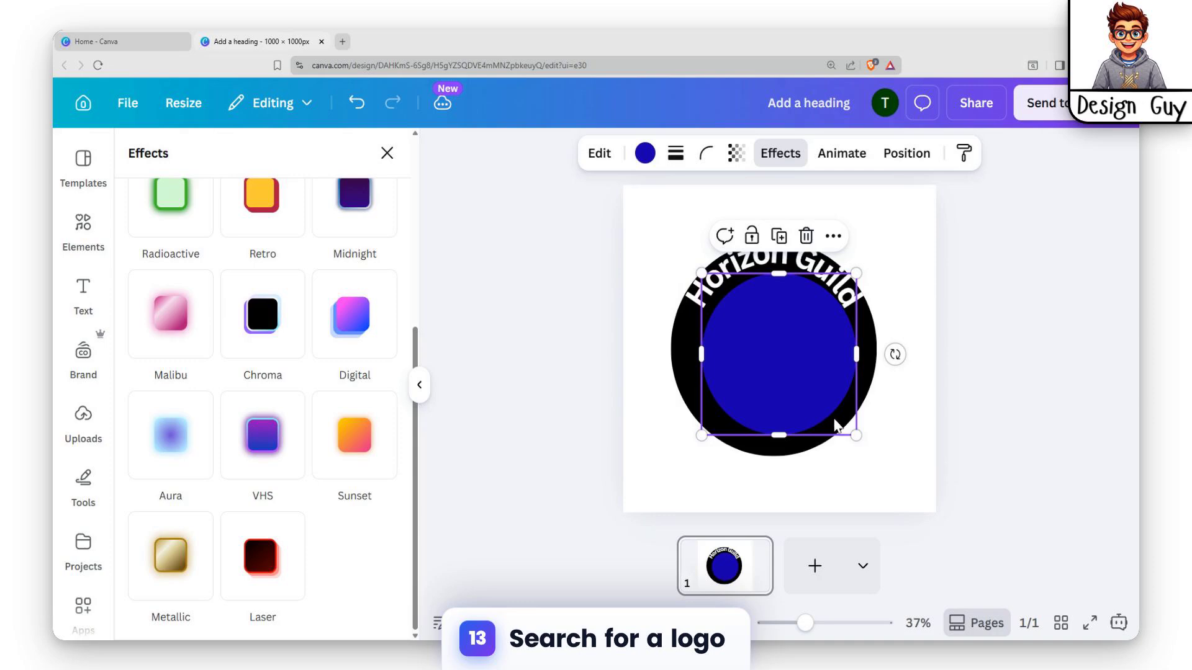
left_click_drag(856, 434, 841, 414)
Nudge the curved "Horizon Guild" heading down until its letters sit within the upper part of the black ring
left_click(858, 285)
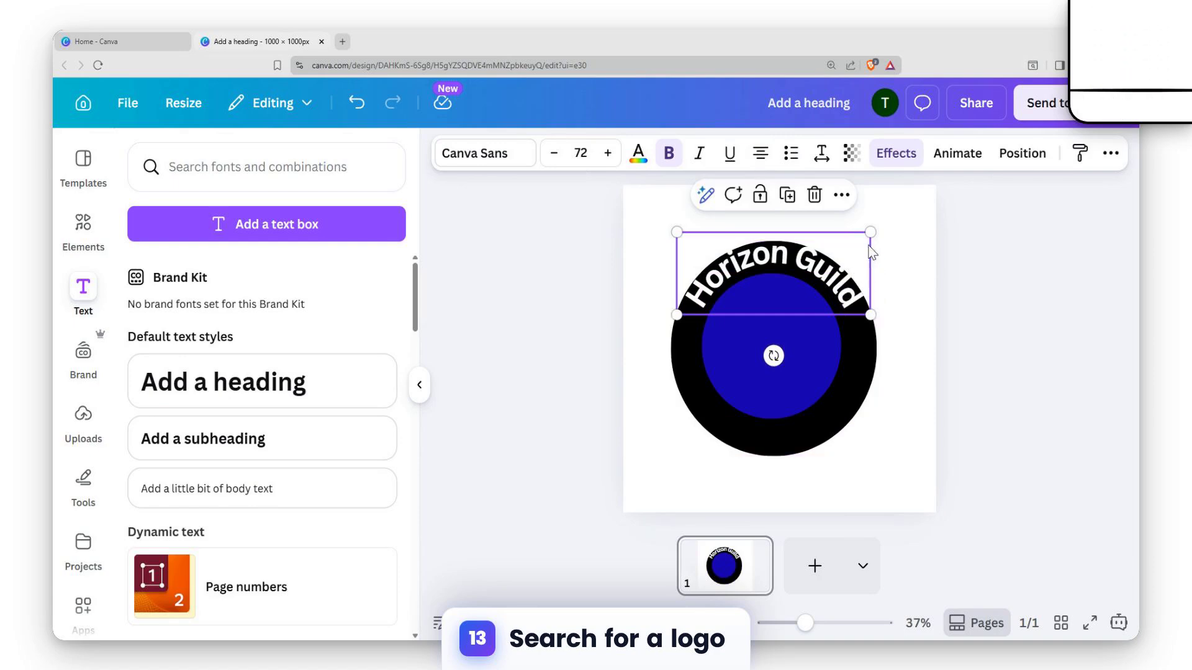
key("Down")
key("Down")
key("Down")
key("Down")
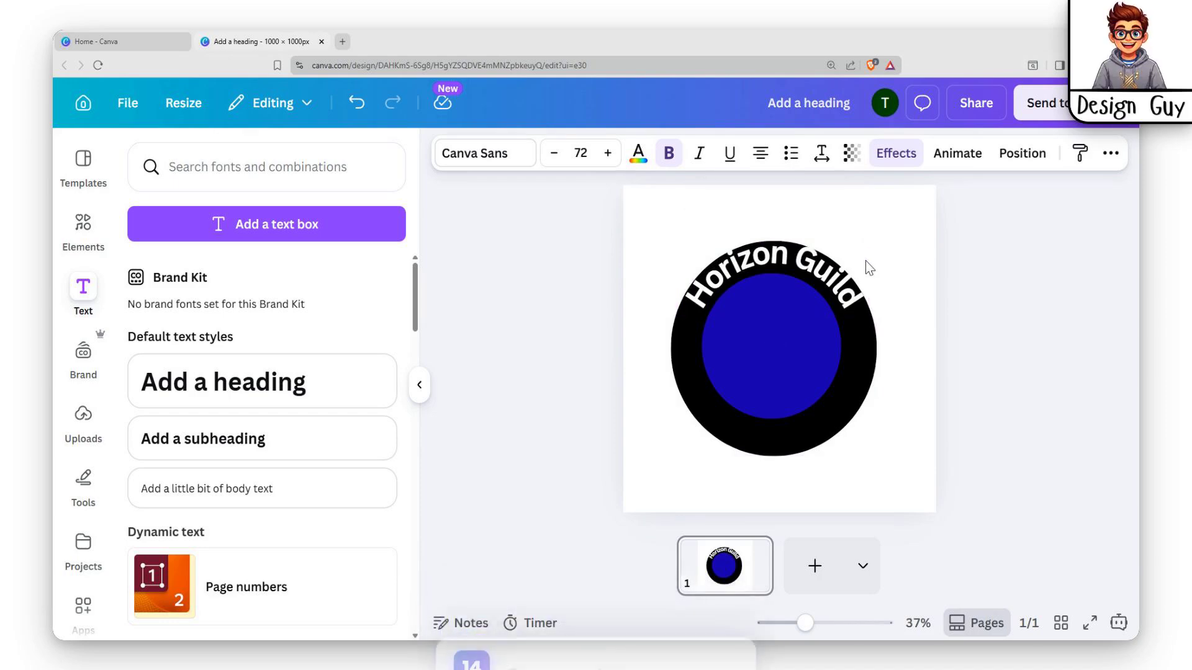
key("Down")
key("Down")
key("Down")
key("Down")
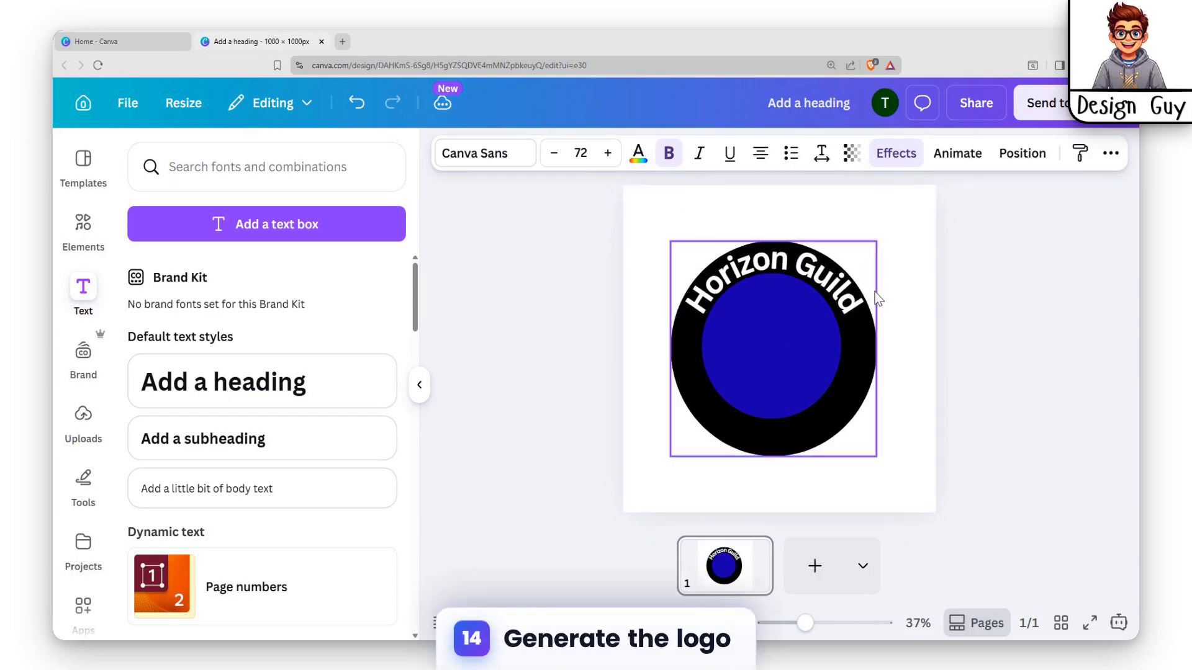
key("Down")
key("Down")
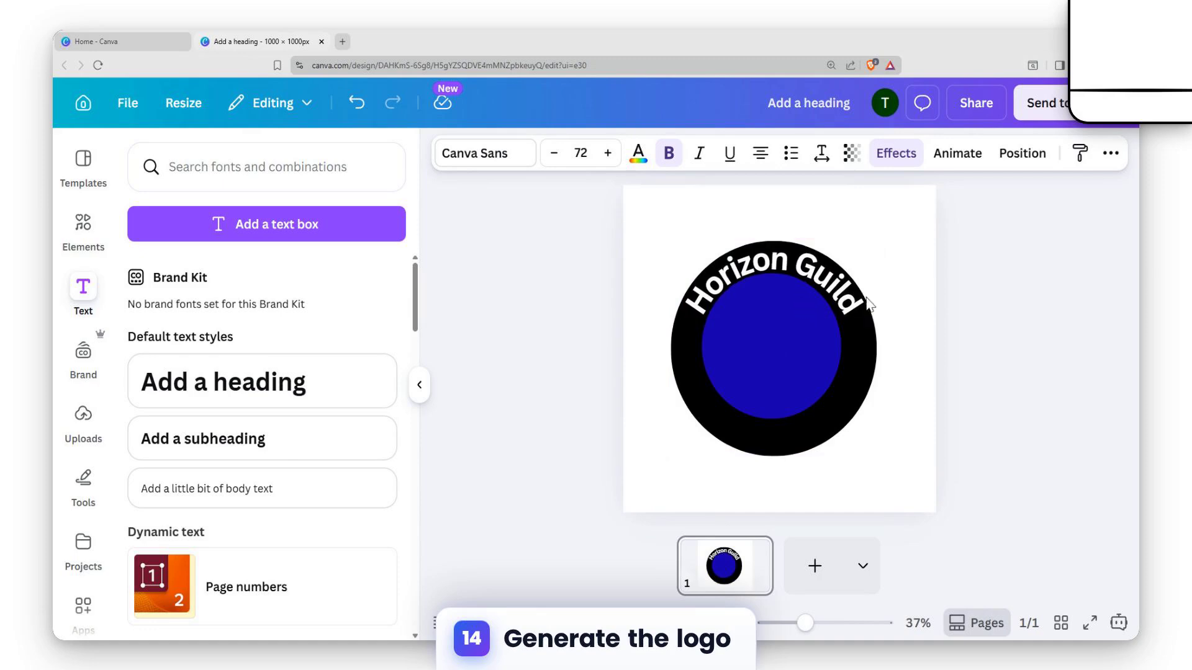
left_click(847, 306)
left_click(918, 312)
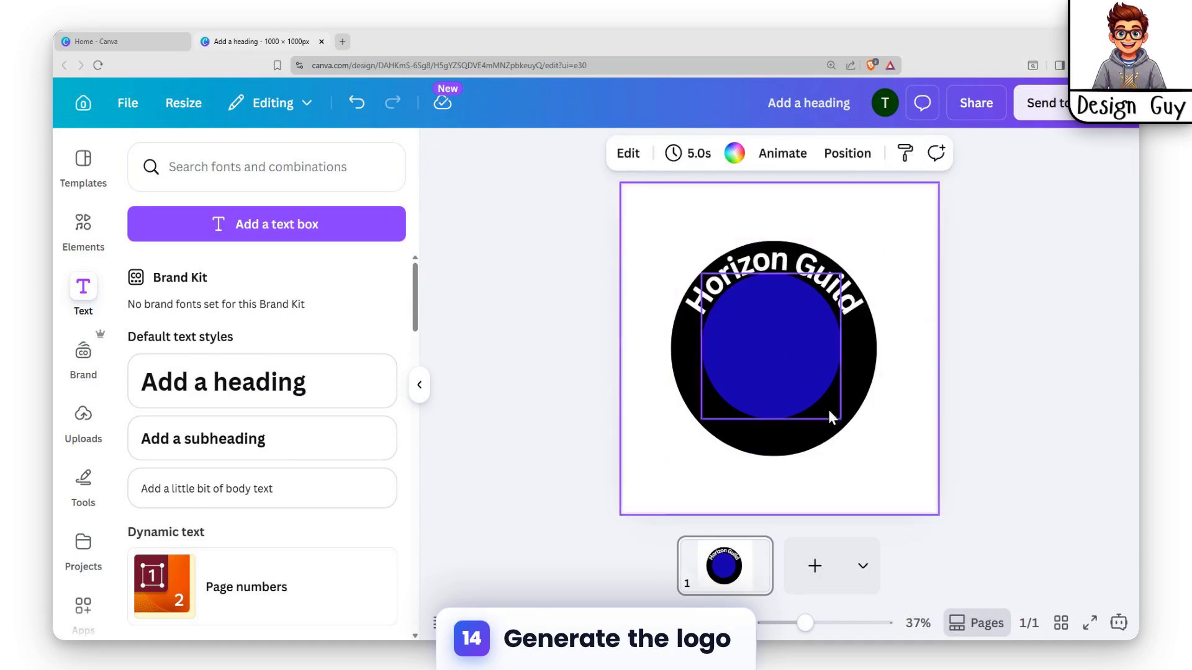
Generate shape elements from the description "Eagle logo"
left_click(83, 227)
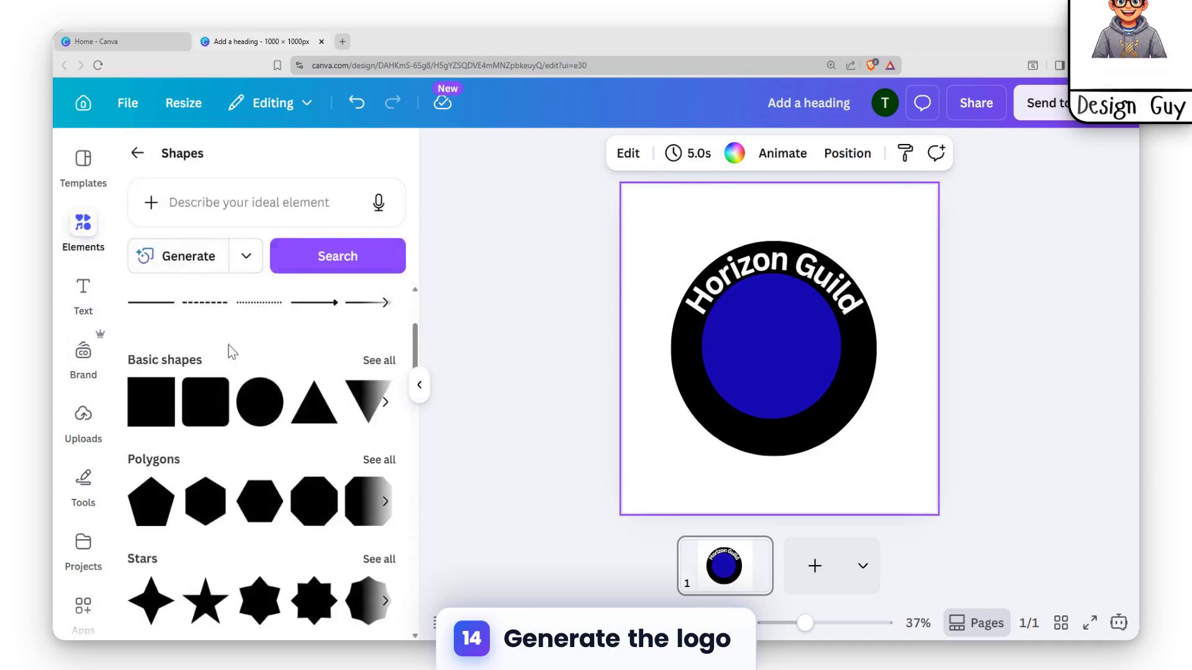
left_click(132, 152)
scroll(286, 403, "down", 3)
scroll(286, 404, "up", 5)
left_click(266, 177)
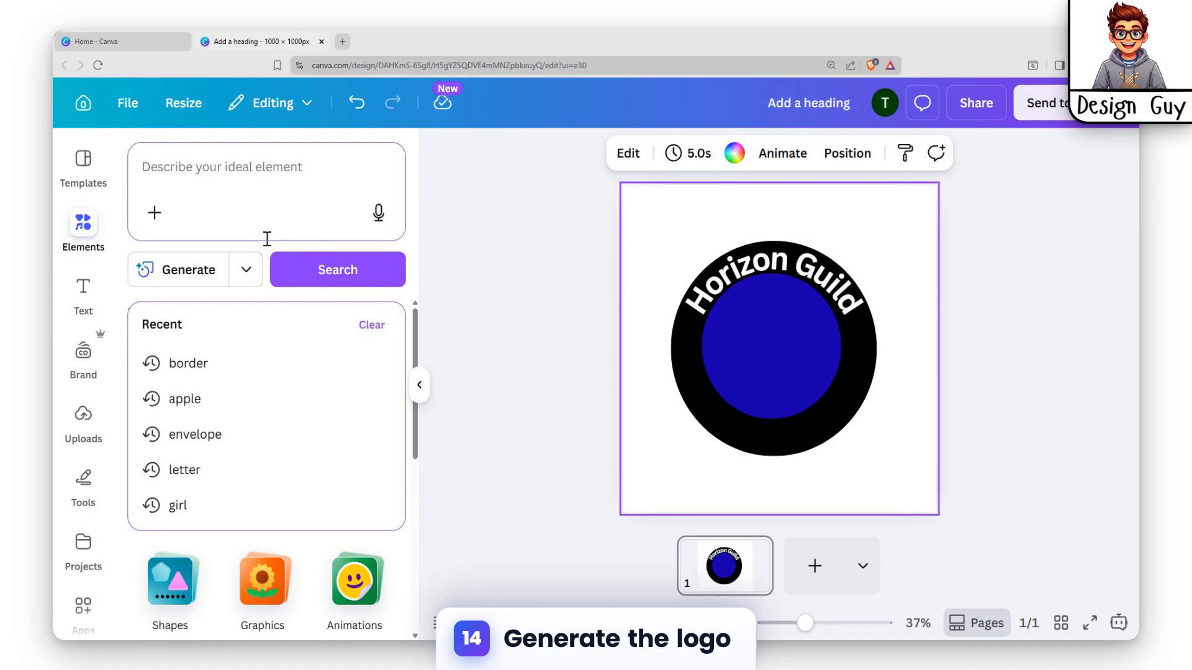
type("Eagle logo")
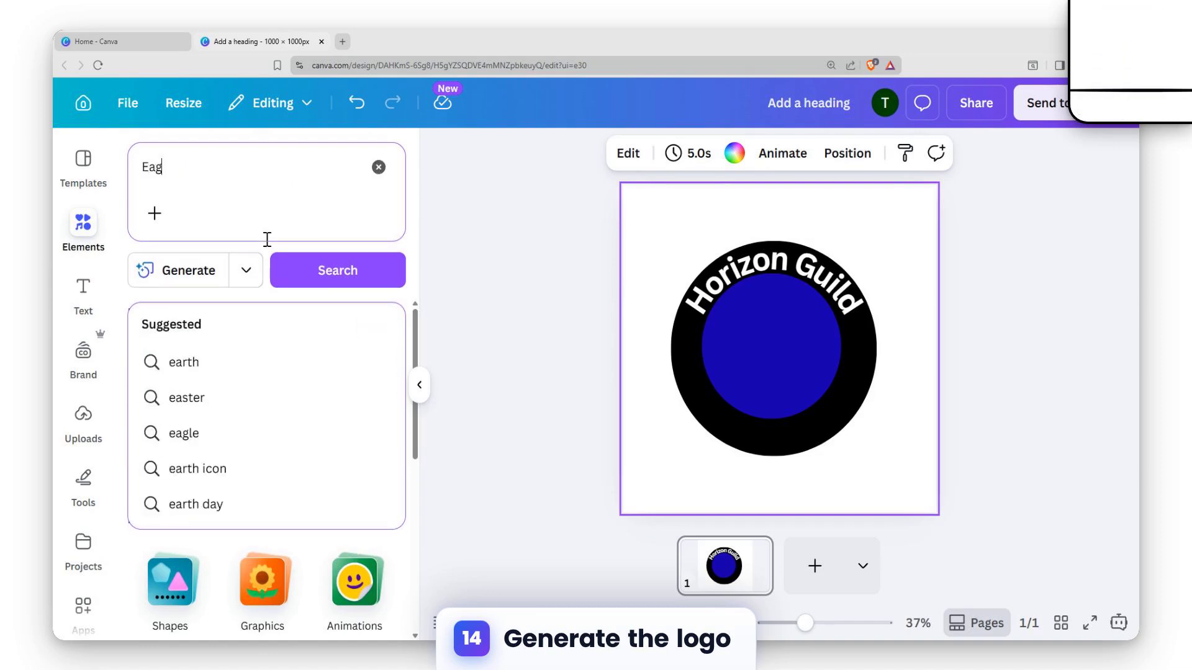
left_click(203, 281)
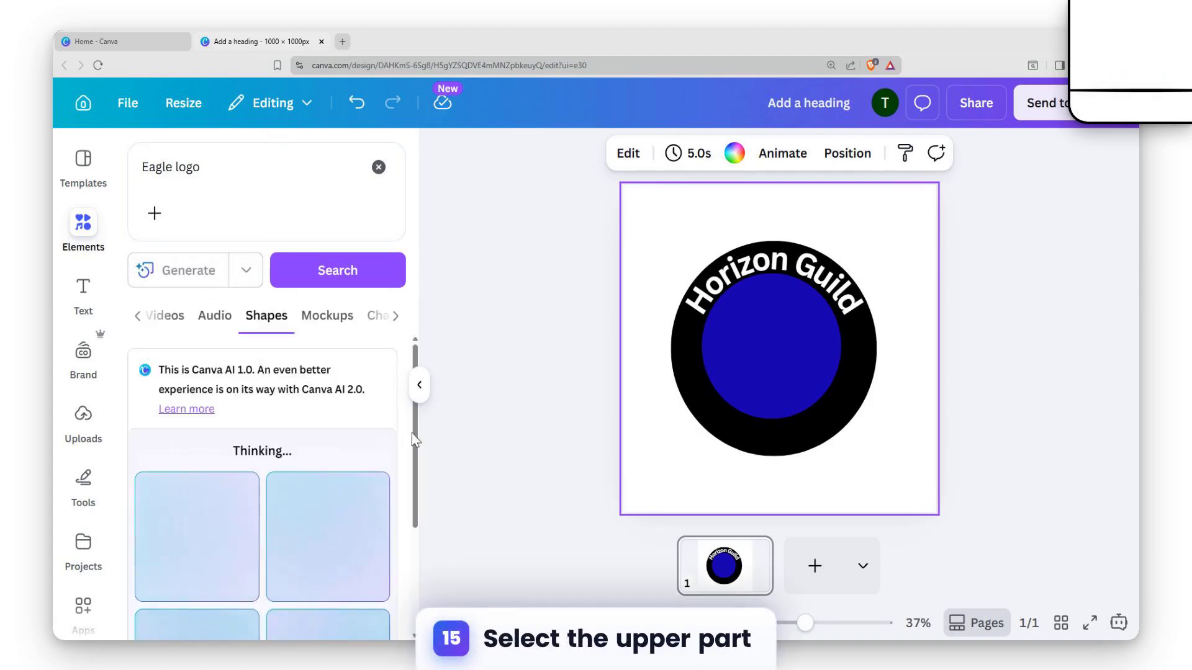
Keep the heading's Curve effect at 75 and shift the text slightly left to center it on the ring
left_click(852, 308)
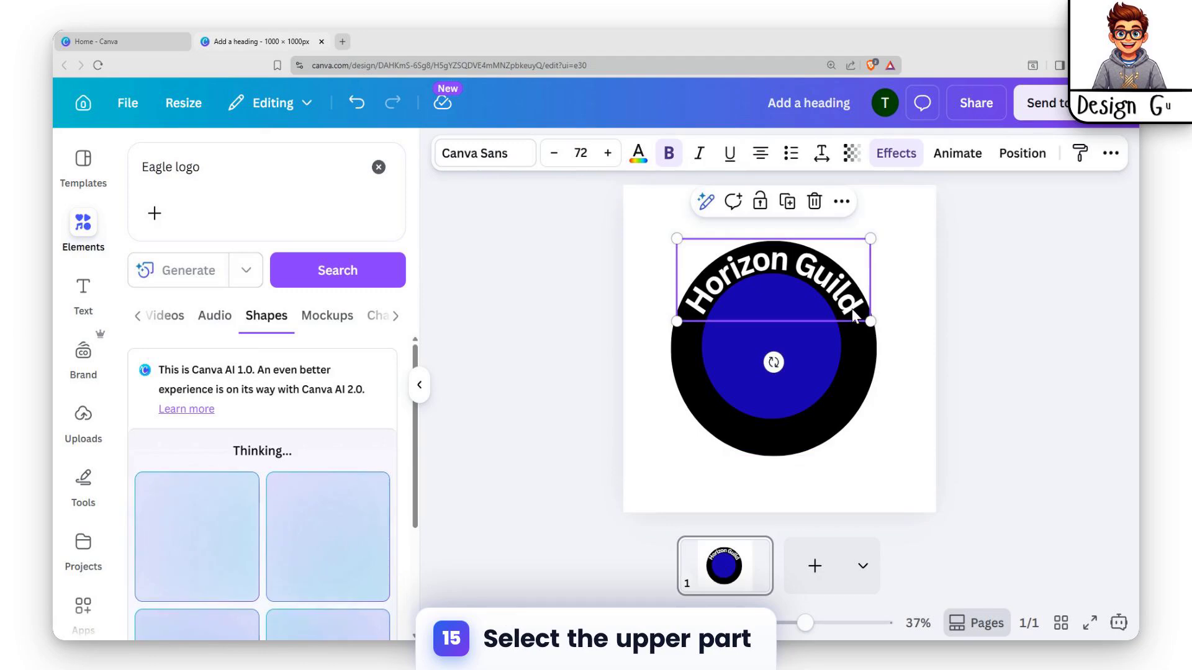
left_click(896, 152)
scroll(256, 329, "down", 5)
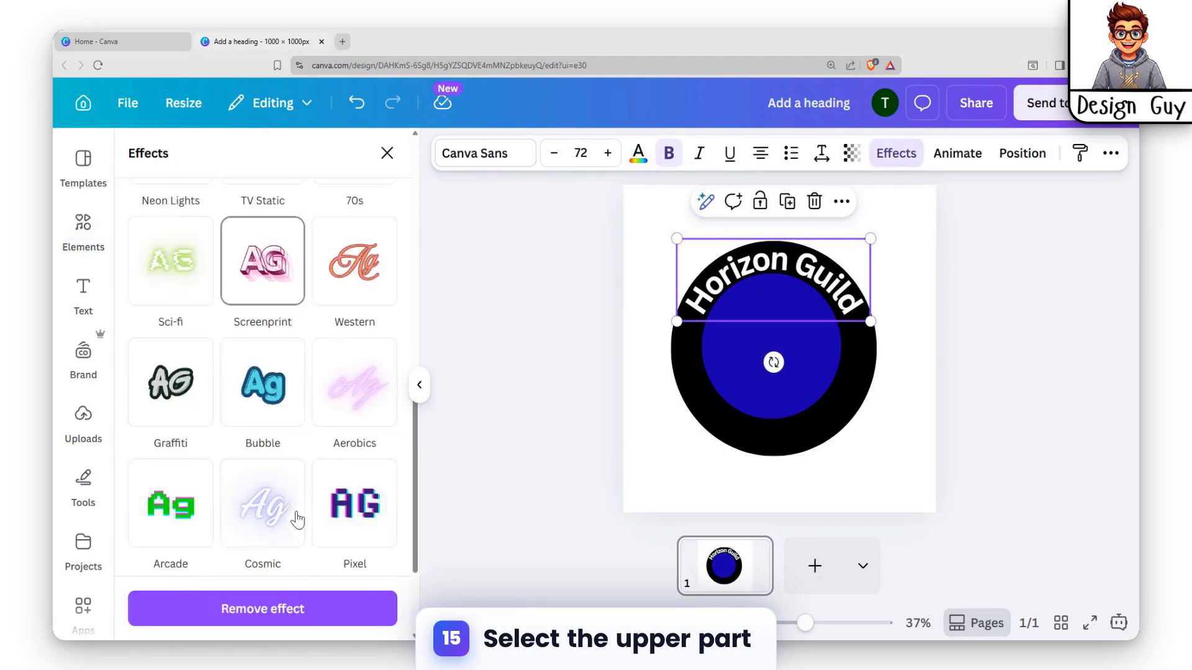
scroll(256, 329, "up", 5)
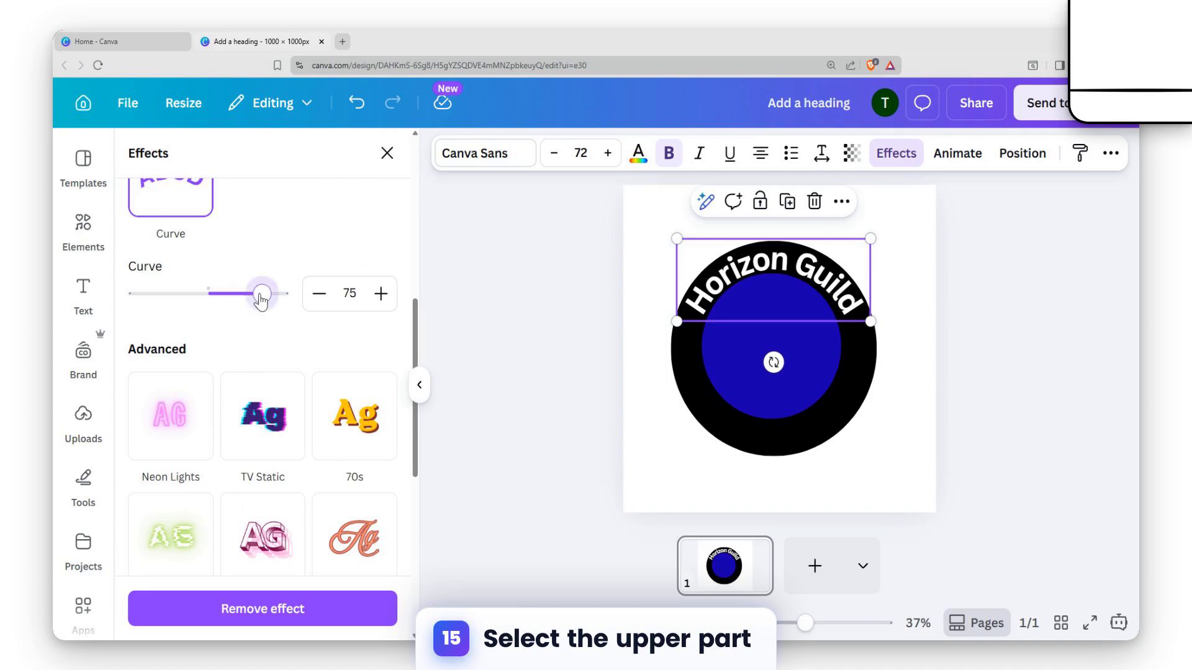
left_click_drag(261, 300, 262, 297)
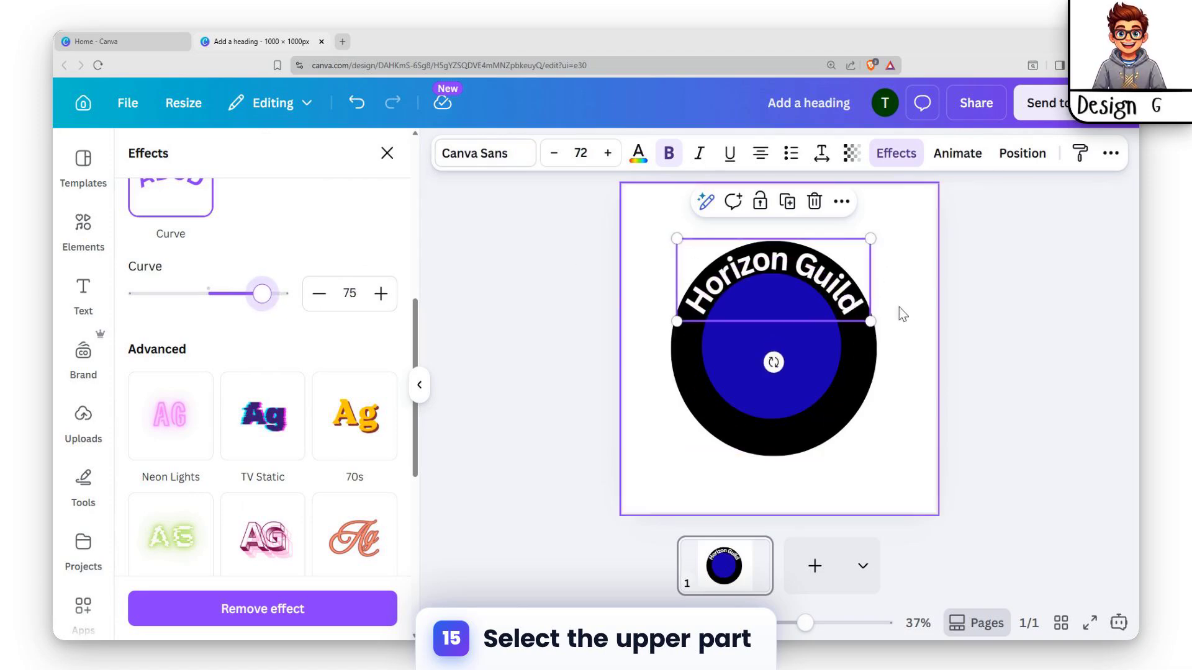
left_click(849, 301)
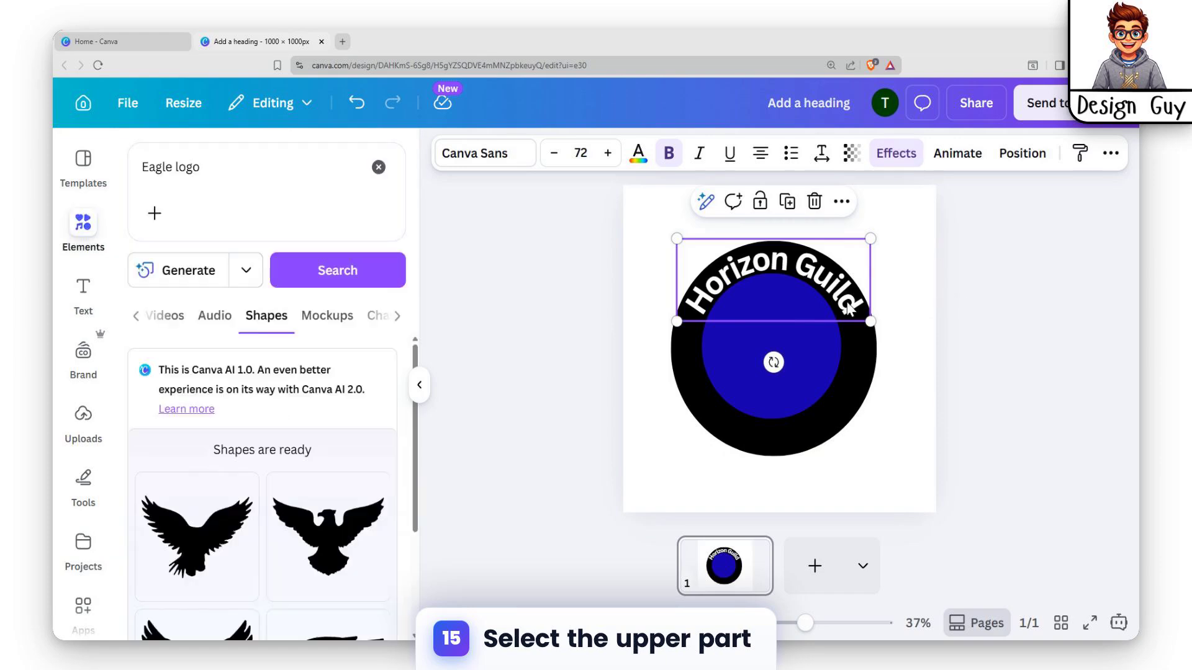
left_click(922, 313)
left_click(805, 286)
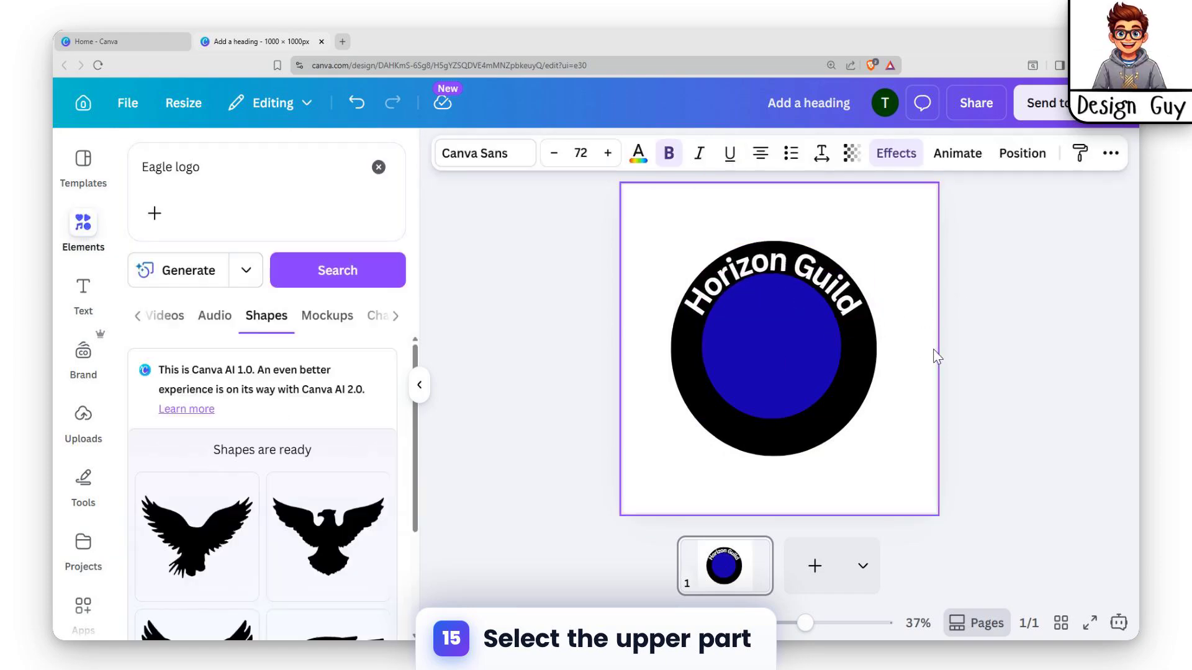
left_click(983, 338)
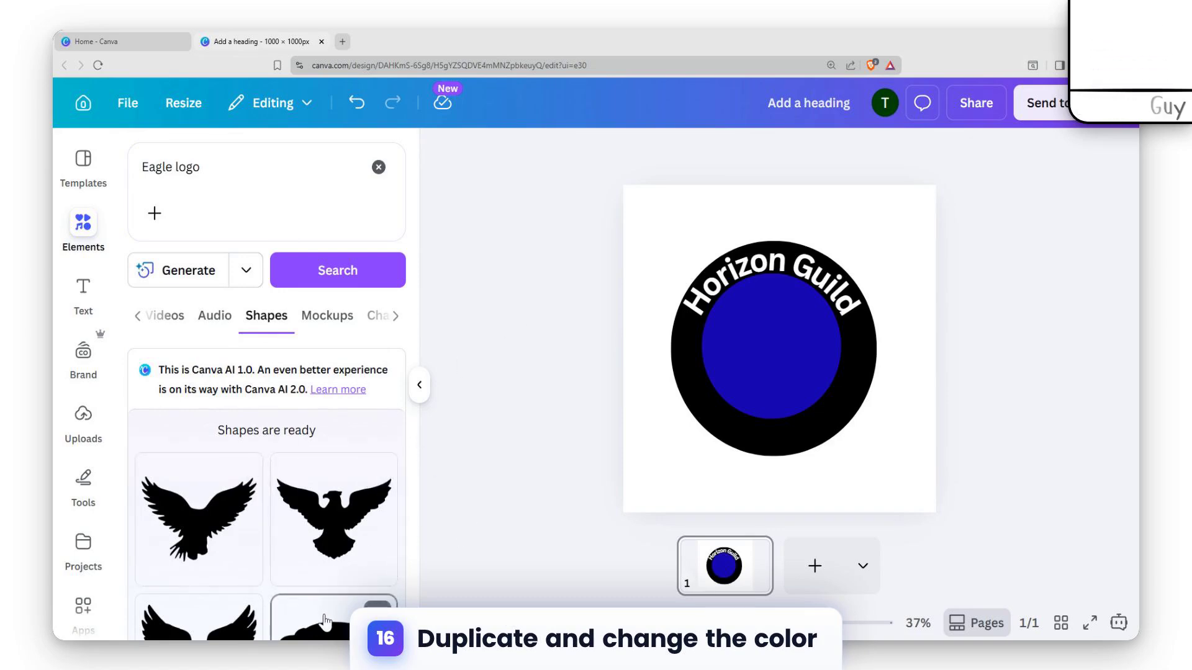
Add the generated eagle head shape to the page and color it bright red
left_click(295, 606)
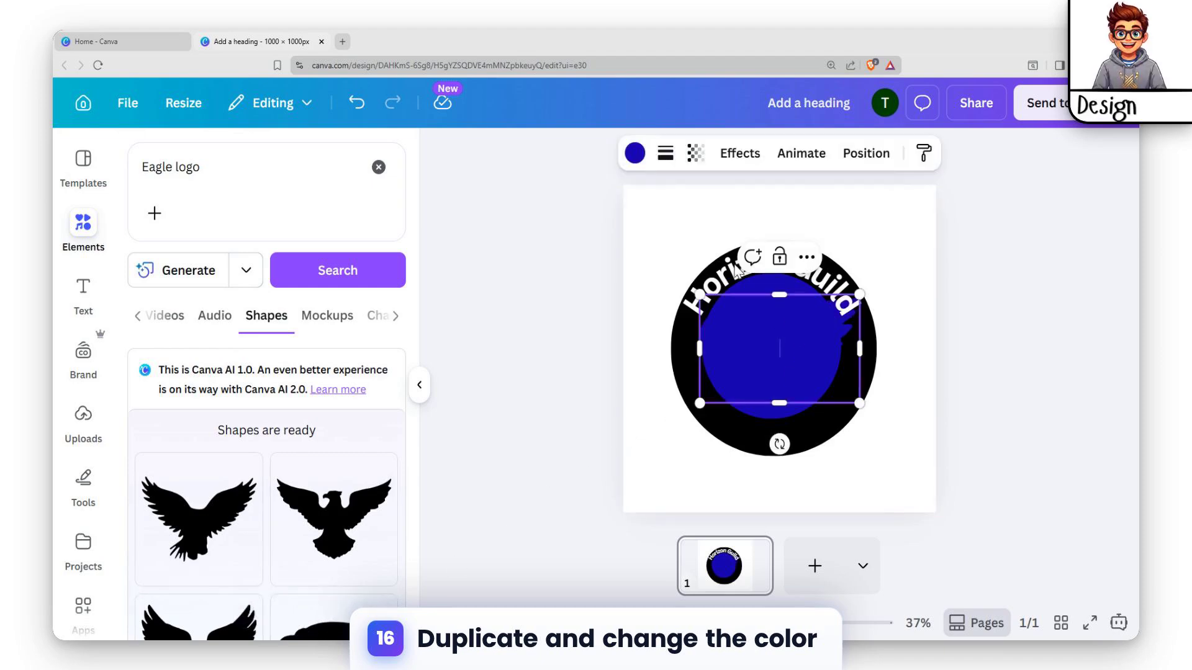
left_click(633, 153)
scroll(212, 471, "down", 4)
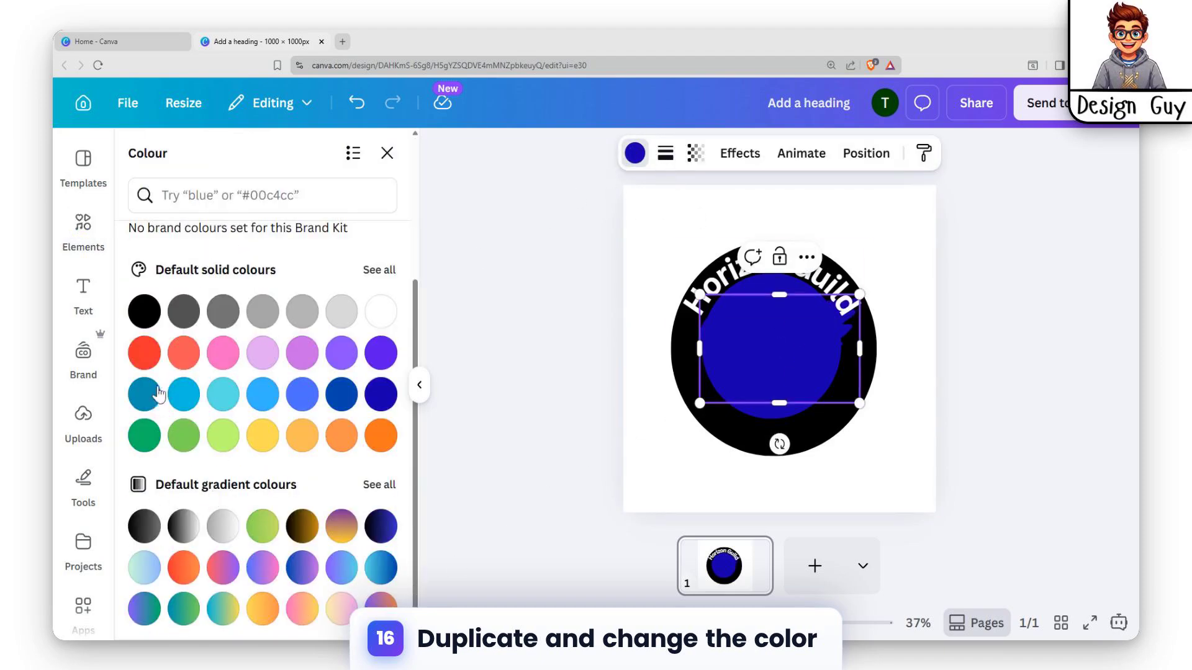
left_click(146, 353)
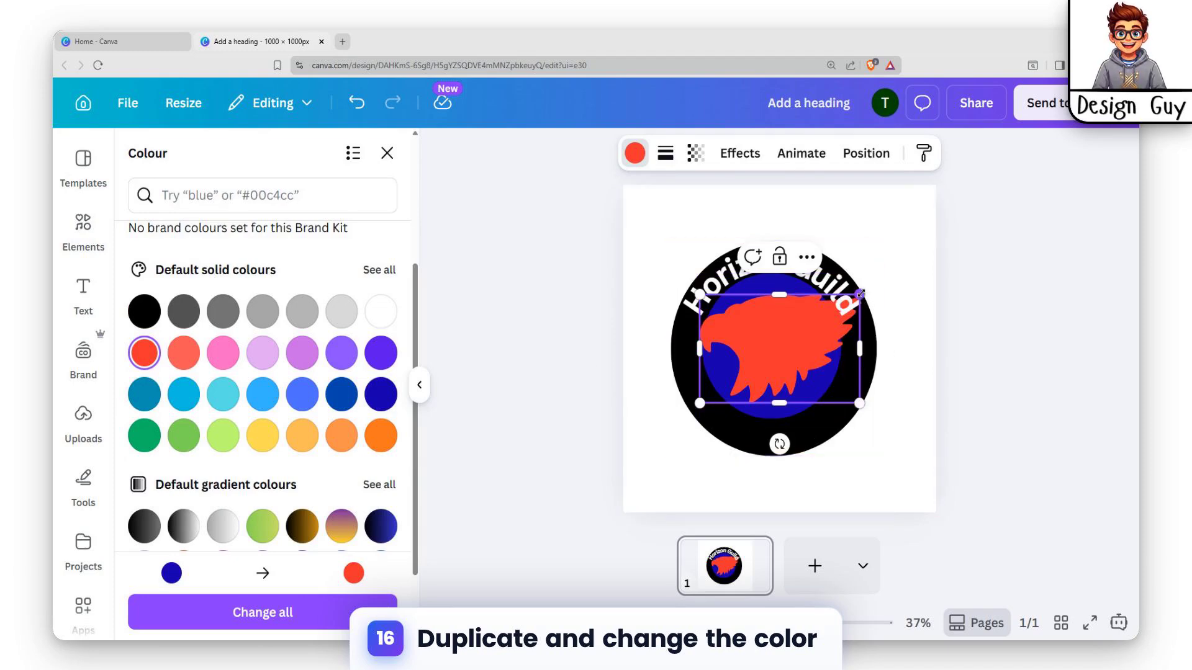
Shrink the red eagle head and center it inside the blue circle
left_click_drag(859, 294, 809, 328)
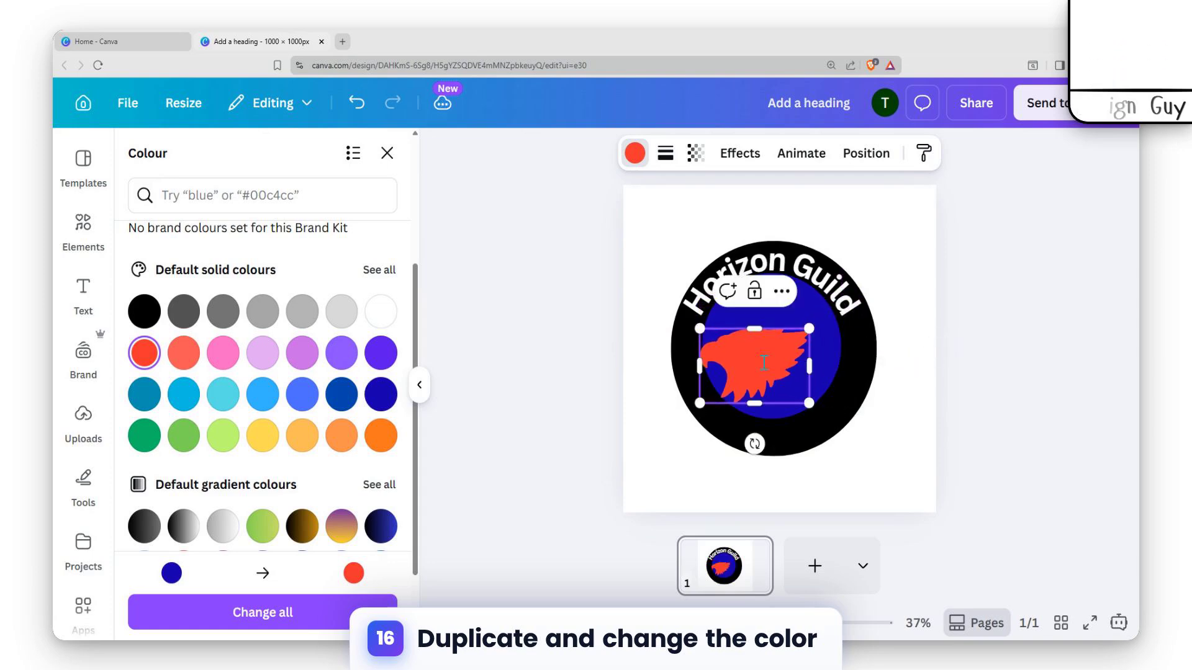
left_click_drag(750, 356, 766, 338)
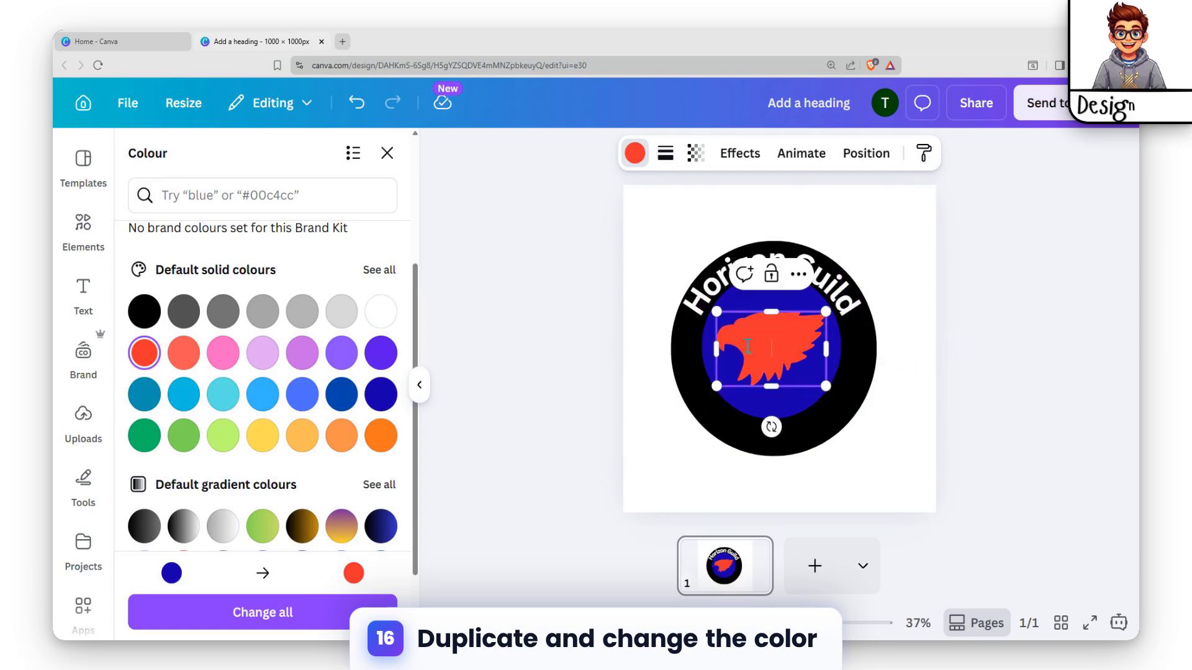
scroll(251, 526, "down", 2)
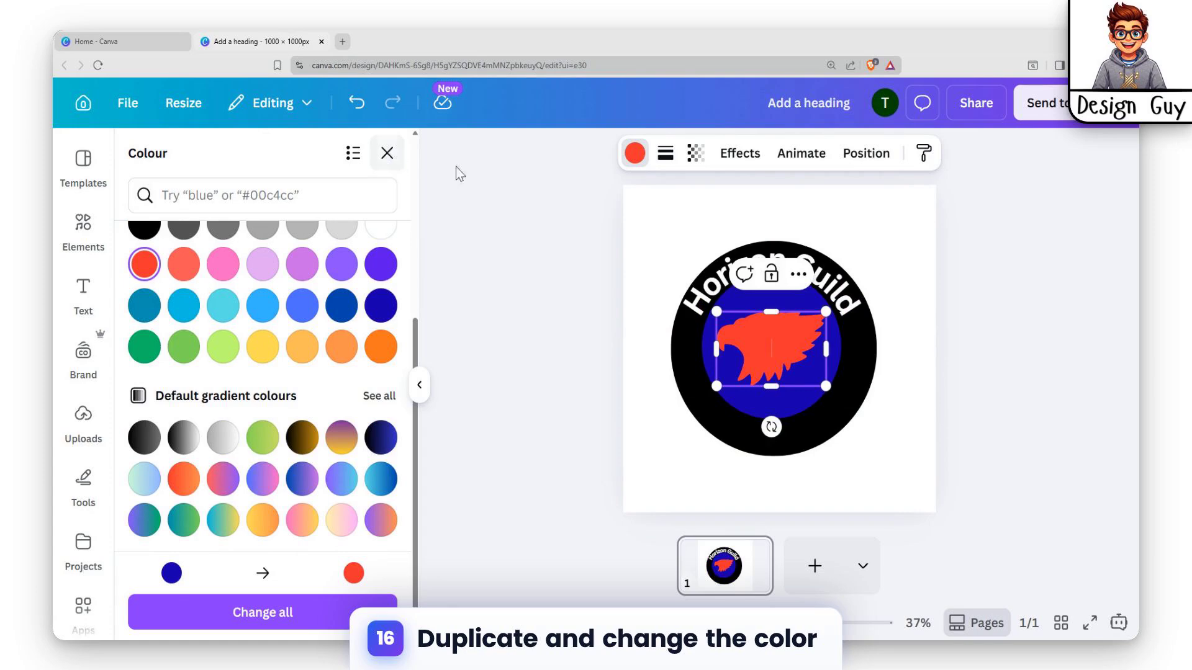
left_click(990, 375)
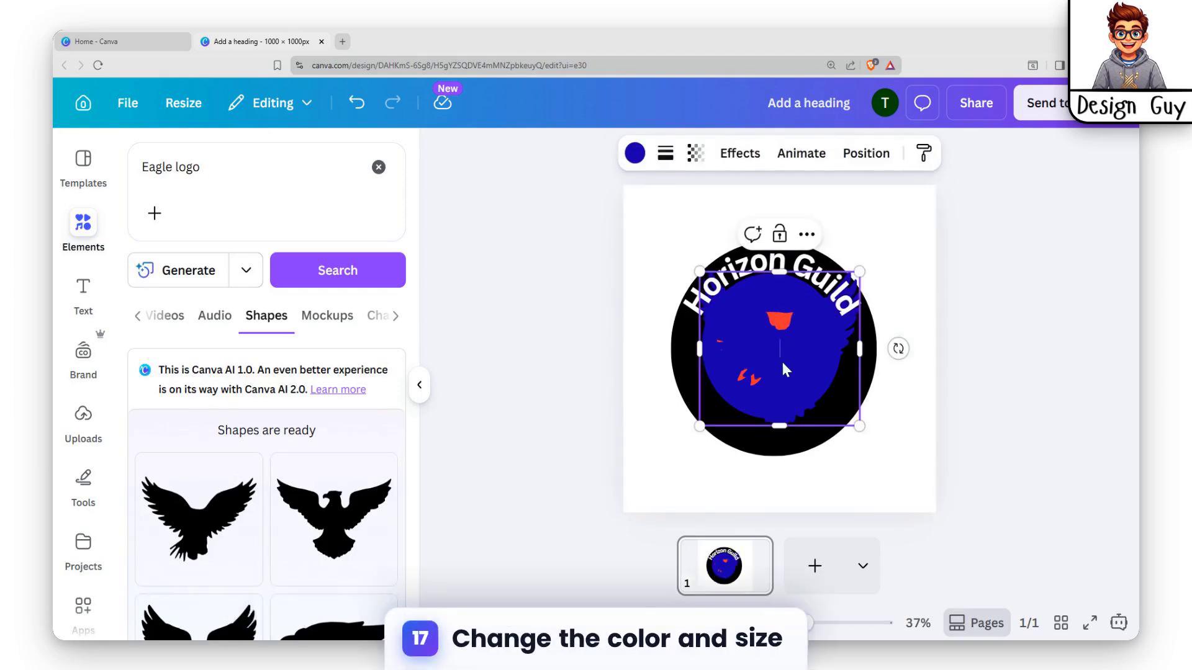
Place the generated spread-winged eagle below the eagle head, shrink it and color it bright red
left_click_drag(786, 369, 780, 399)
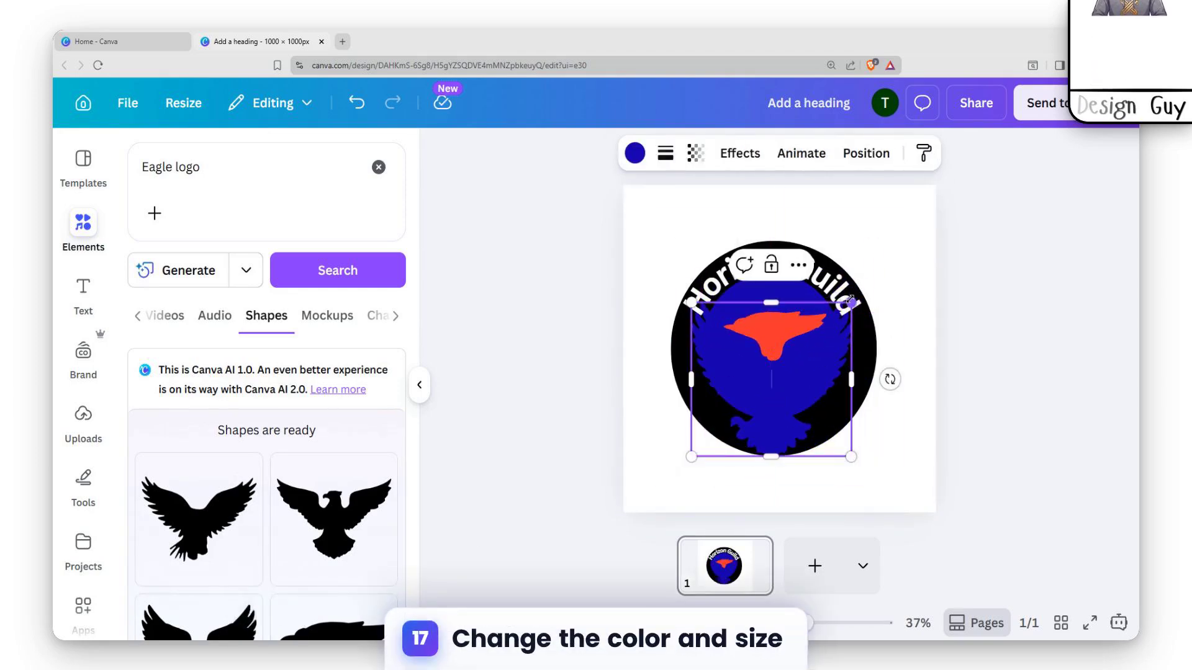
left_click_drag(851, 302, 792, 423)
left_click(633, 154)
left_click(264, 286)
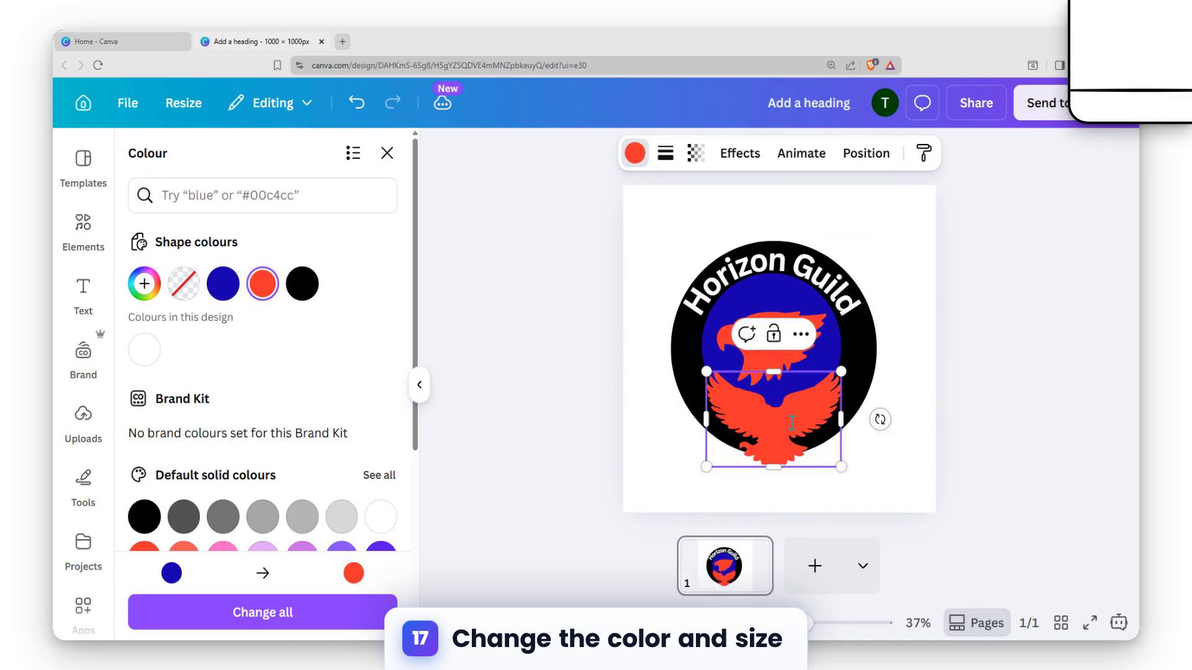
left_click(801, 334)
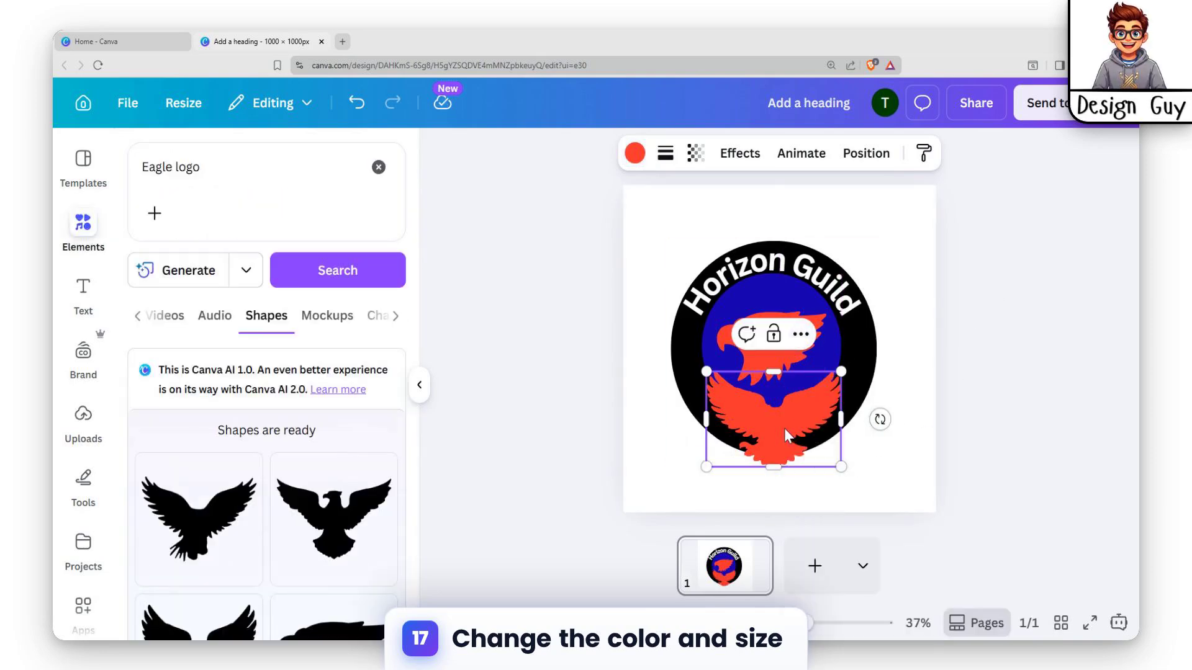
Reduce the spread-winged eagle further and center it within the lower part of the black circle
left_click_drag(706, 467, 732, 452)
left_click_drag(803, 422, 790, 421)
left_click(936, 434)
Shrink the eagle head slightly and center it in the blue circle above the spread-winged eagle
left_click(764, 282)
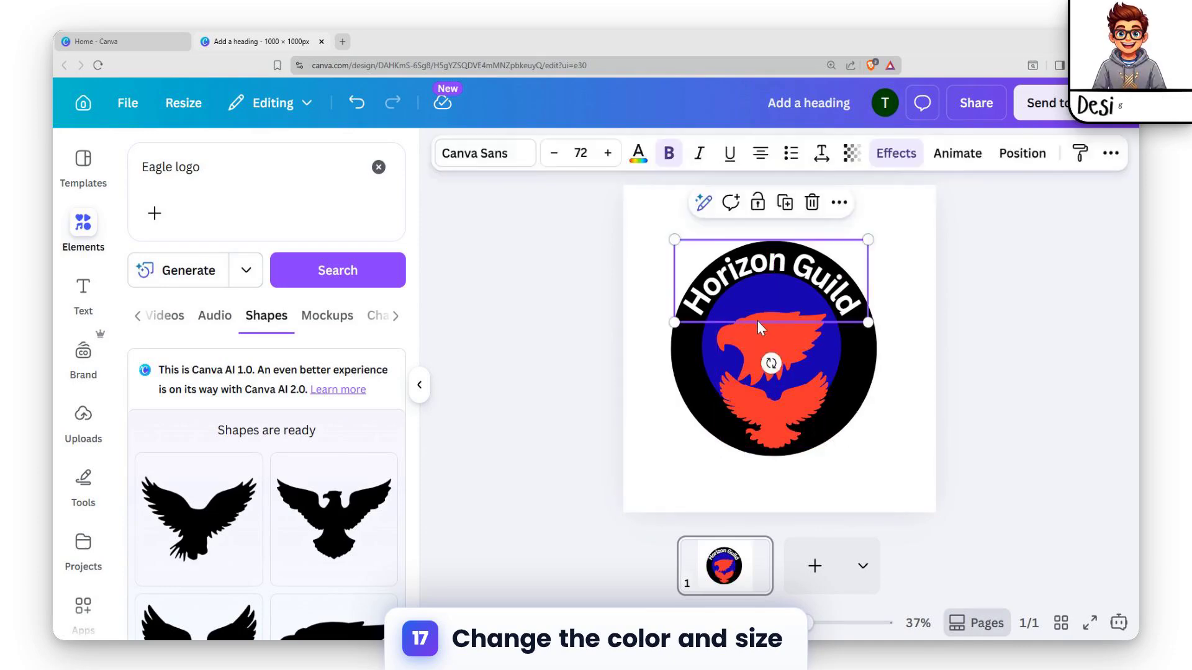
left_click(772, 346)
left_click_drag(829, 385, 780, 345)
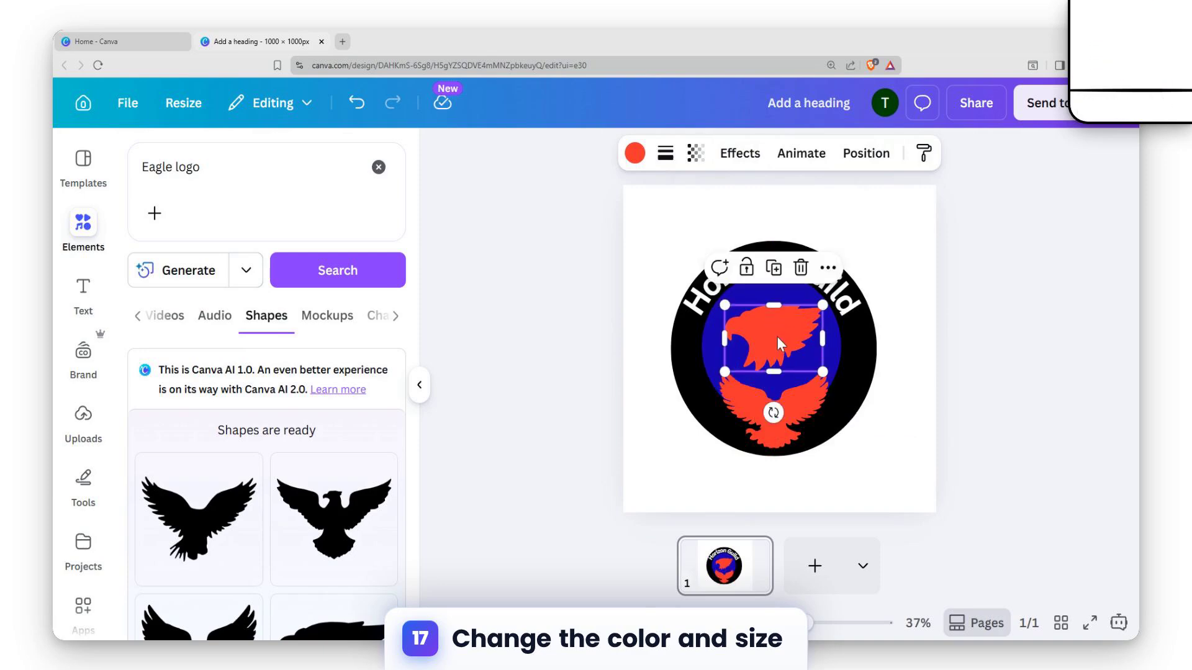
Color the eagle head black, duplicate it and align the copy exactly over the original
left_click(635, 153)
left_click(301, 283)
key("ctrl+d")
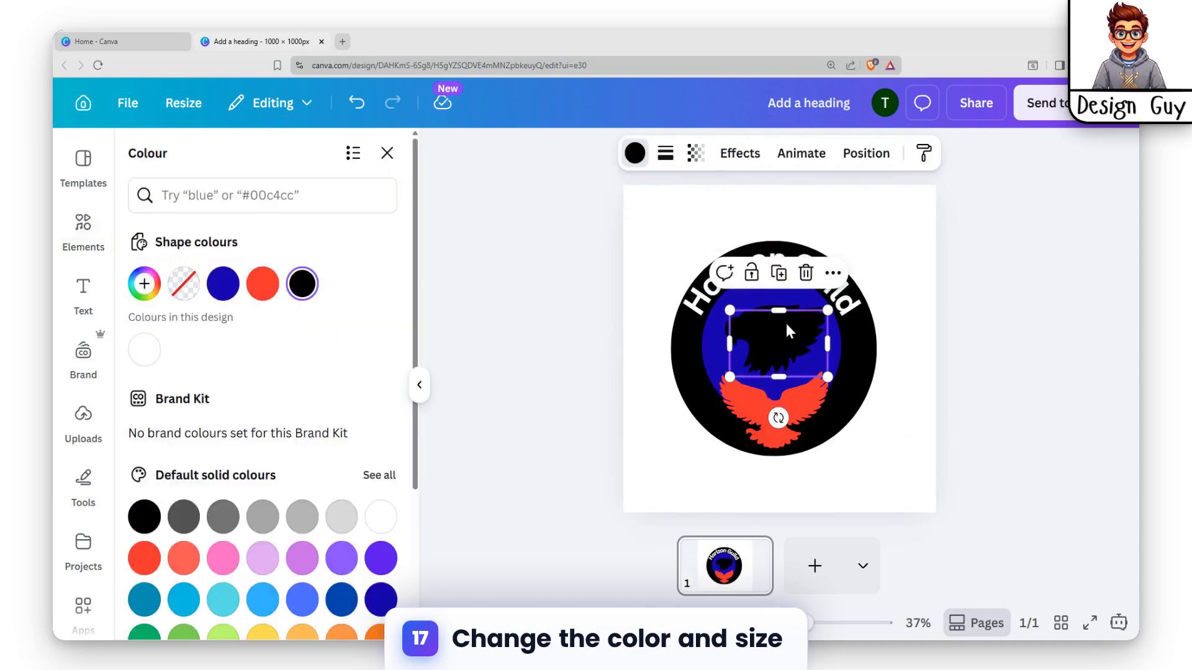
left_click_drag(793, 329, 787, 324)
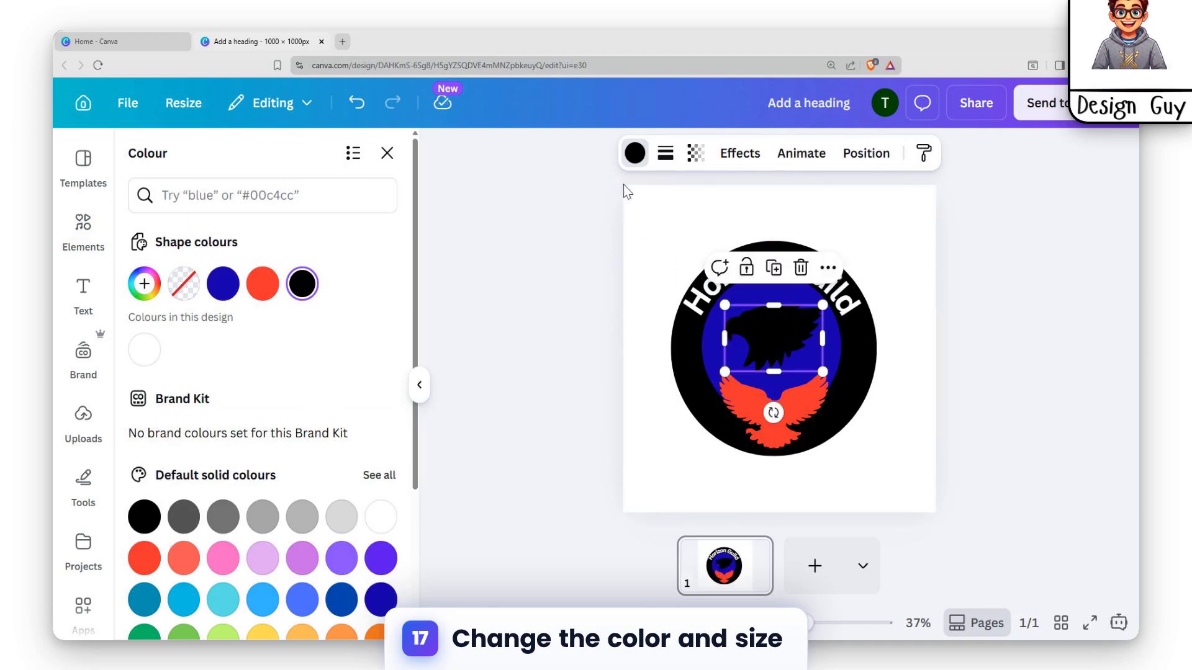
Color the duplicated eagle head light green and shrink it inside the black one to leave a black outline
left_click(635, 154)
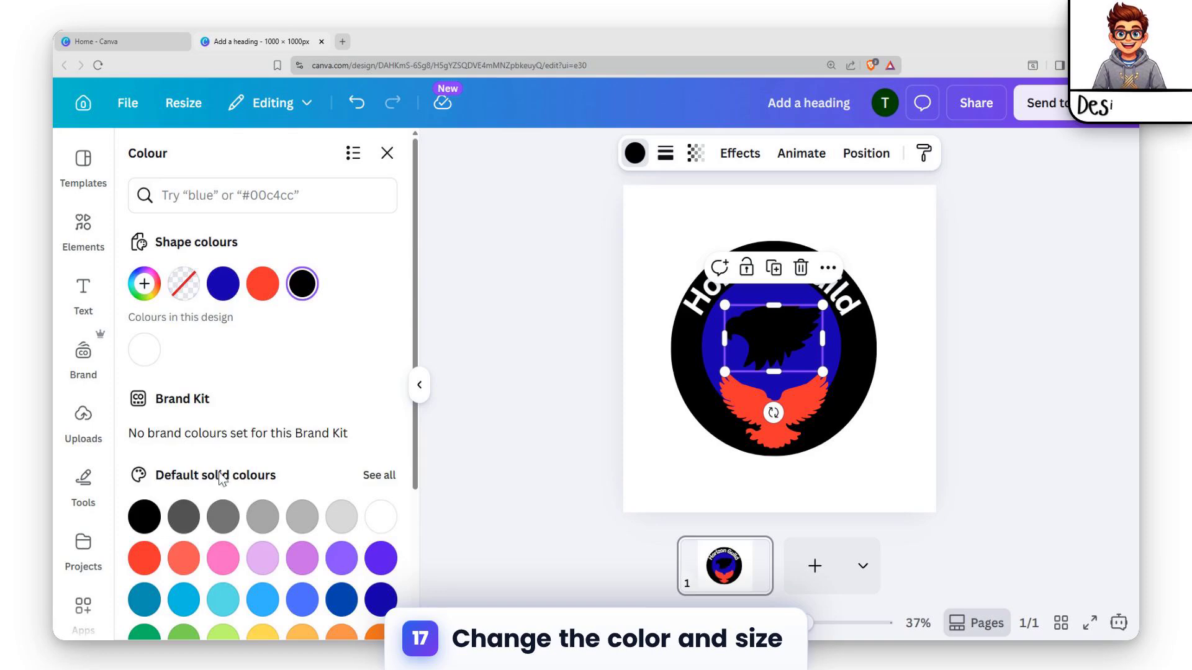
scroll(224, 435, "down", 3)
left_click(222, 436)
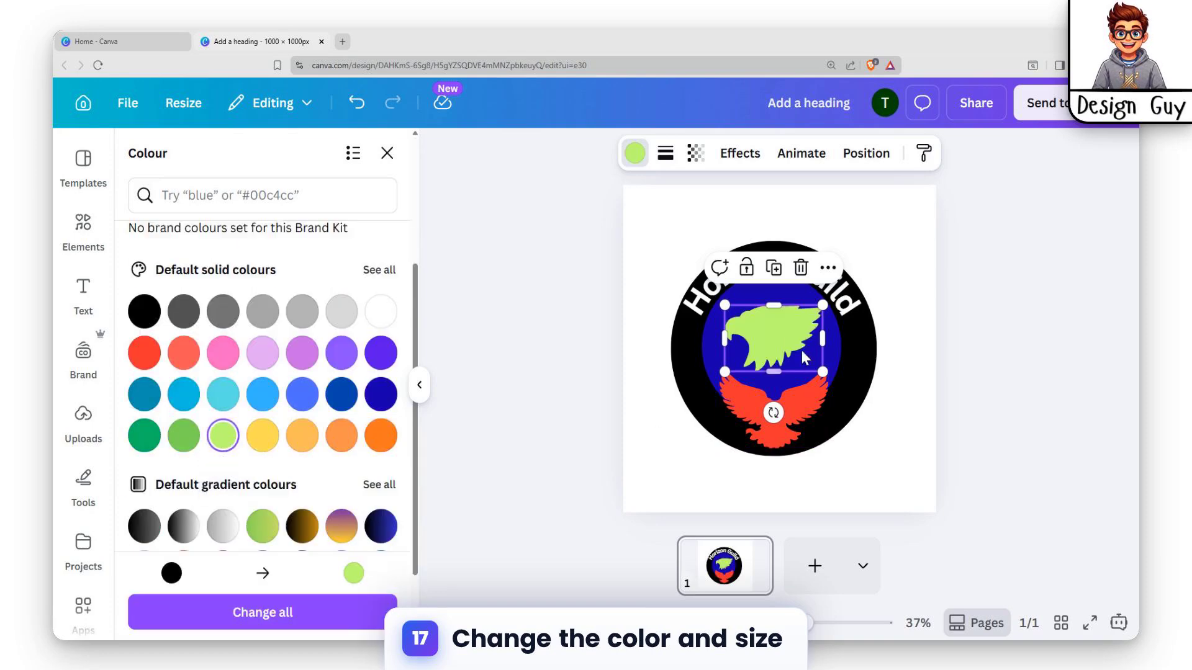
left_click_drag(724, 372, 768, 345)
left_click(855, 360)
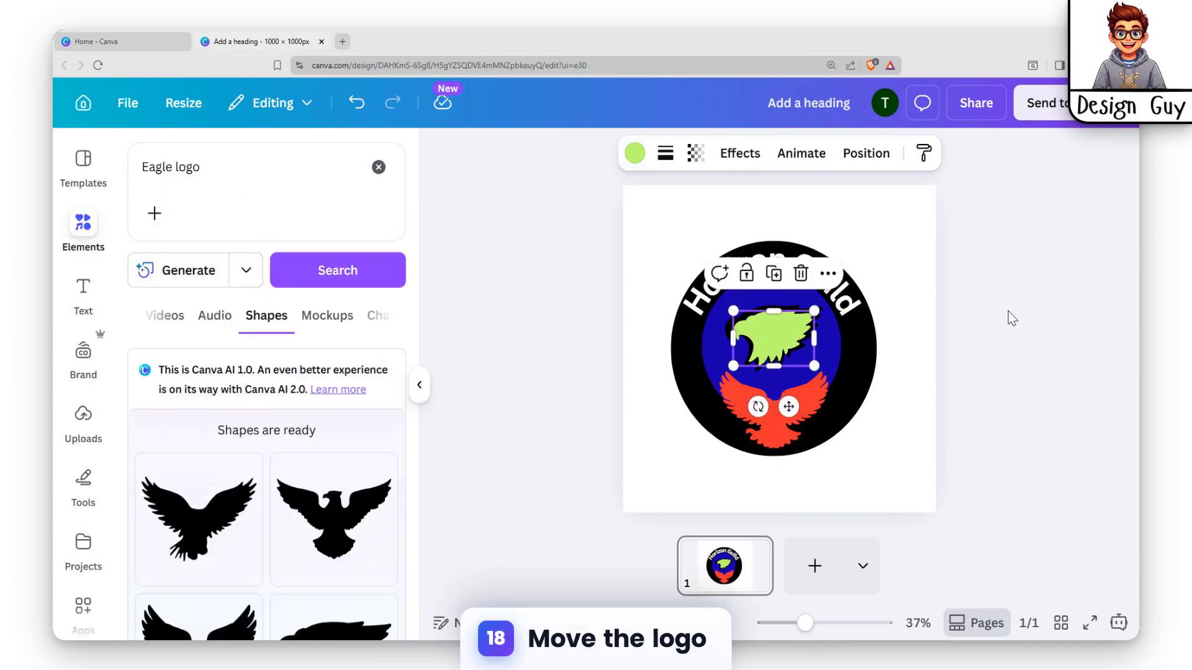
left_click(772, 310)
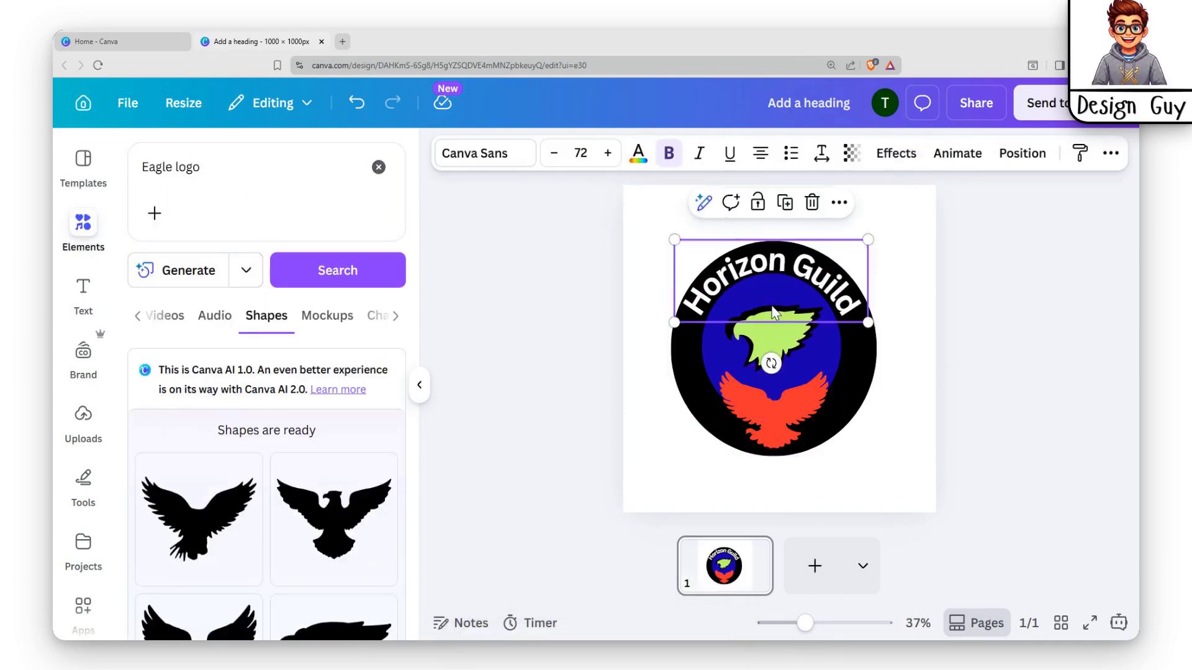
left_click(769, 311)
left_click(684, 368)
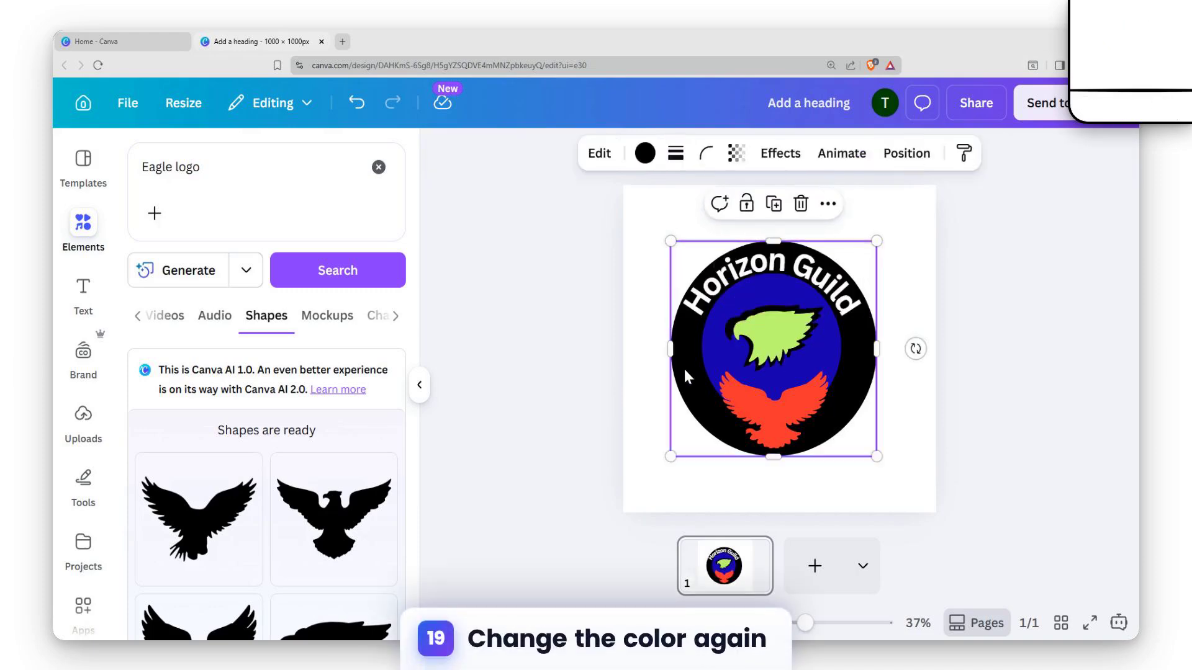
left_click(732, 330)
left_click(785, 352)
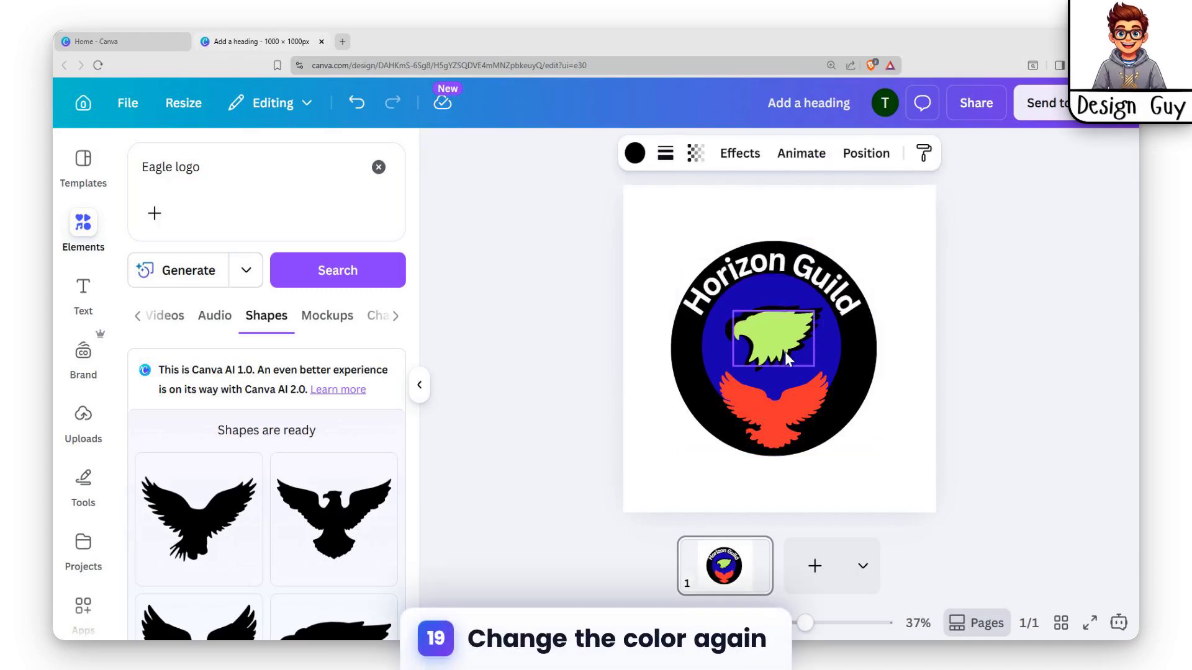
left_click(833, 349)
left_click(935, 344)
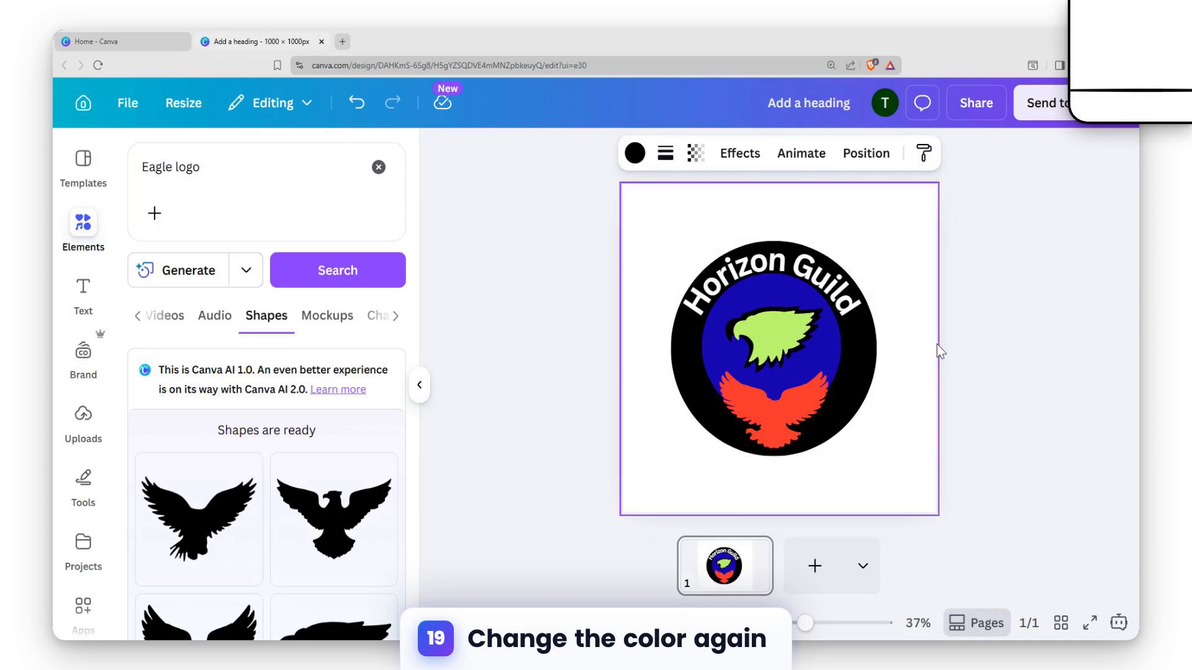
left_click(1039, 344)
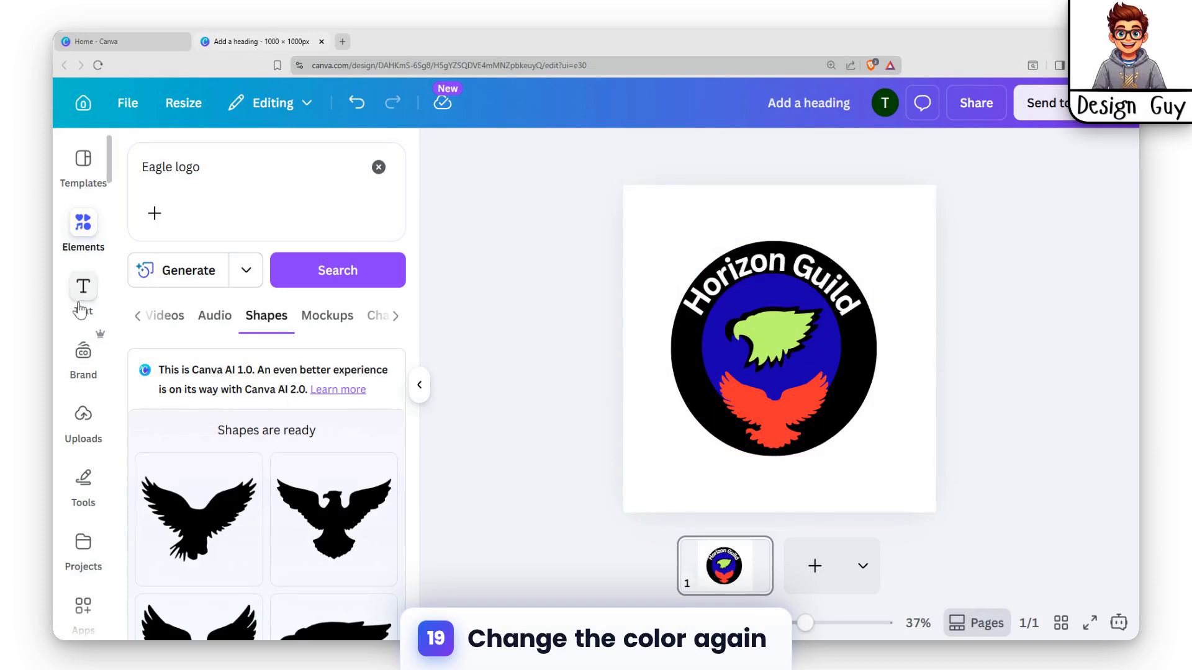
left_click(86, 235)
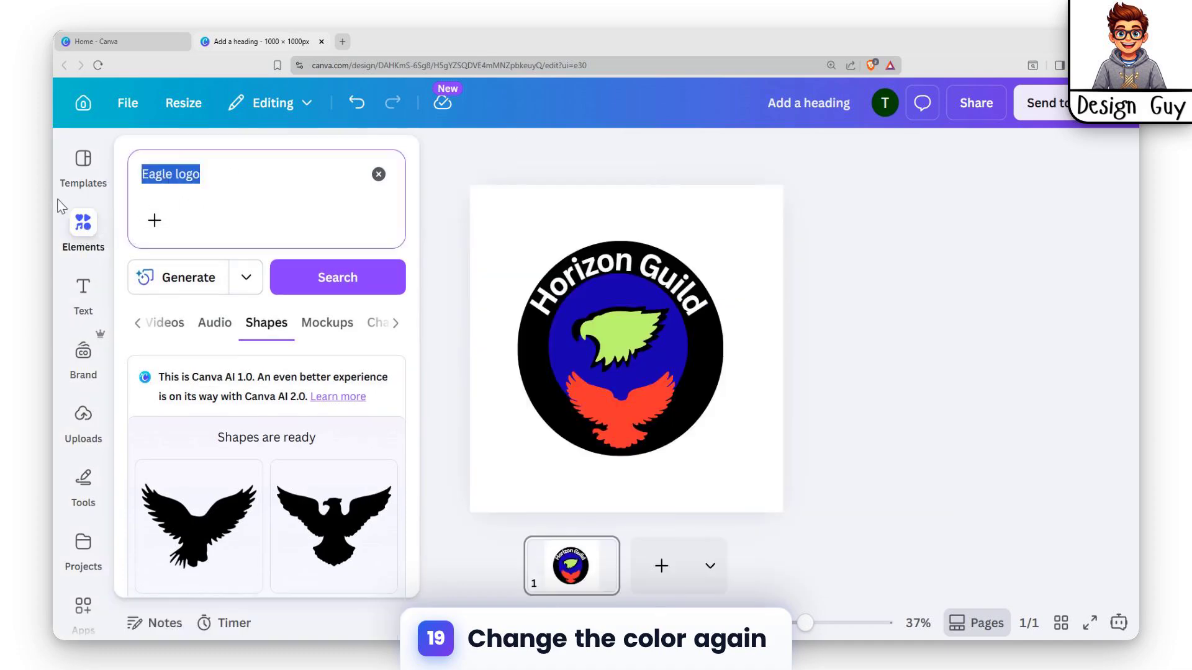
left_click(71, 243)
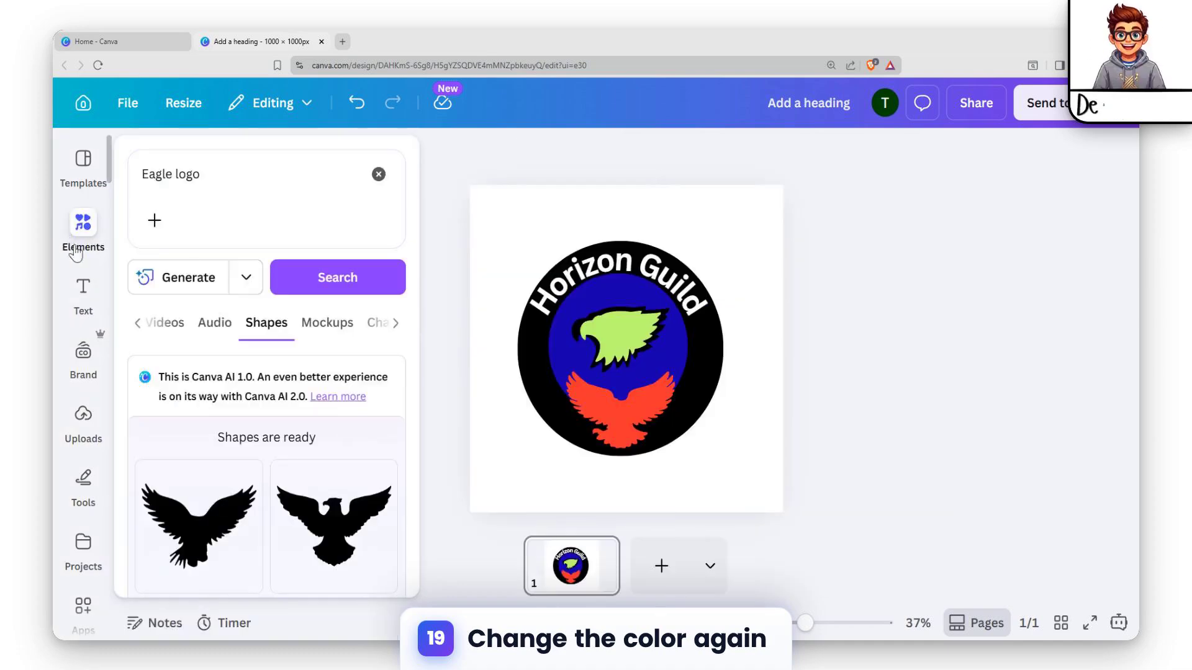
Recolor the spread-winged eagle from the default solid colors to yellow
left_click(649, 401)
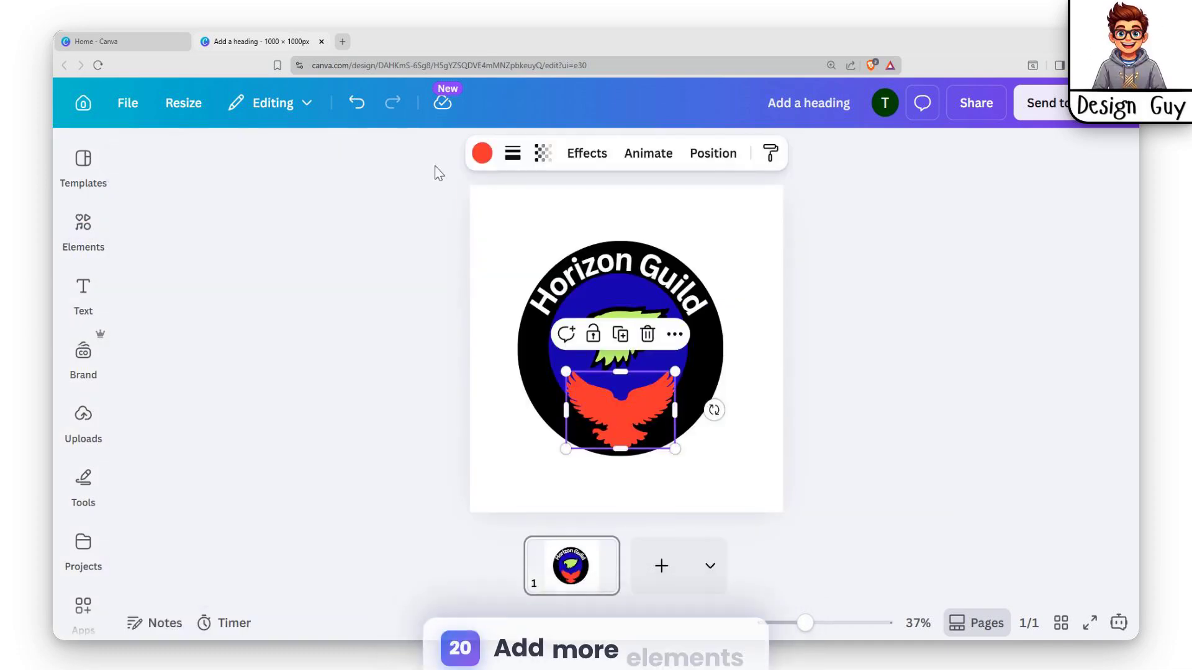
left_click(482, 152)
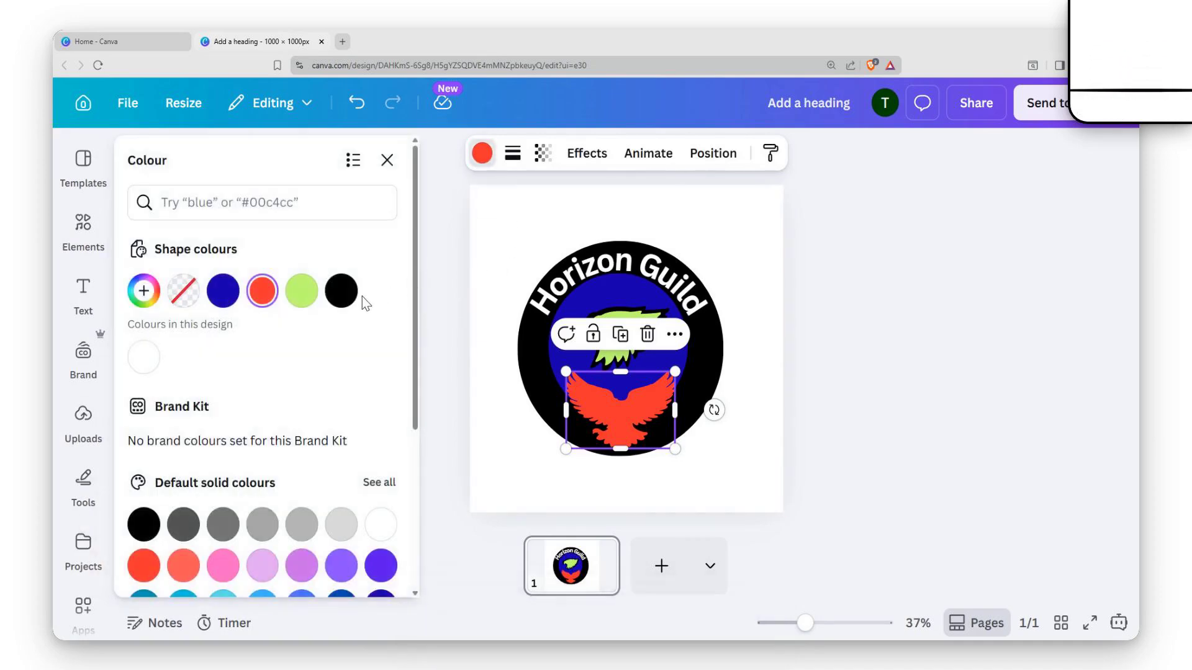
scroll(358, 318, "down", 4)
left_click(264, 394)
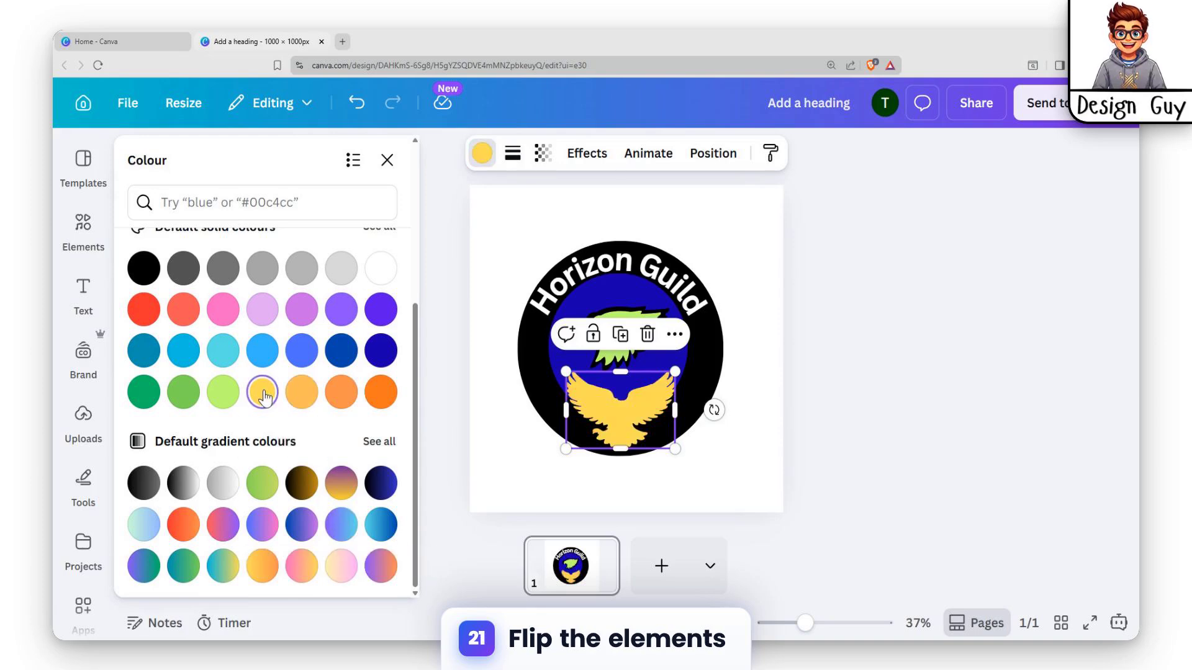
key("Escape")
left_click(763, 359)
left_click(694, 363)
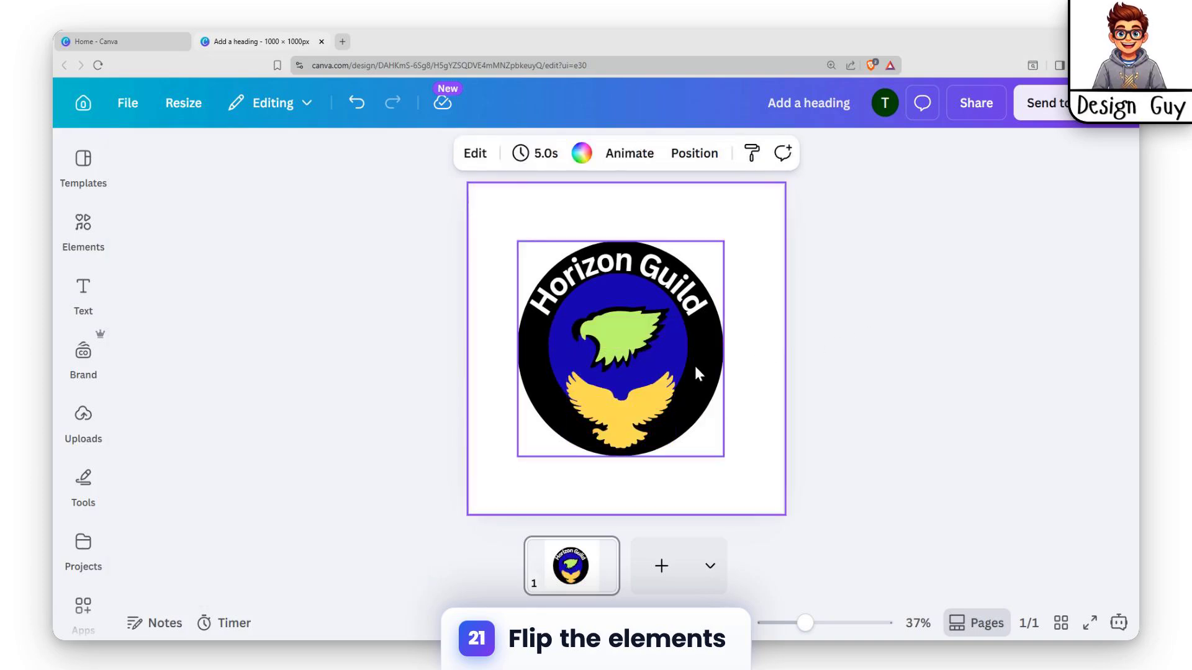
Clear the "Eagle logo" element search and open the Graphics category
left_click(84, 231)
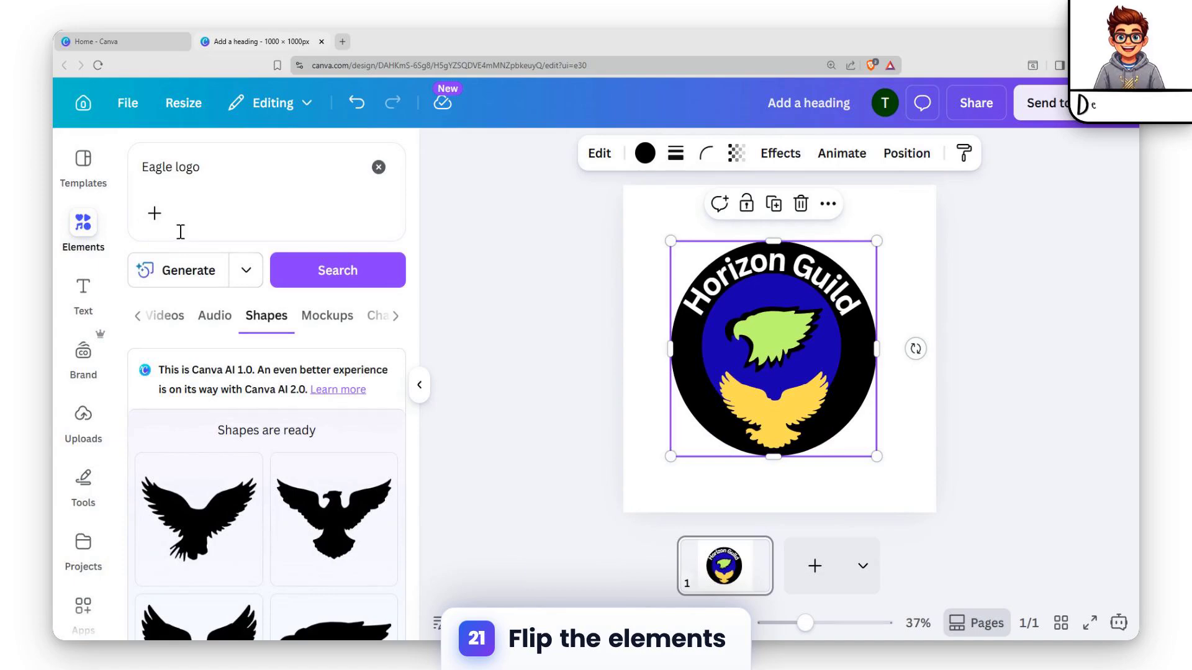
left_click(378, 167)
scroll(253, 404, "down", 2)
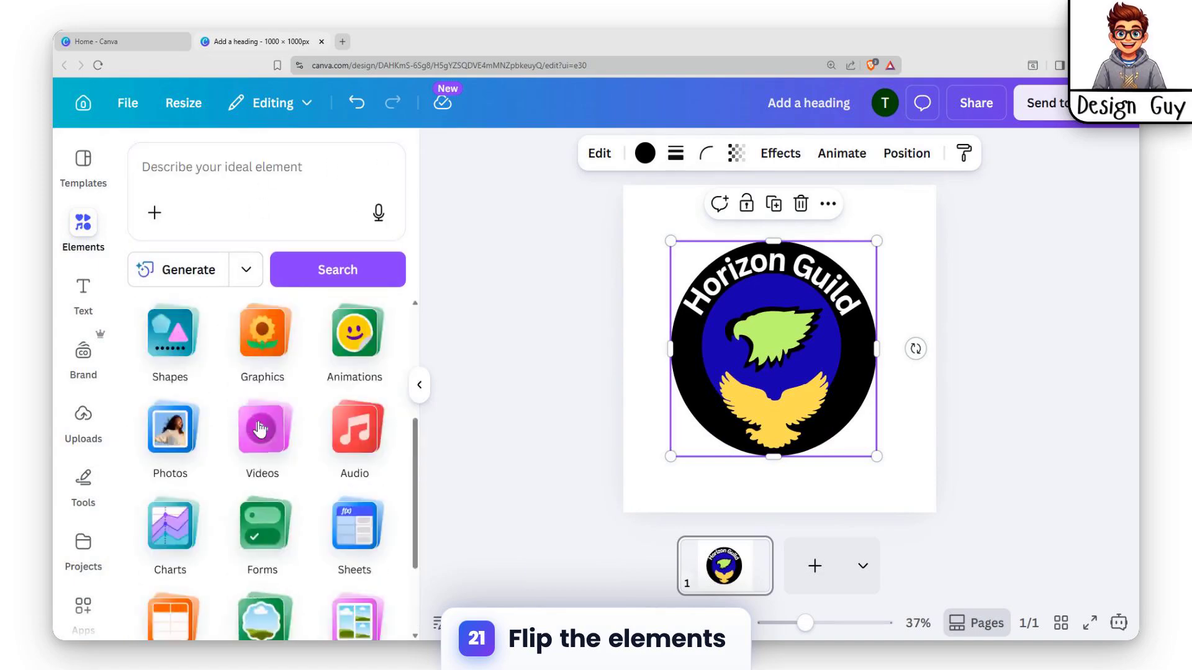
scroll(267, 472, "down", 4)
scroll(273, 496, "up", 6)
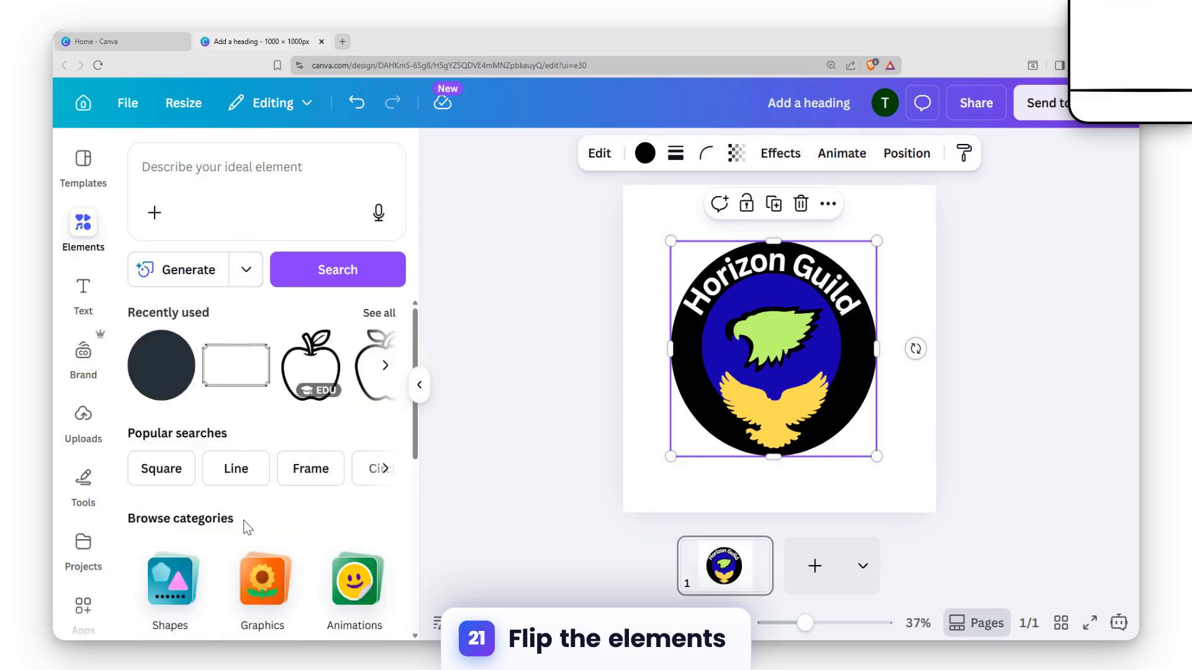
scroll(243, 526, "down", 2)
left_click(268, 443)
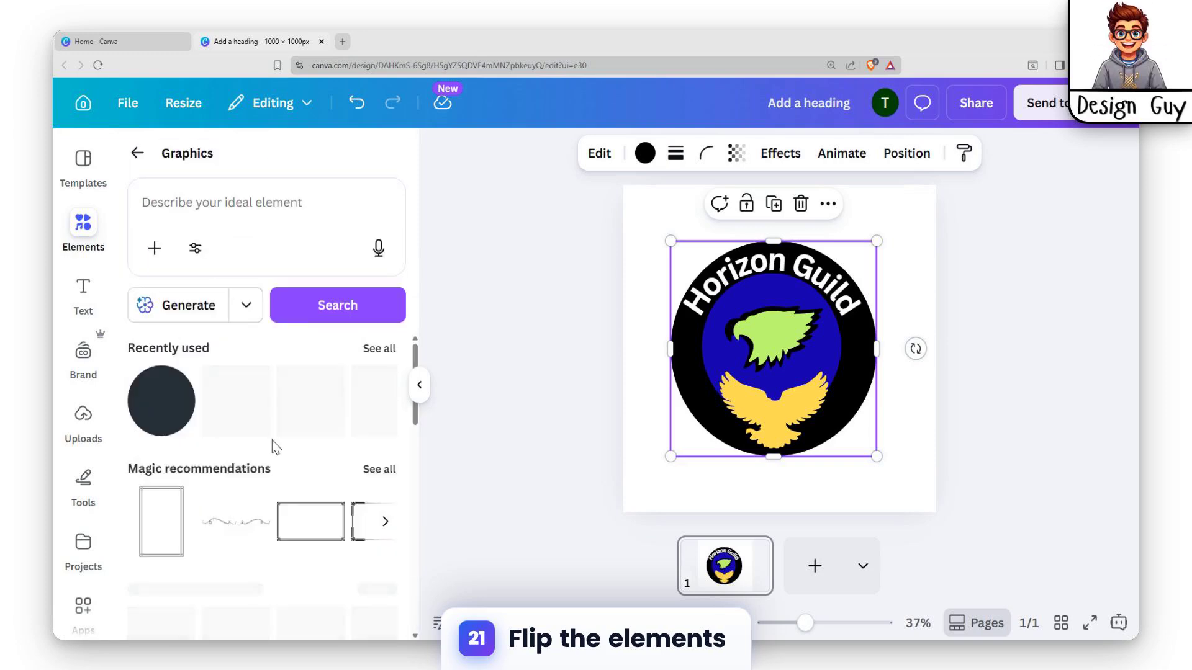
Browse all Magic recommendations and add the horizontal black floral swirl ornament to the design
scroll(310, 490, "down", 2)
scroll(314, 488, "up", 2)
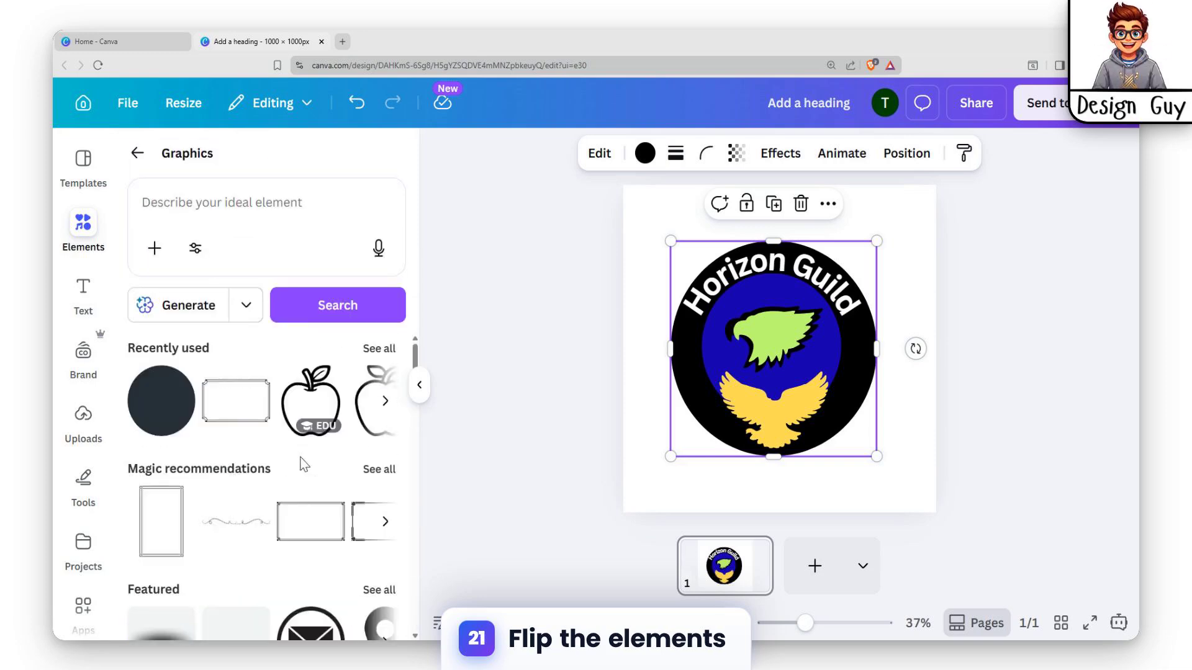
left_click(371, 470)
scroll(323, 486, "down", 8)
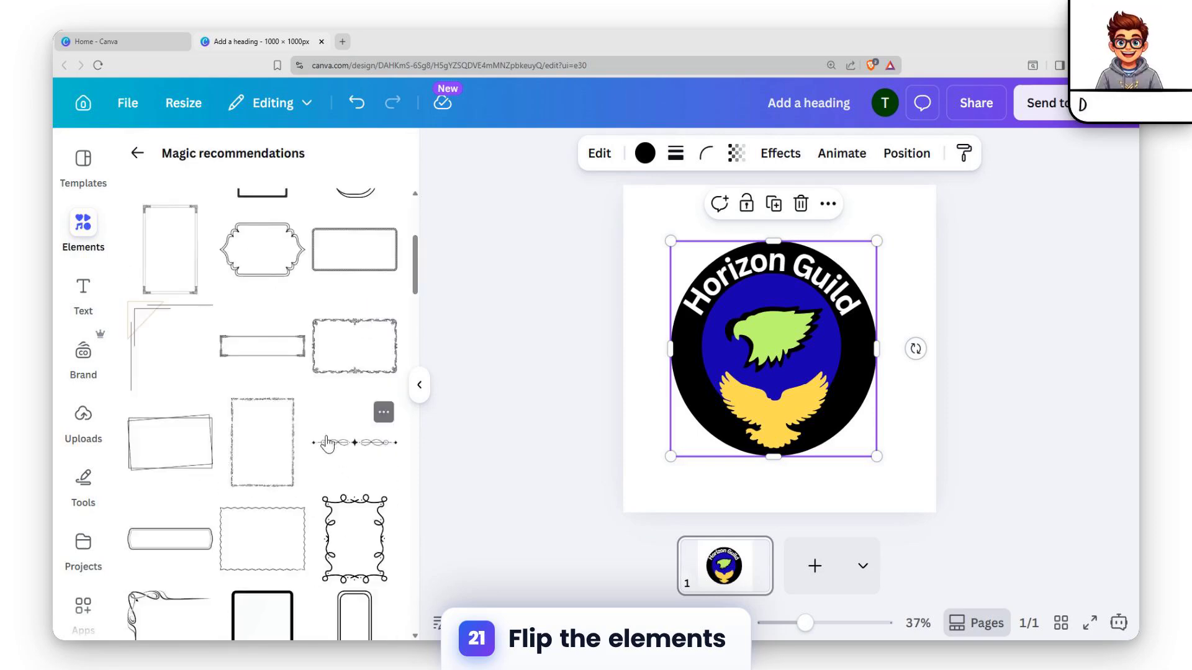
scroll(276, 444, "down", 5)
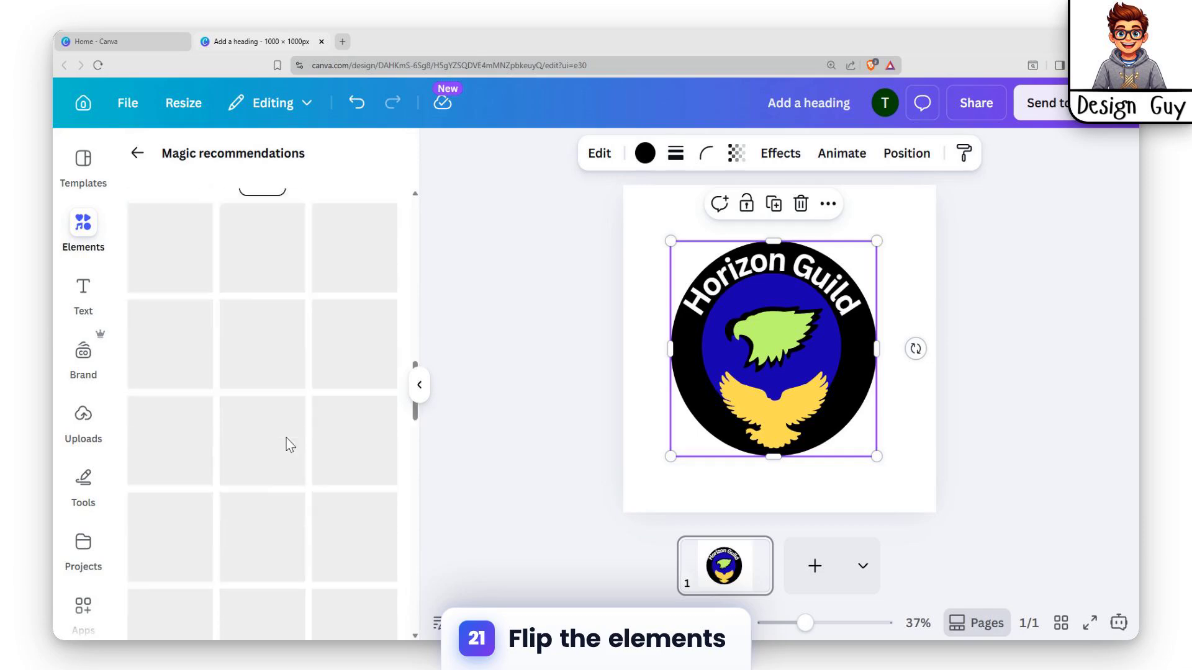
left_click(169, 468)
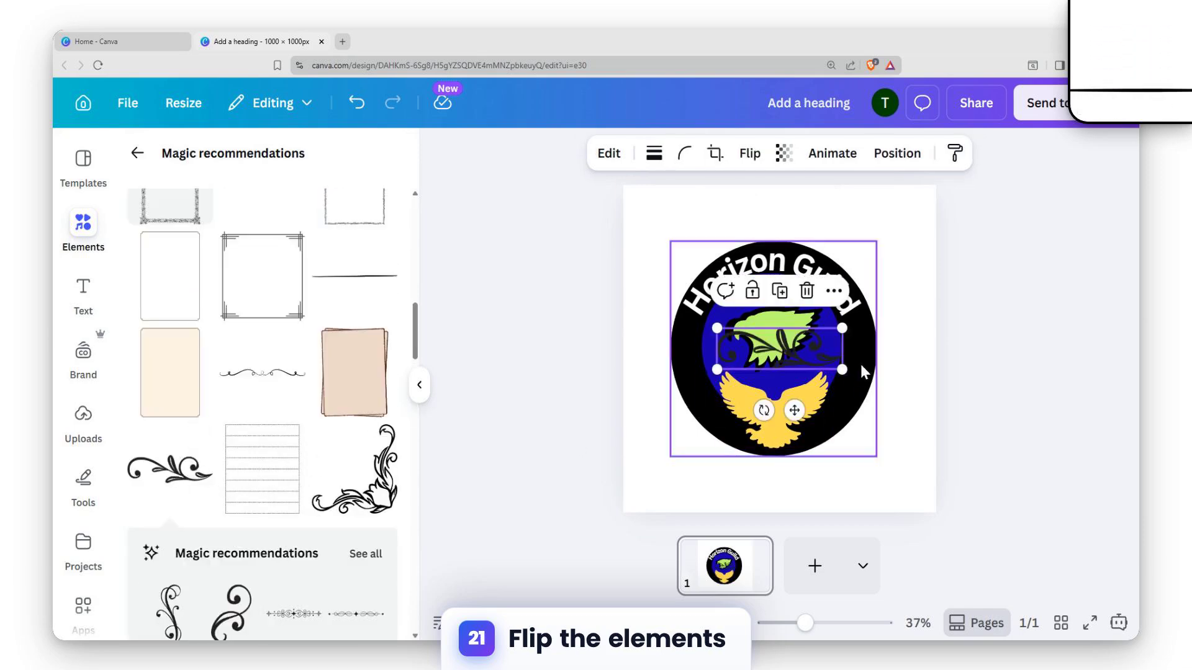
Shift the swirl ornament slightly and color it the same yellow as the spread-winged eagle
left_click_drag(807, 357, 831, 340)
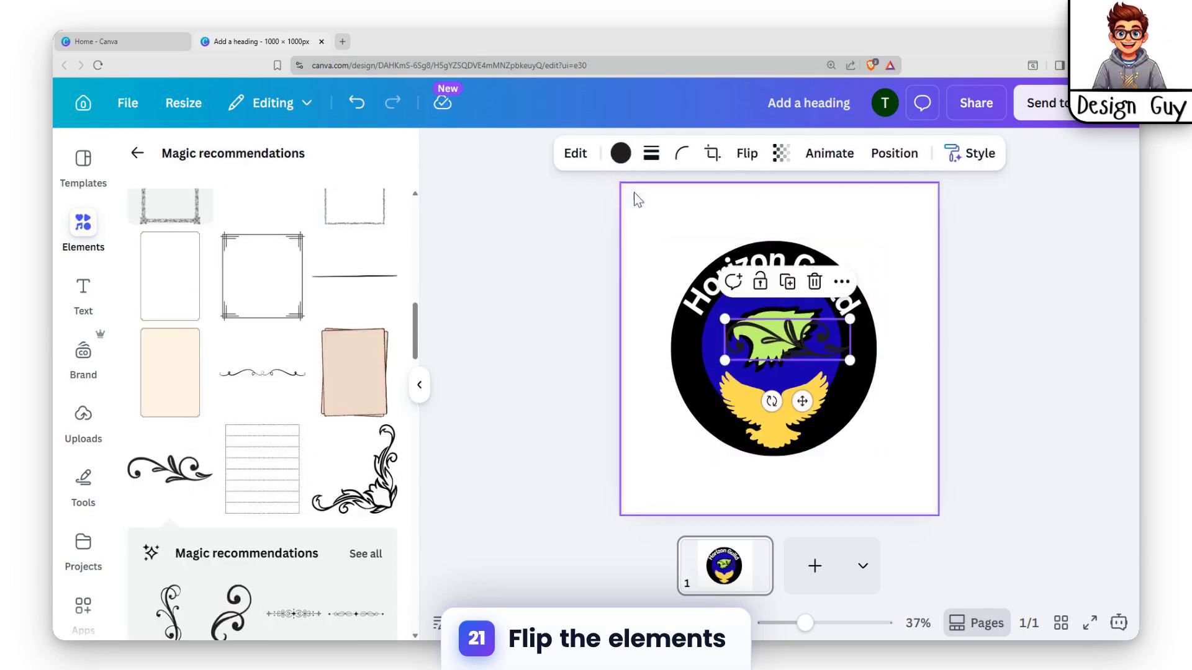
left_click(620, 153)
left_click(184, 349)
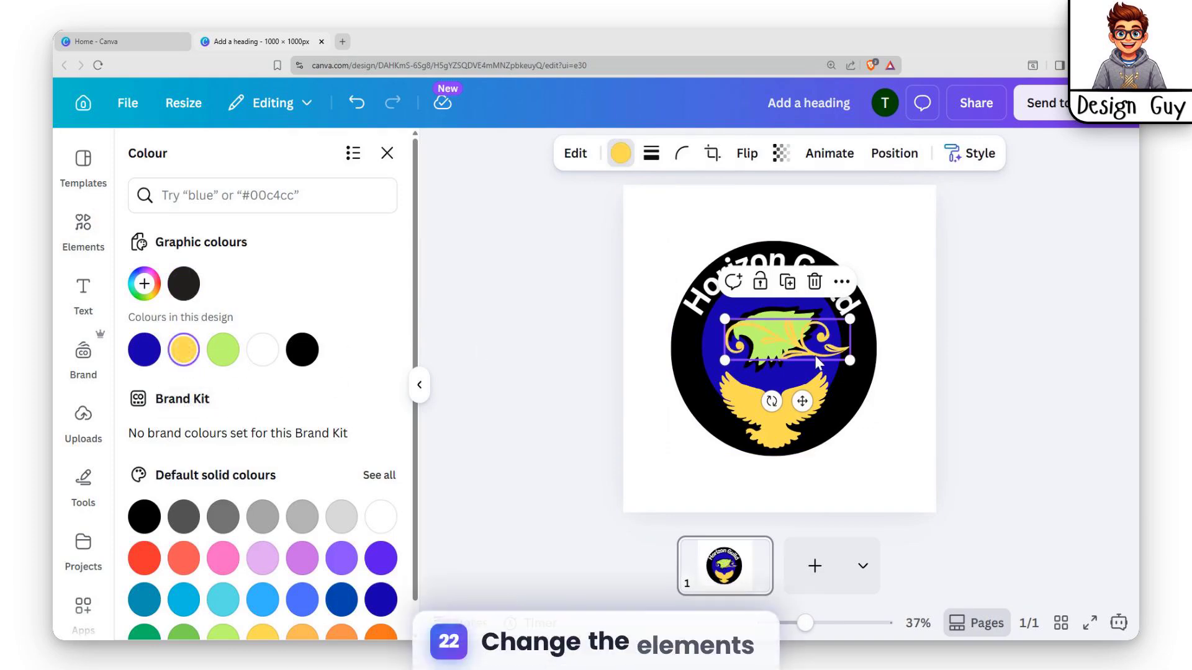
Shrink the yellow swirl, rotate it nearly upright and place it on the right side of the black ring
left_click_drag(814, 356, 862, 354)
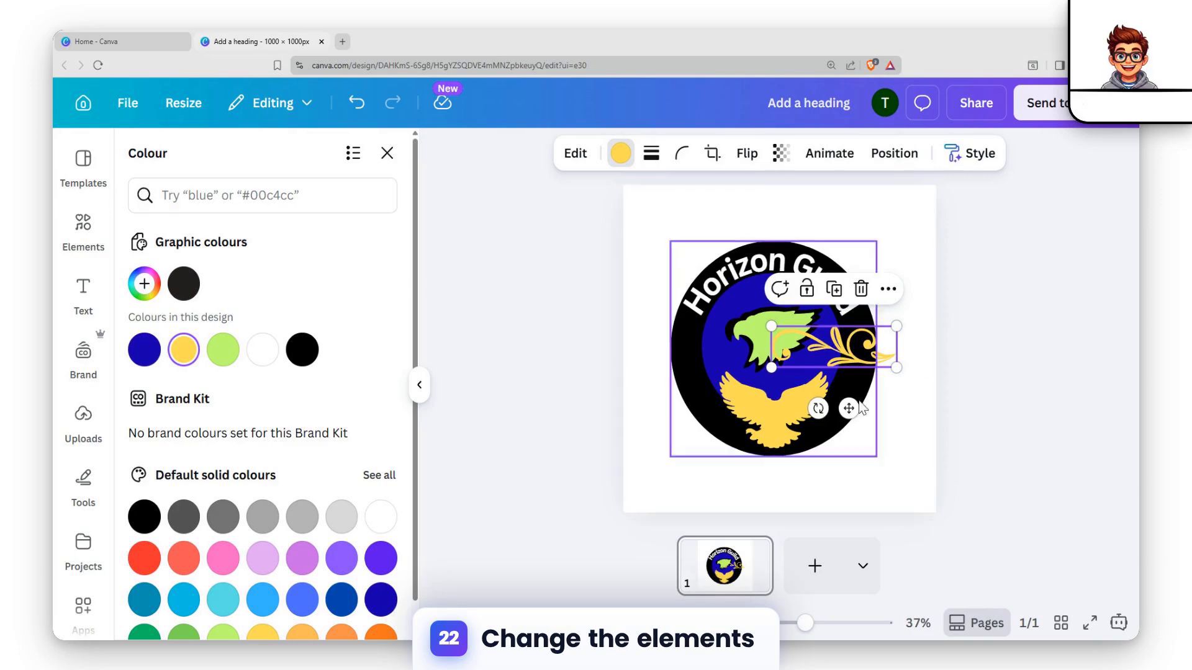
left_click_drag(848, 407, 632, 340)
mouse_move(849, 335)
left_mouse_down()
mouse_move(866, 351)
mouse_move(843, 371)
mouse_move(854, 356)
left_mouse_up()
left_click(1005, 346)
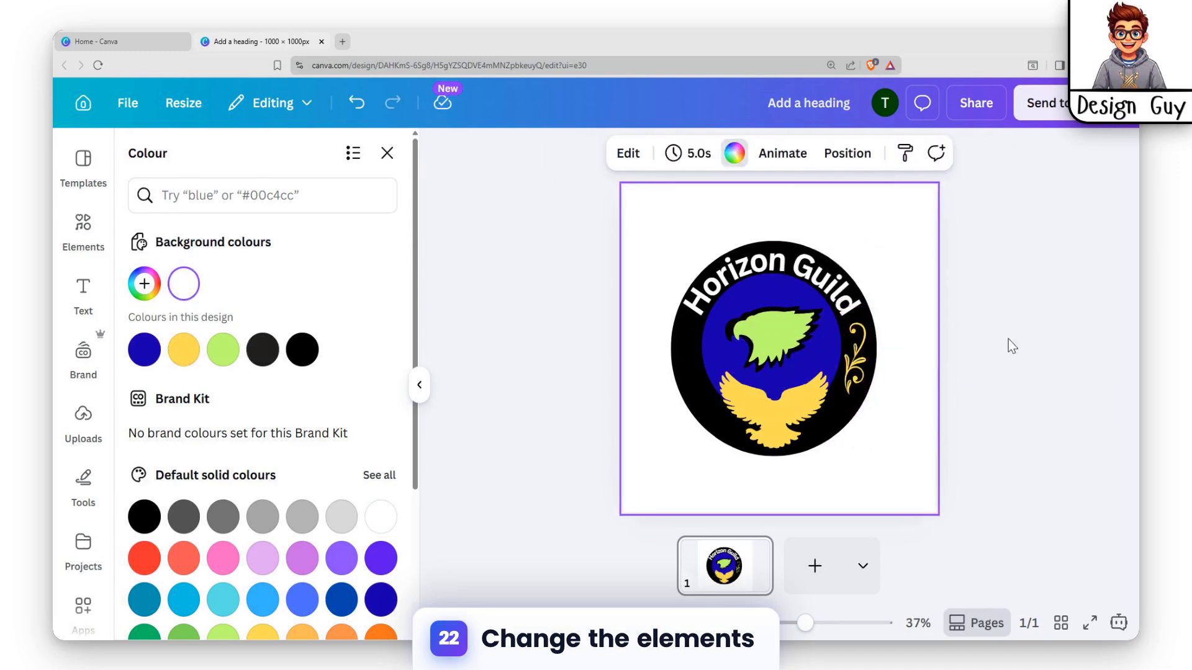
Duplicate the swirl onto the left side of the black ring and flip the copy to mirror the right one
left_click(858, 362)
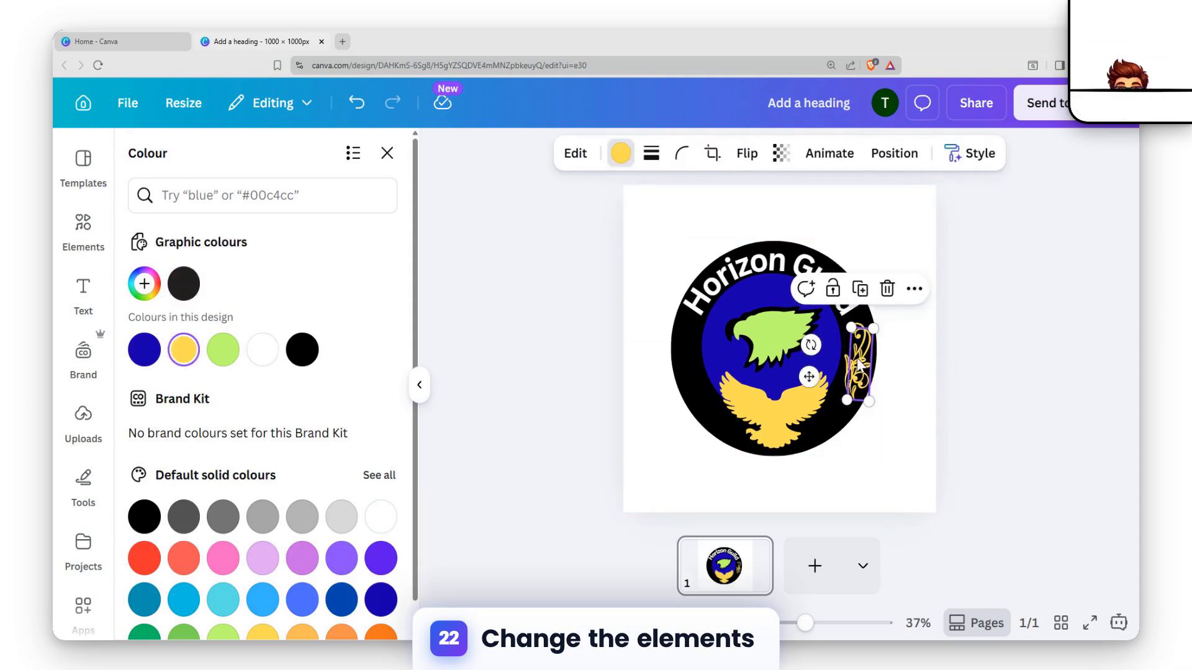
left_click_drag(859, 365, 706, 352)
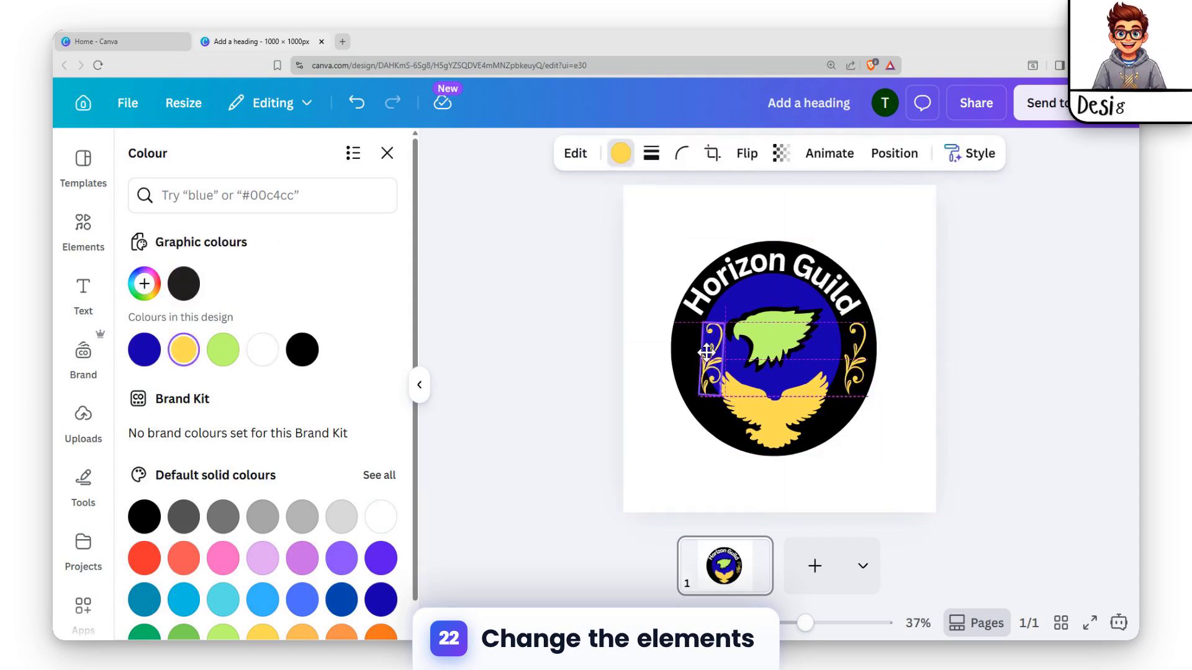
left_click(712, 156)
left_click(395, 154)
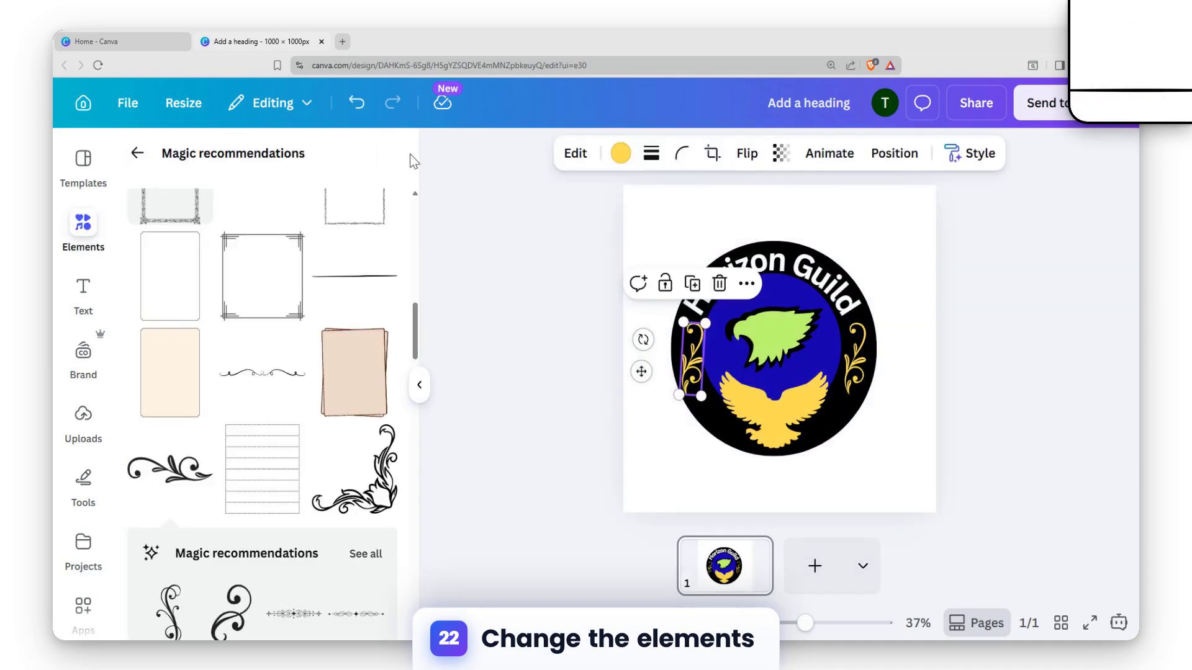
left_click(750, 155)
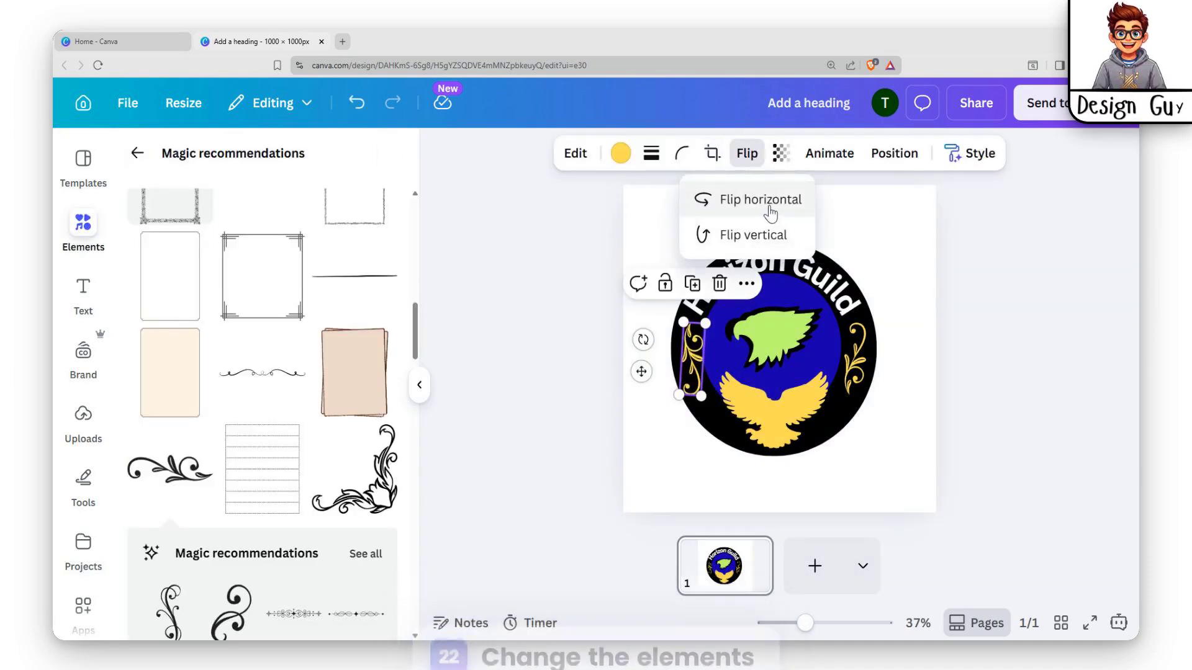
left_click(912, 391)
left_click(917, 377)
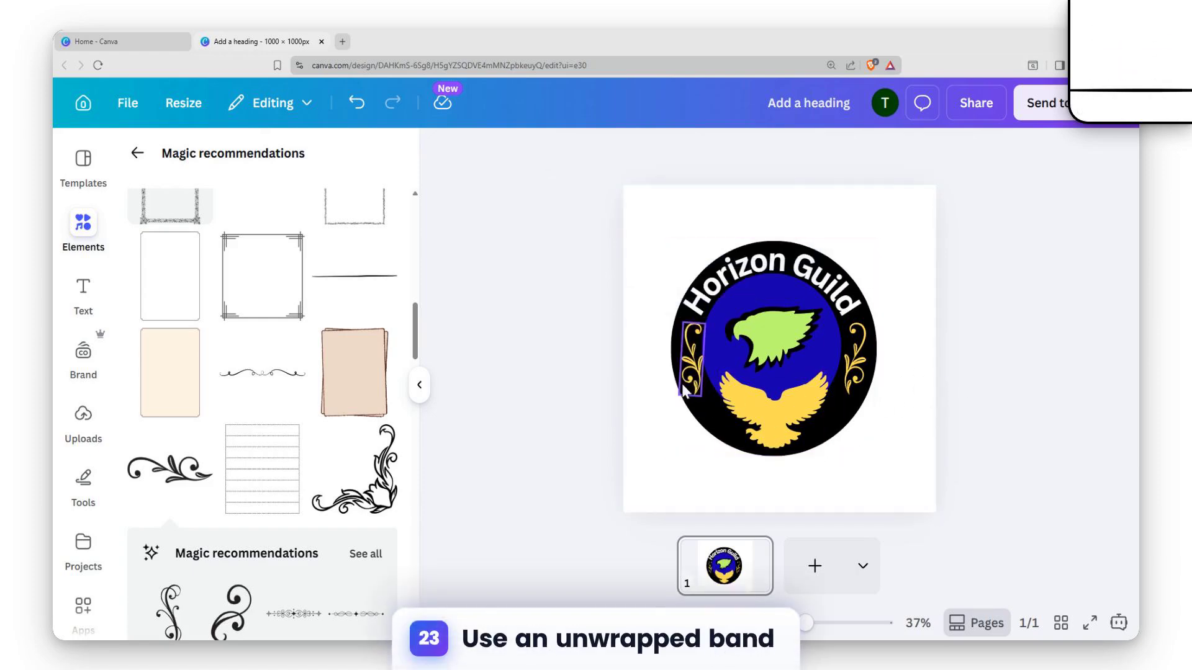
Shrink the yellow spread-winged eagle and center it at the bottom of the black ring
left_click(776, 434)
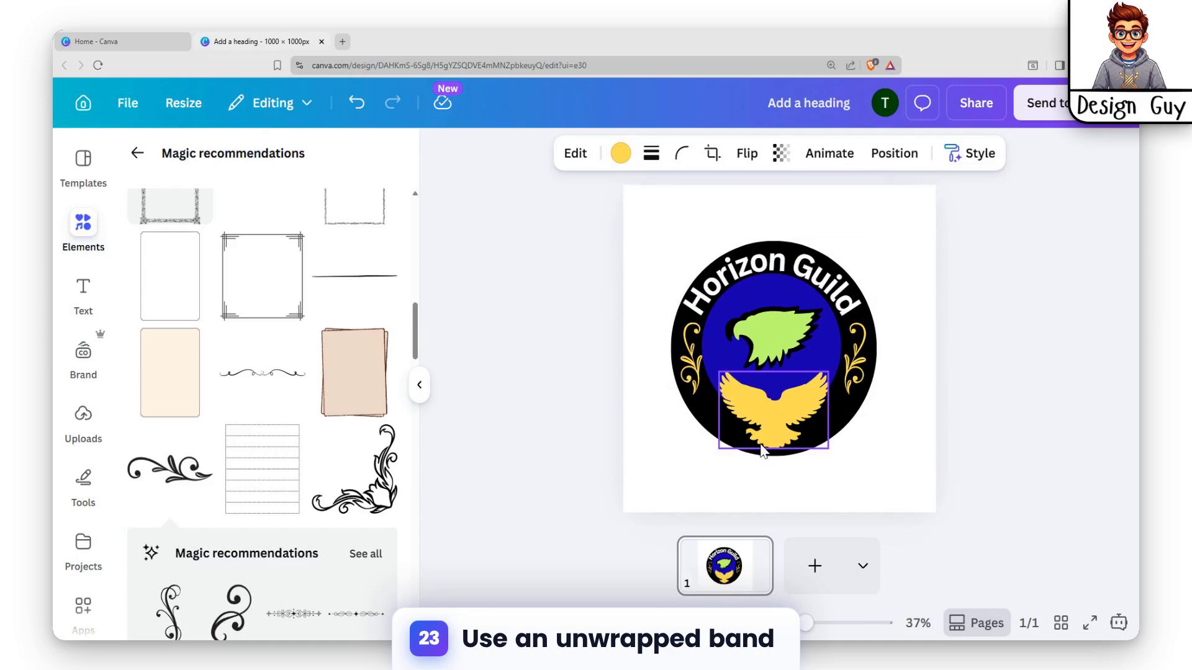
left_click(795, 463)
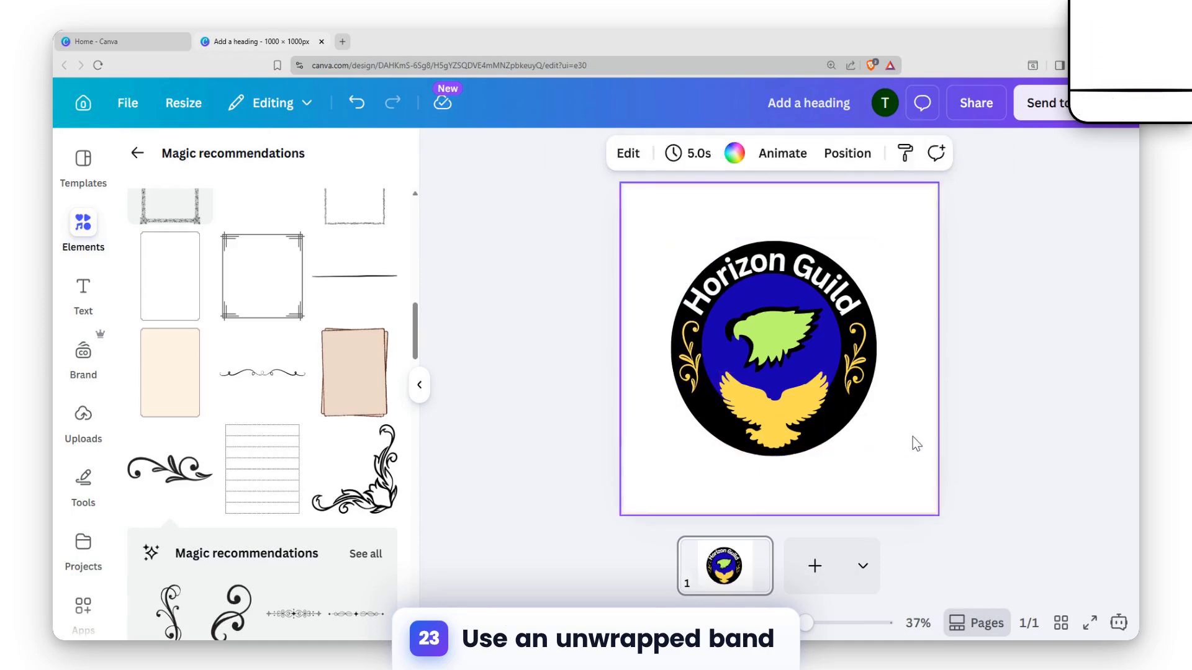
left_click(751, 416)
left_click_drag(763, 422, 768, 423)
left_click_drag(834, 449, 767, 437)
left_click(926, 428)
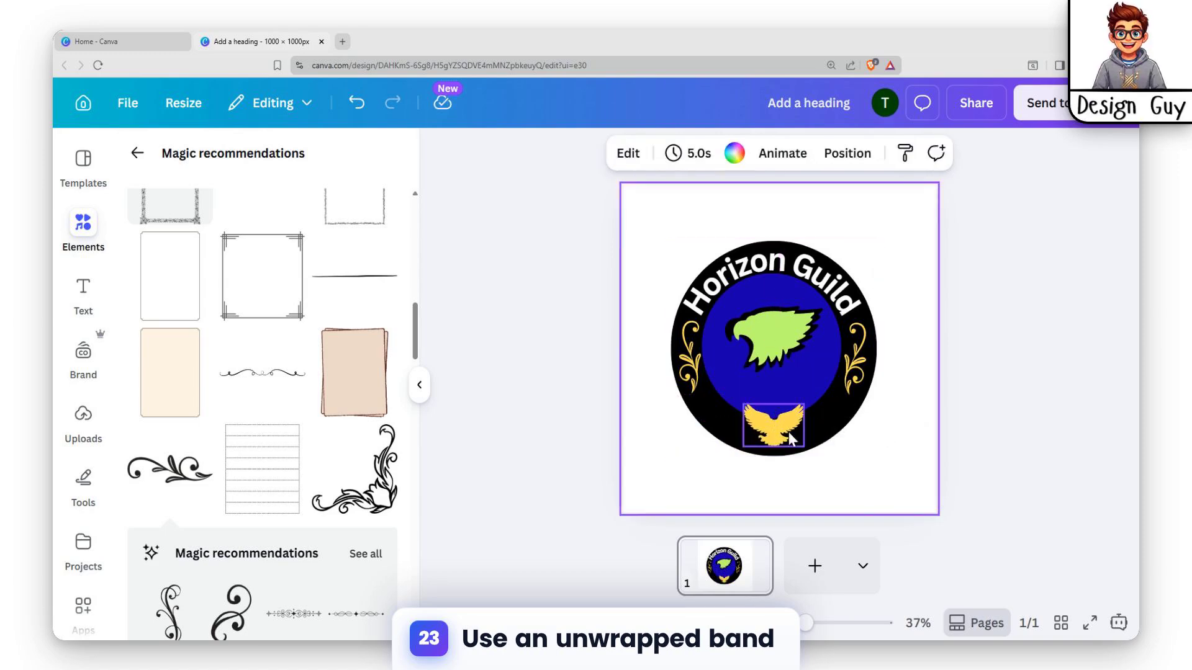
left_click(87, 225)
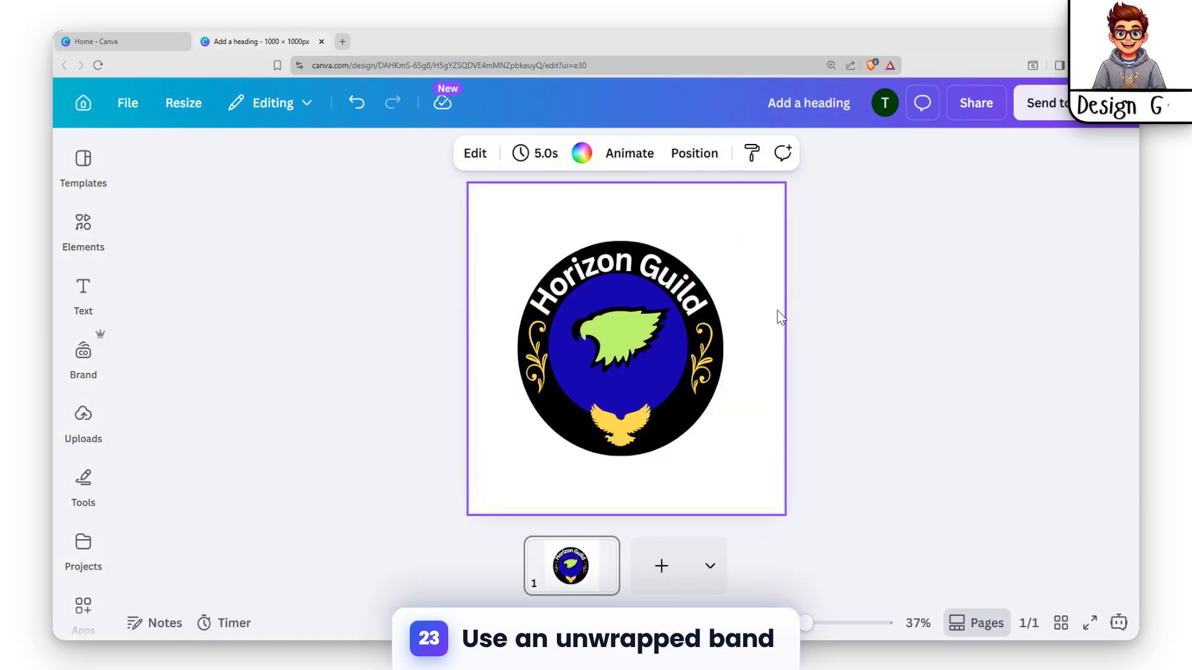
left_click(612, 321)
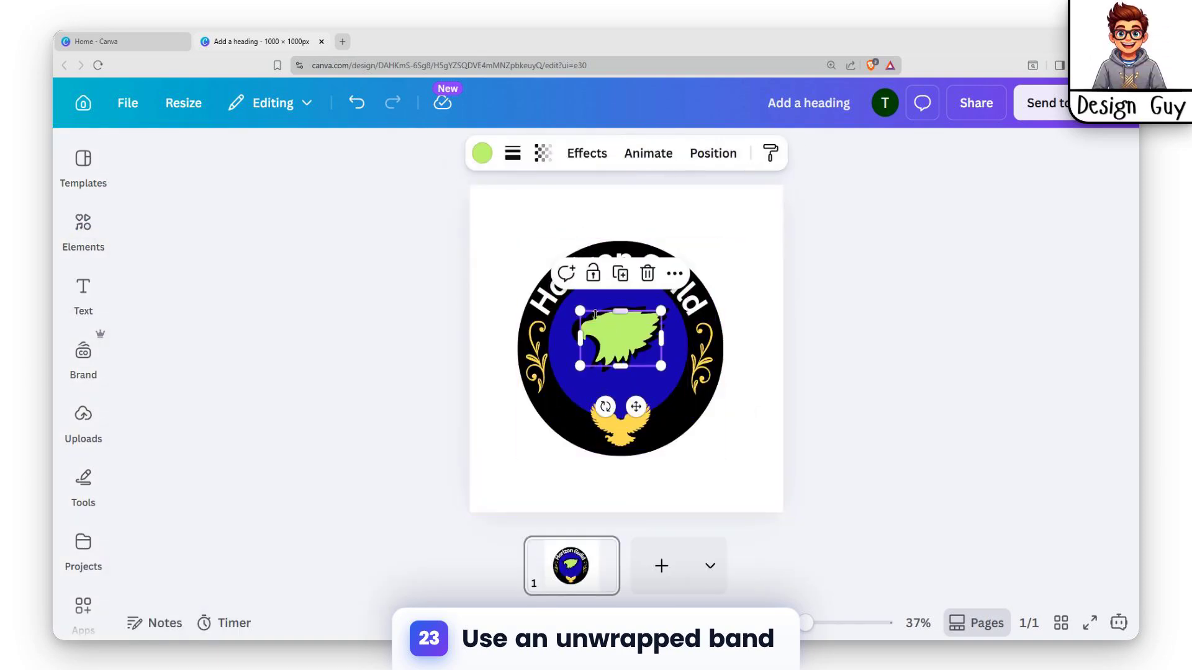
left_click(561, 329)
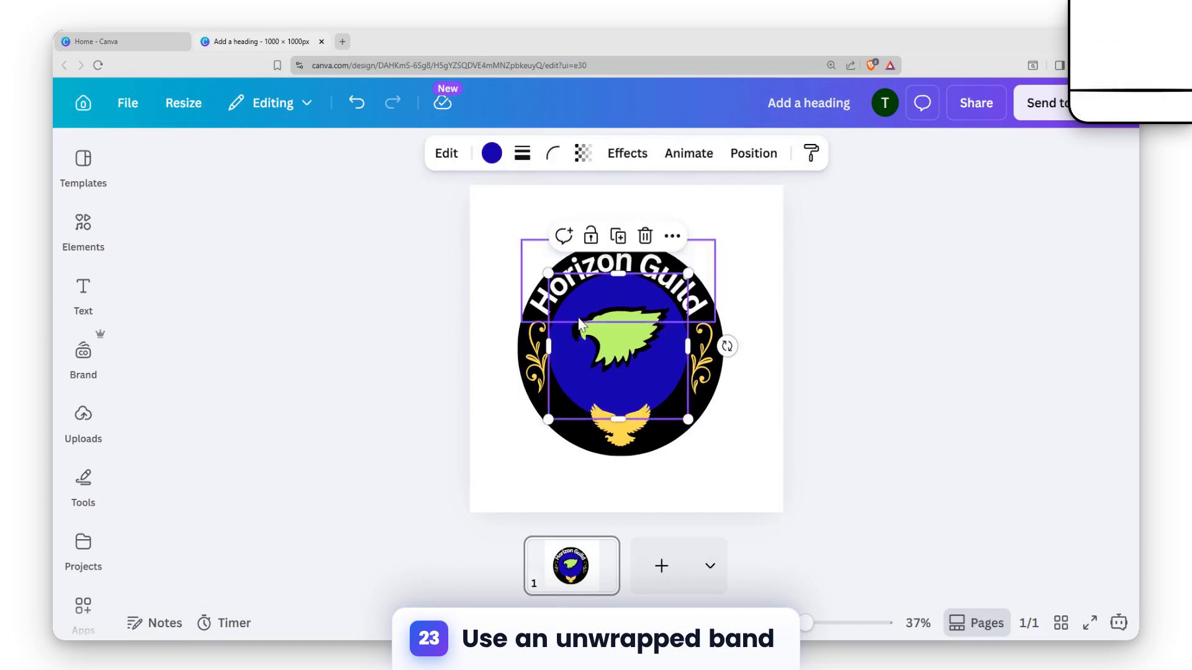
left_click(839, 289)
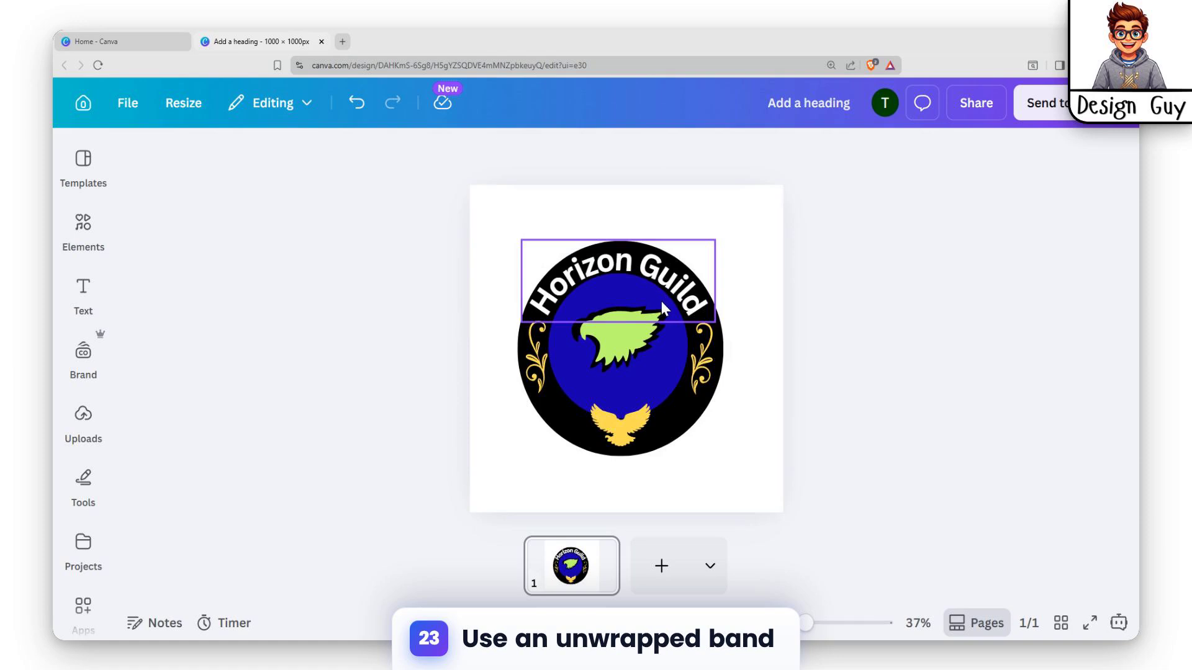
Group all the logo elements together and center the group on the page
mouse_move(661, 300)
left_mouse_down()
mouse_move(632, 300)
mouse_move(659, 297)
left_mouse_up()
left_click(866, 259)
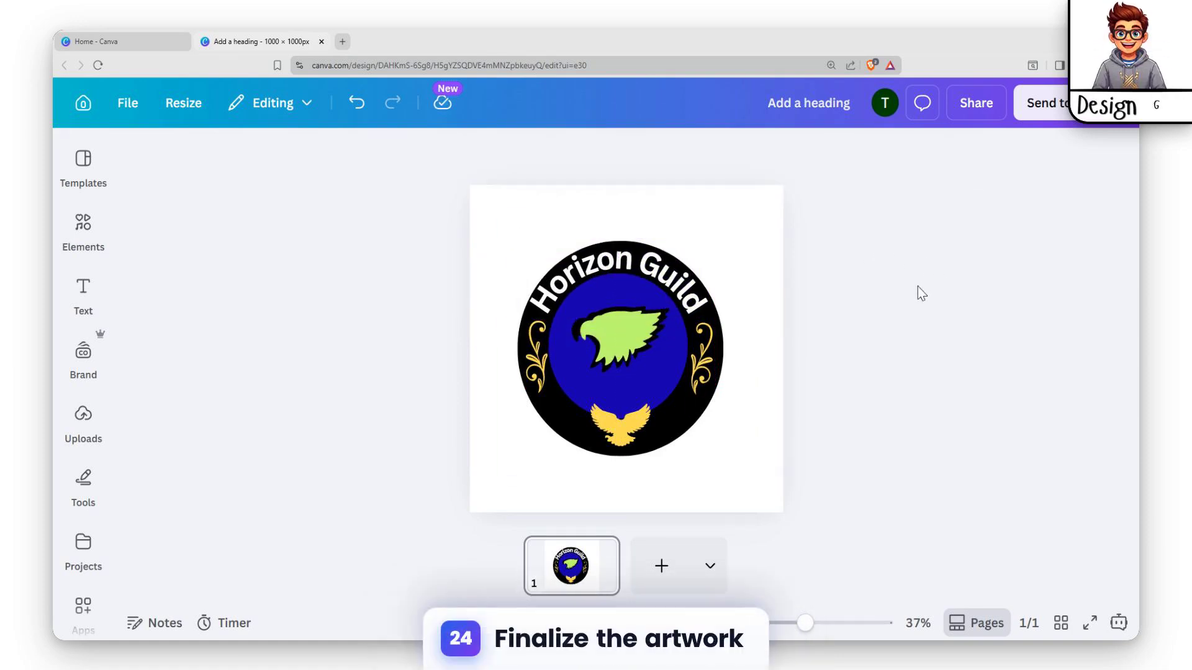
left_click_drag(493, 228, 723, 507)
key("ctrl+g")
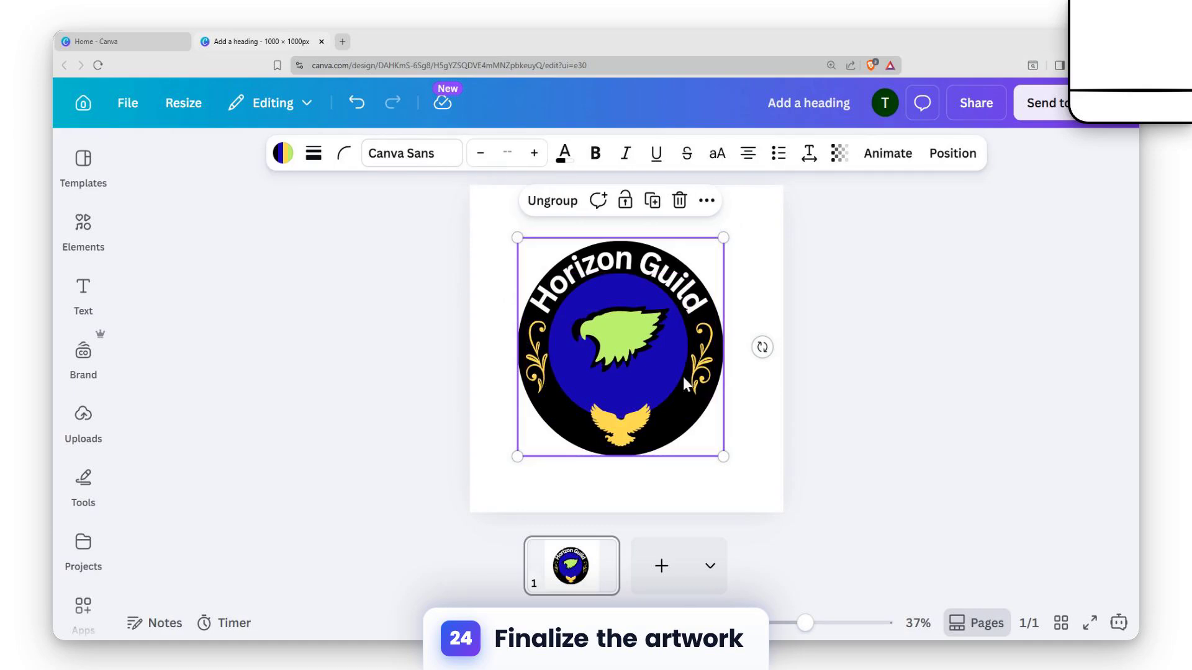
mouse_move(639, 317)
left_mouse_down()
mouse_move(660, 299)
mouse_move(634, 336)
mouse_move(653, 332)
left_mouse_up()
left_click(892, 283)
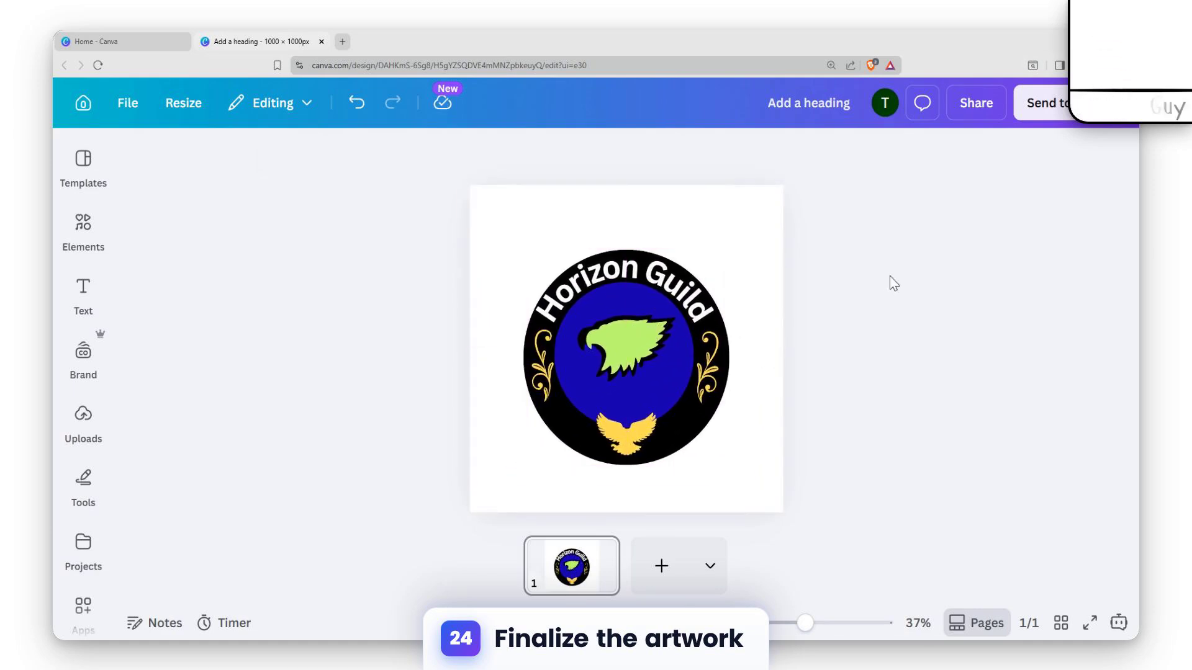
Search the graphics library for "sparks"
left_click(84, 415)
left_click(83, 224)
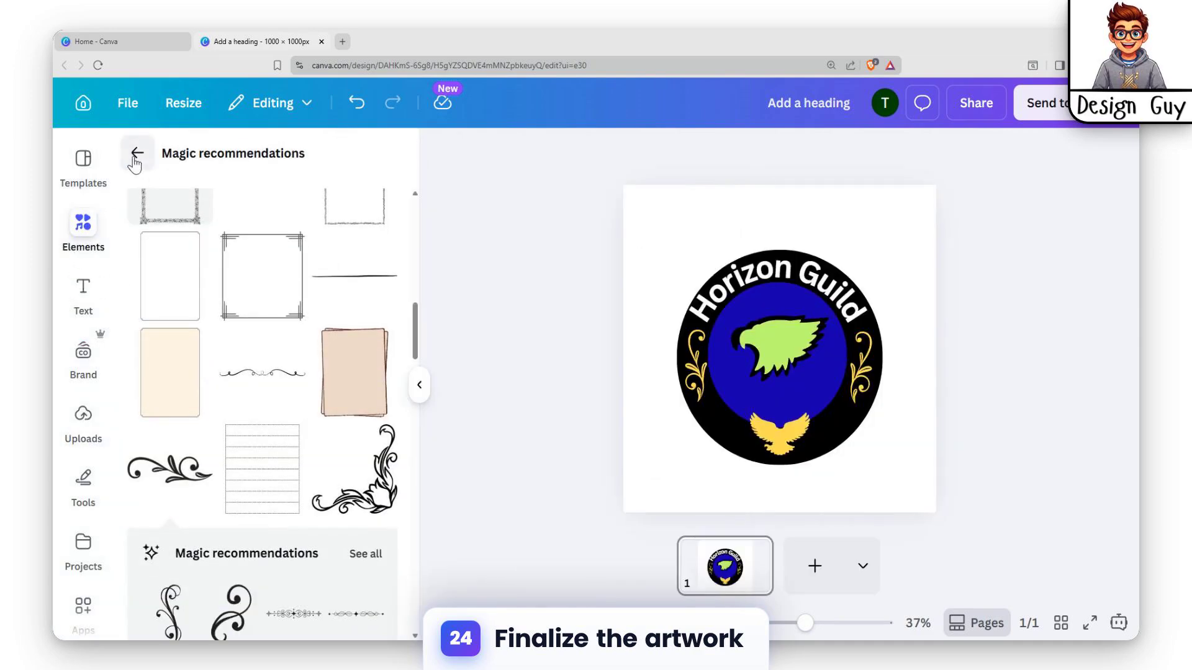
left_click(136, 159)
left_click(224, 213)
type("spa")
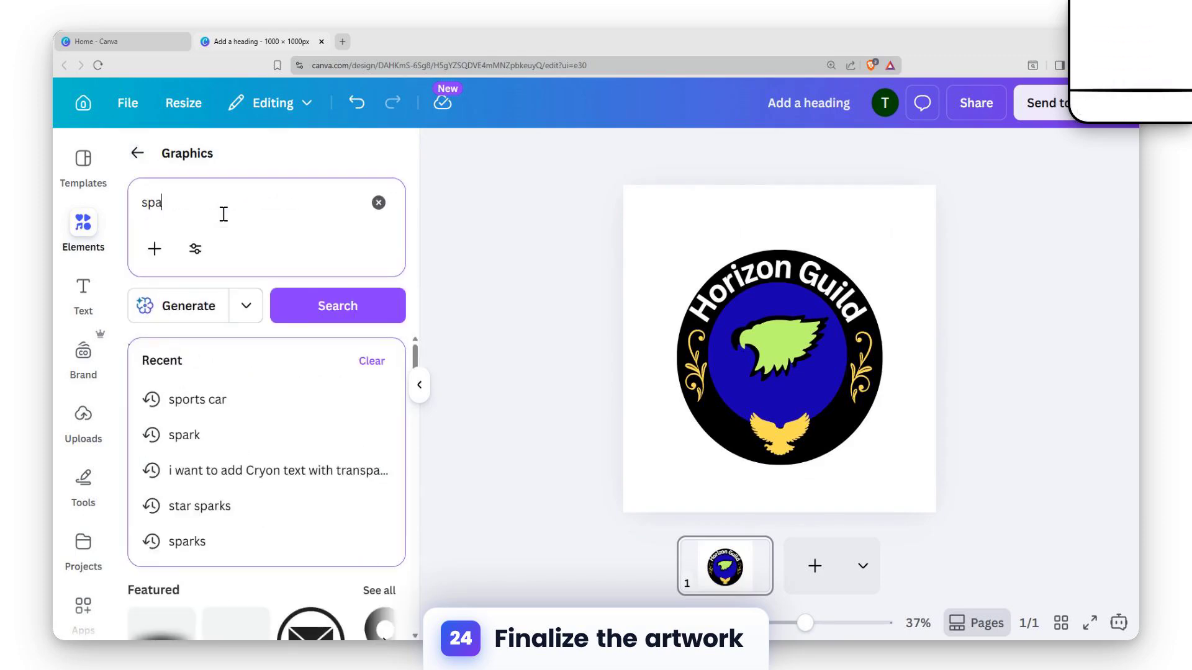
type("rks")
key("Return")
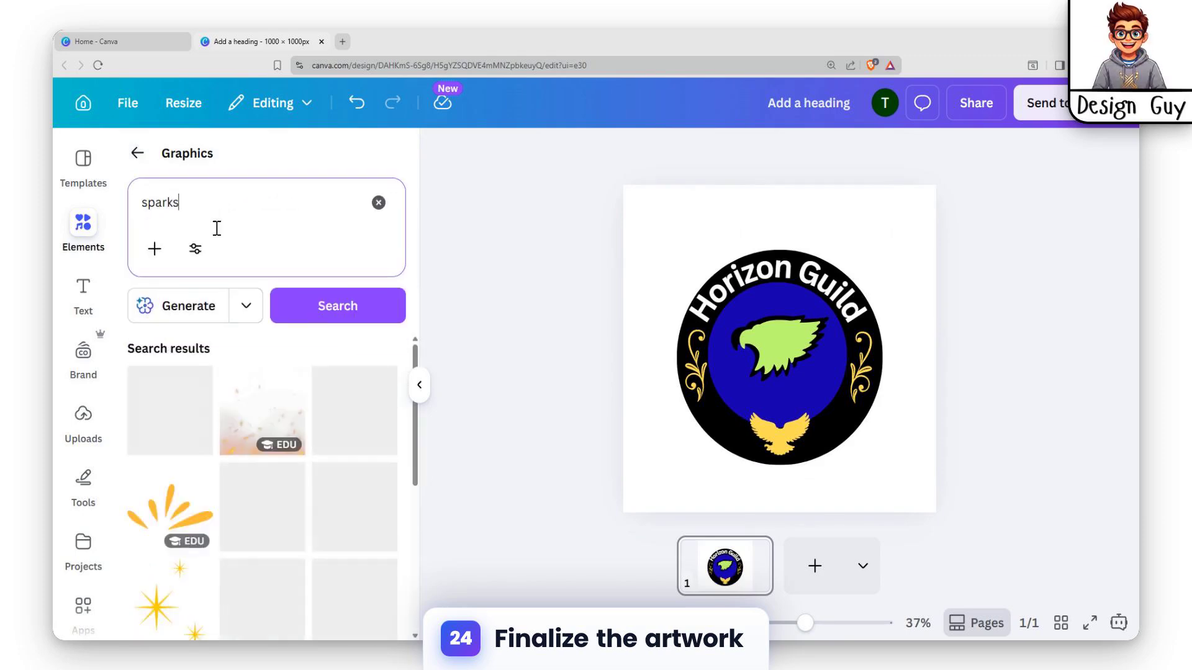
Try the golden light-streak graphic on the logo at a much smaller size and delete it
scroll(257, 490, "down", 5)
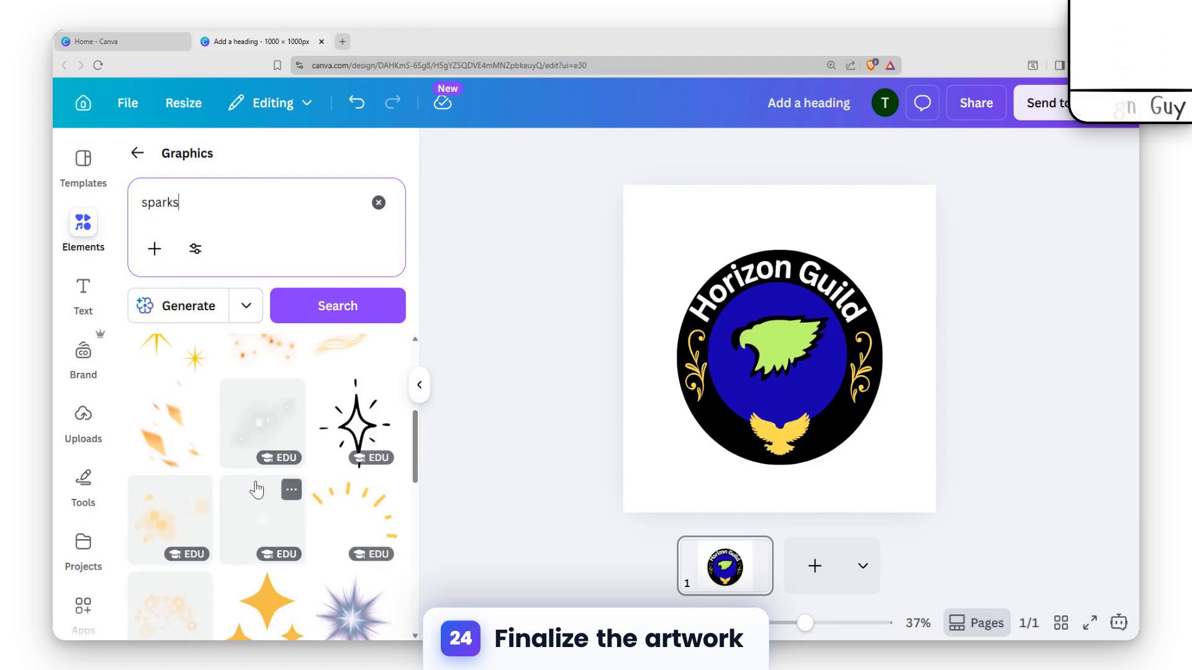
scroll(257, 489, "up", 2)
left_click(346, 479)
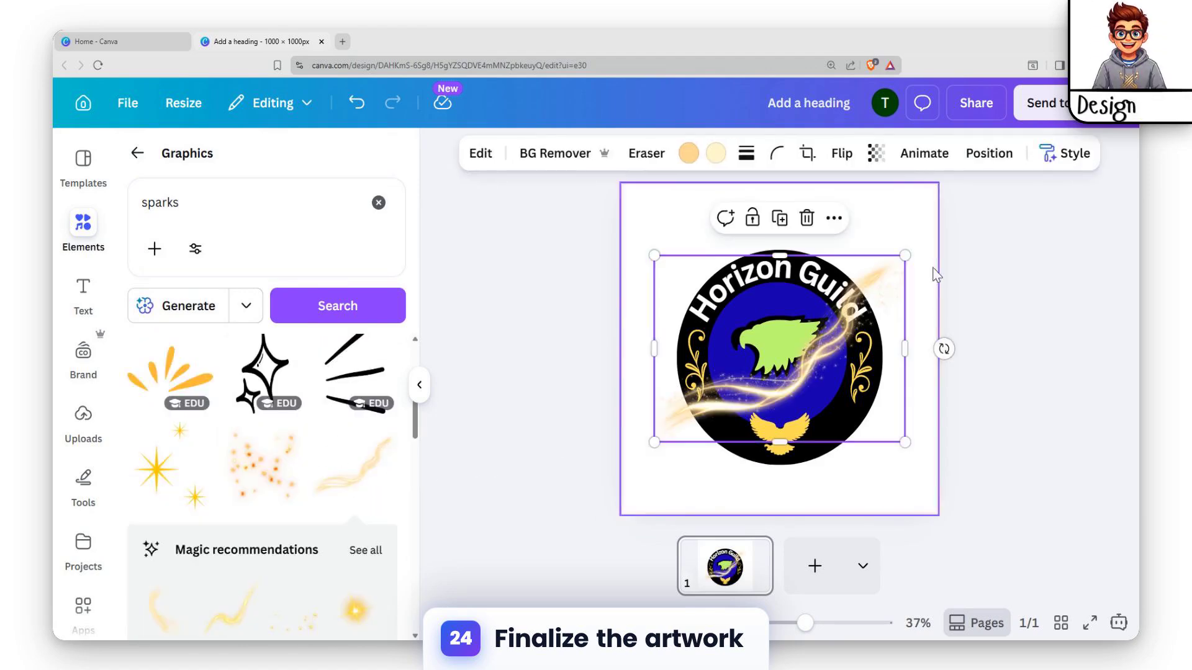
left_click_drag(905, 255, 729, 387)
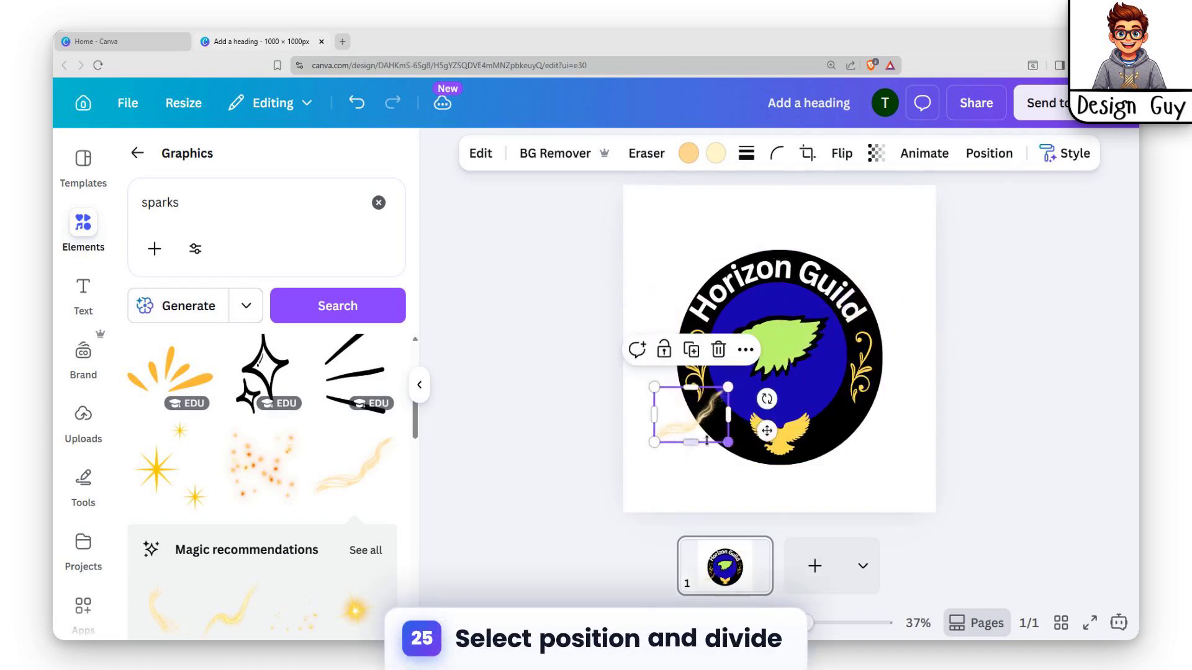
mouse_move(707, 441)
left_mouse_down()
mouse_move(707, 459)
mouse_move(758, 399)
mouse_move(791, 383)
mouse_move(784, 404)
mouse_move(786, 376)
mouse_move(804, 389)
left_mouse_up()
key("Delete")
Try the scattered orange sparks and the black radial-line burst over the eagle head, deleting each one
left_click(275, 480)
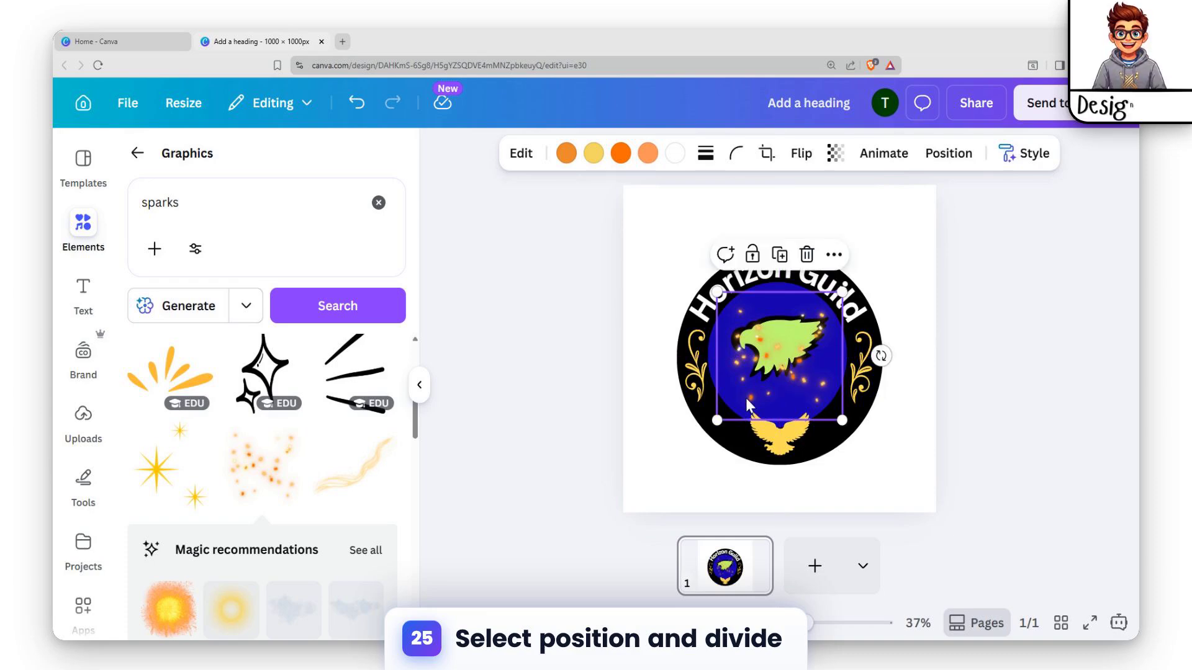
key("Delete")
scroll(255, 491, "down", 10)
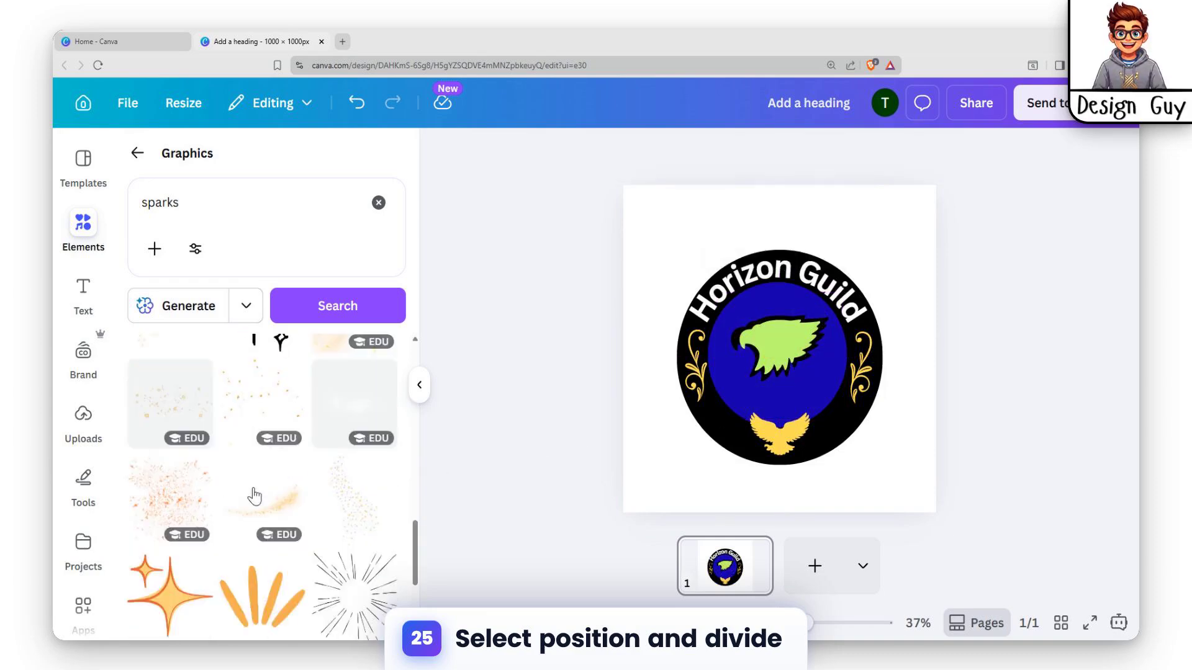
scroll(254, 496, "down", 3)
left_click(337, 477)
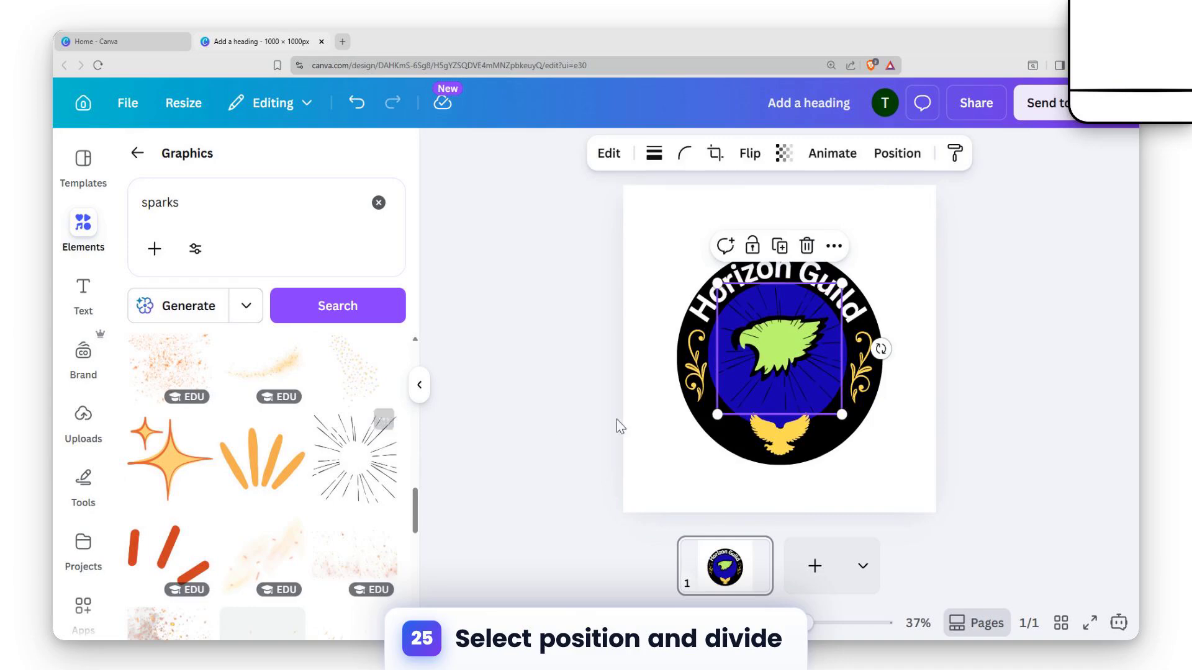
left_click_drag(809, 352, 795, 391)
key("Delete")
Add the yellow starburst with black outline from the burst graphic's recommendations, raise it slightly over the blue circle and enlarge it a little
scroll(271, 541, "down", 2)
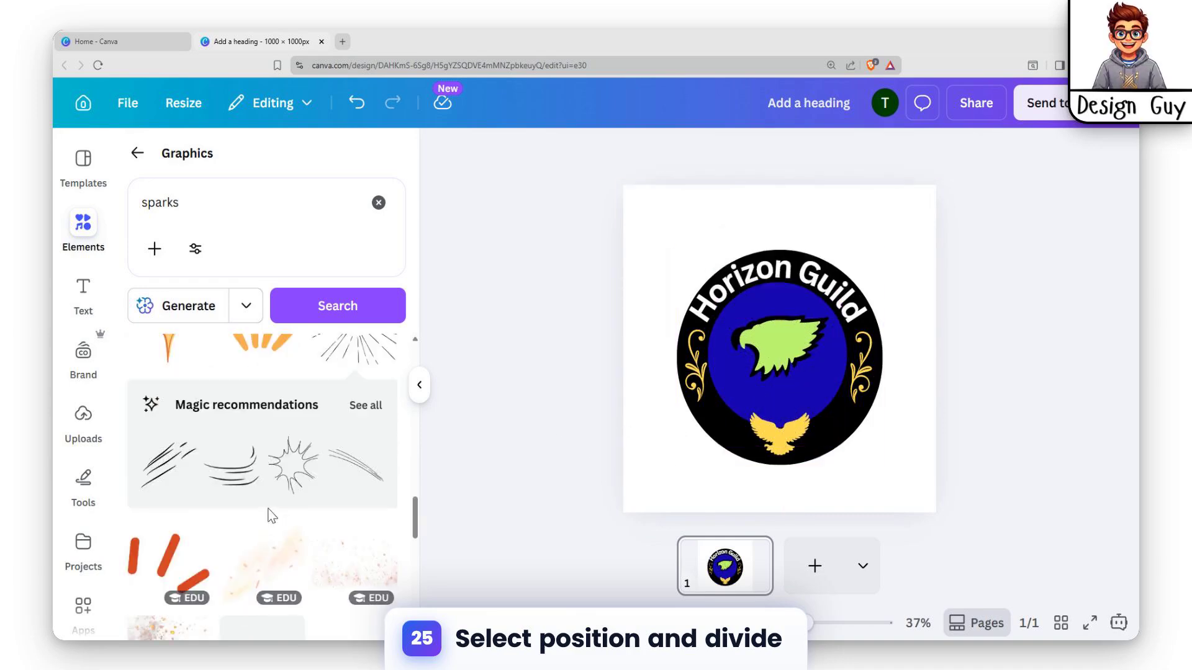
scroll(255, 511, "down", 5)
scroll(255, 497, "up", 5)
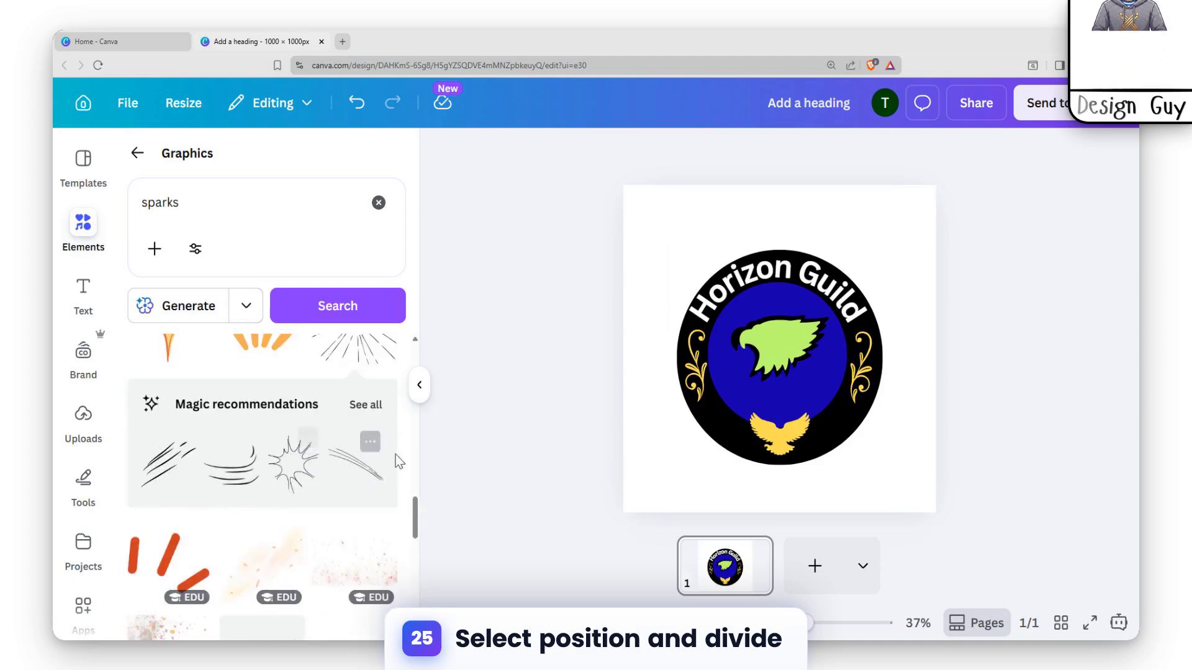
left_click(366, 405)
scroll(271, 408, "down", 3)
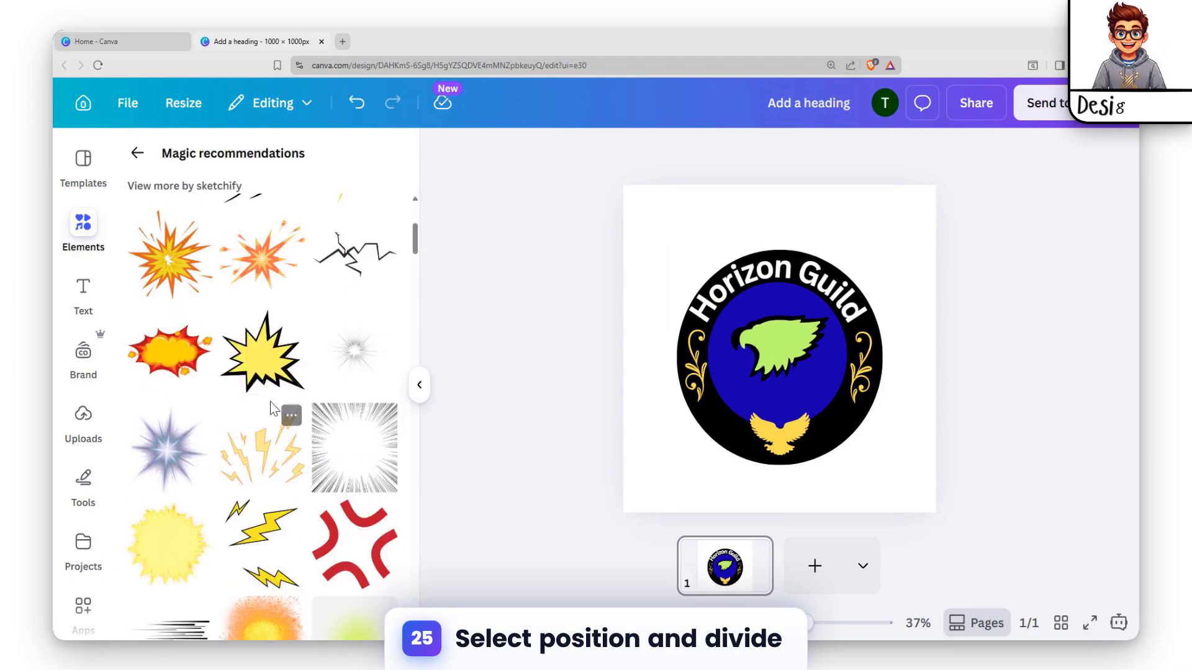
left_click(265, 360)
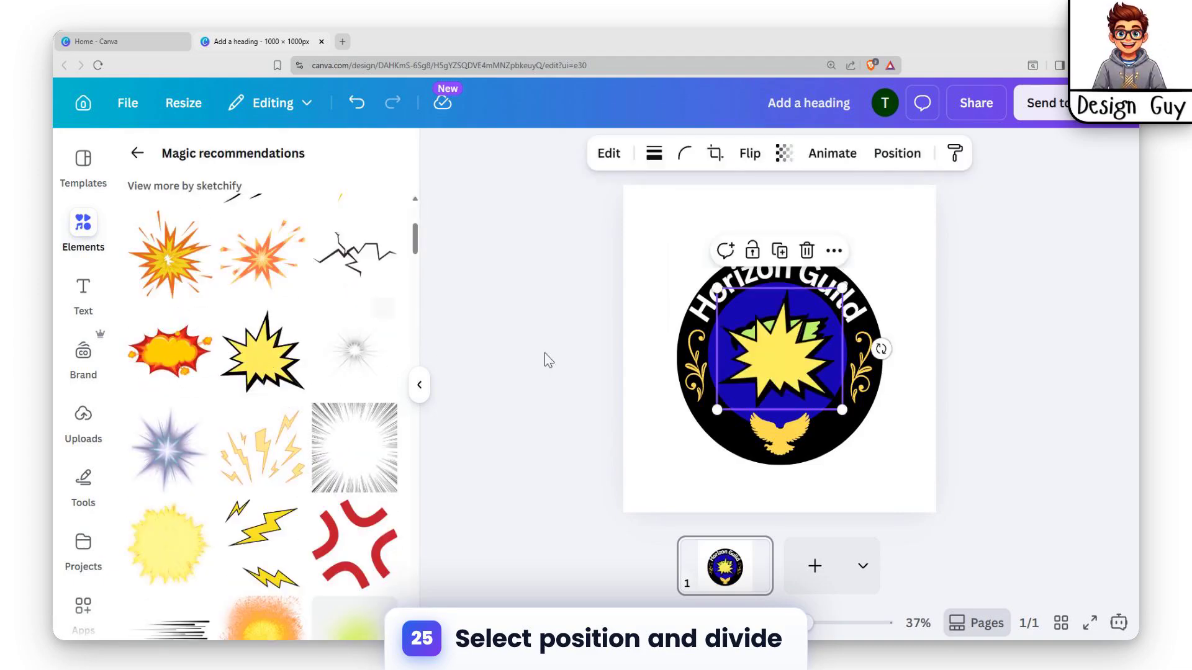
left_click_drag(788, 357, 787, 347)
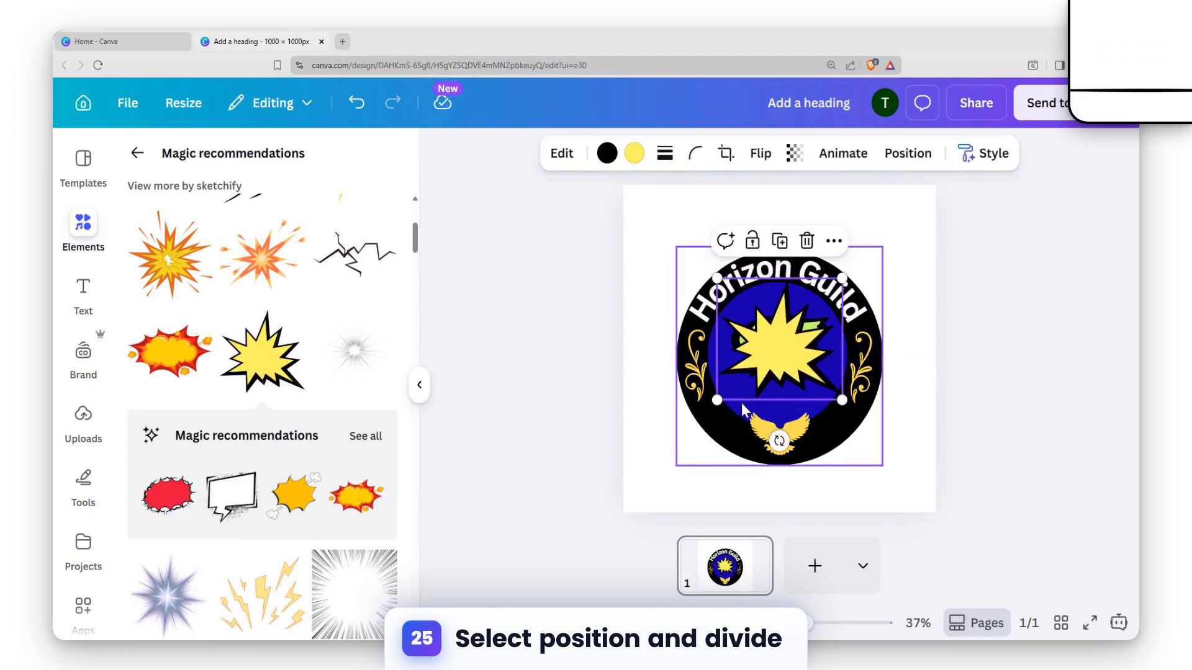
left_click_drag(717, 401, 715, 403)
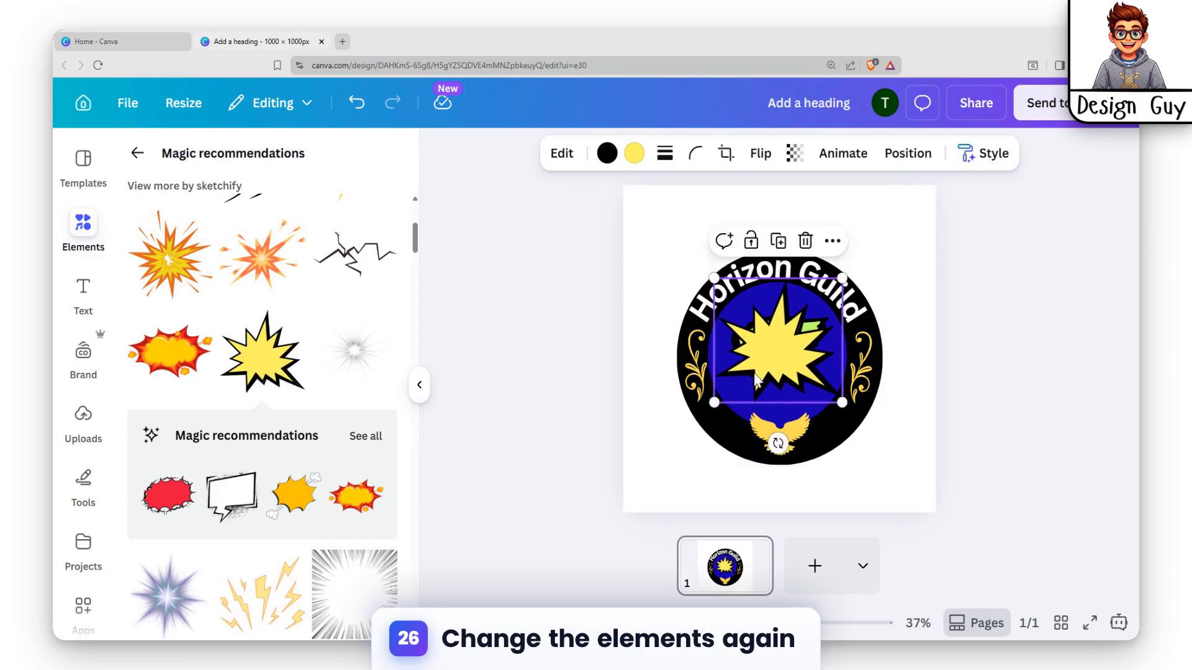
Ungroup the logo and move the yellow starburst layer between the black eagle head and the blue circle
left_click(906, 156)
left_click(343, 202)
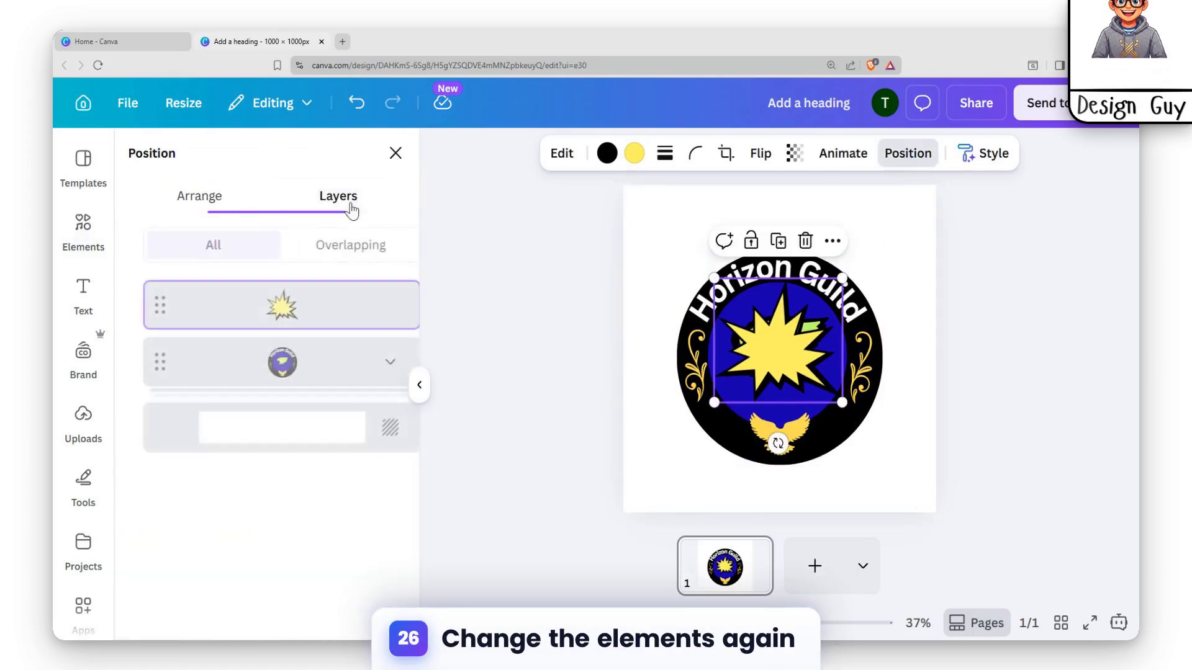
left_click(324, 356)
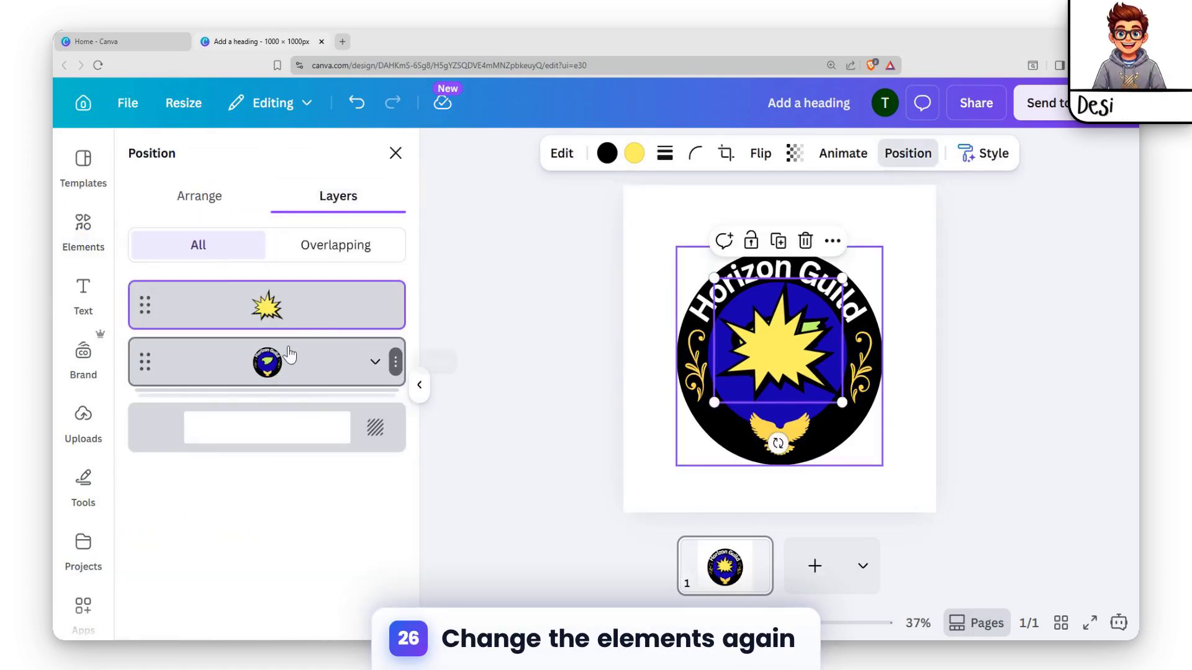
left_click(712, 209)
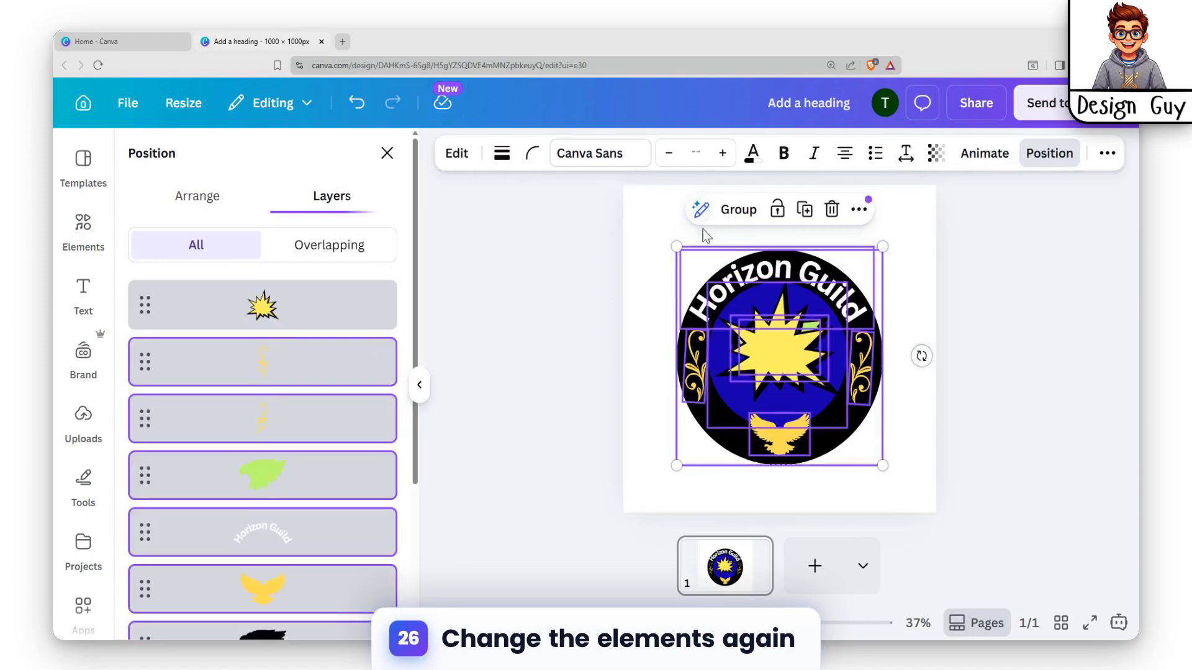
left_click_drag(300, 308, 304, 522)
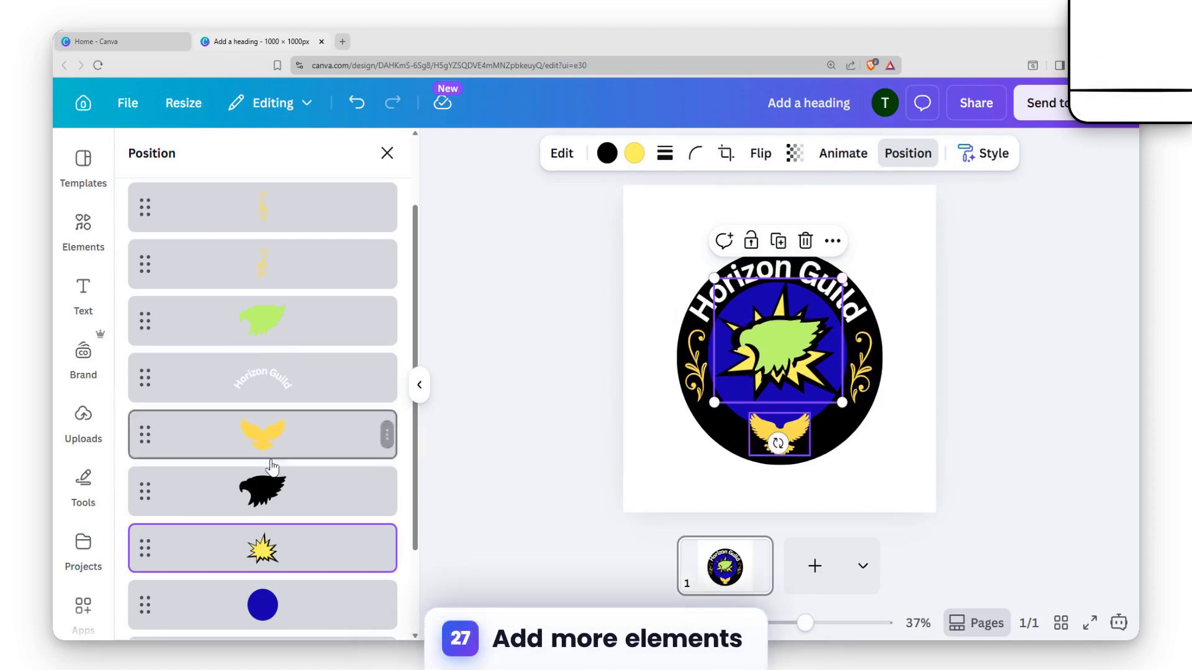
Shrink the green eagle head and its black silhouette to fit inside the yellow starburst
left_click(268, 491)
left_click_drag(824, 317, 803, 336)
left_click(211, 337)
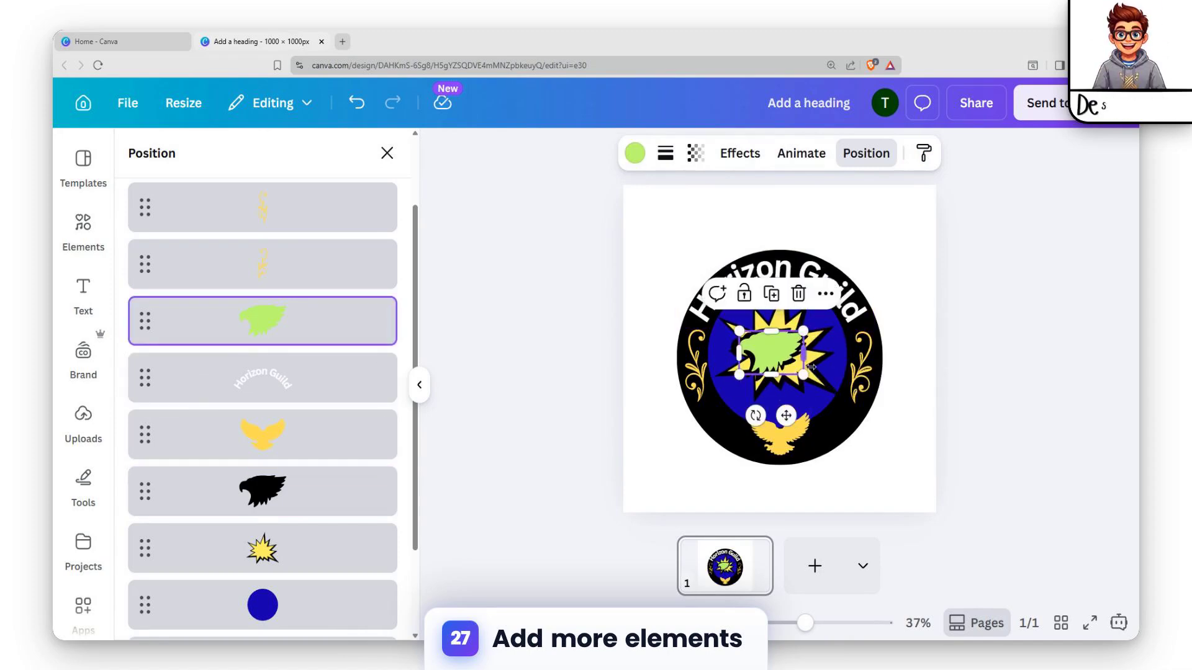
left_click(266, 491)
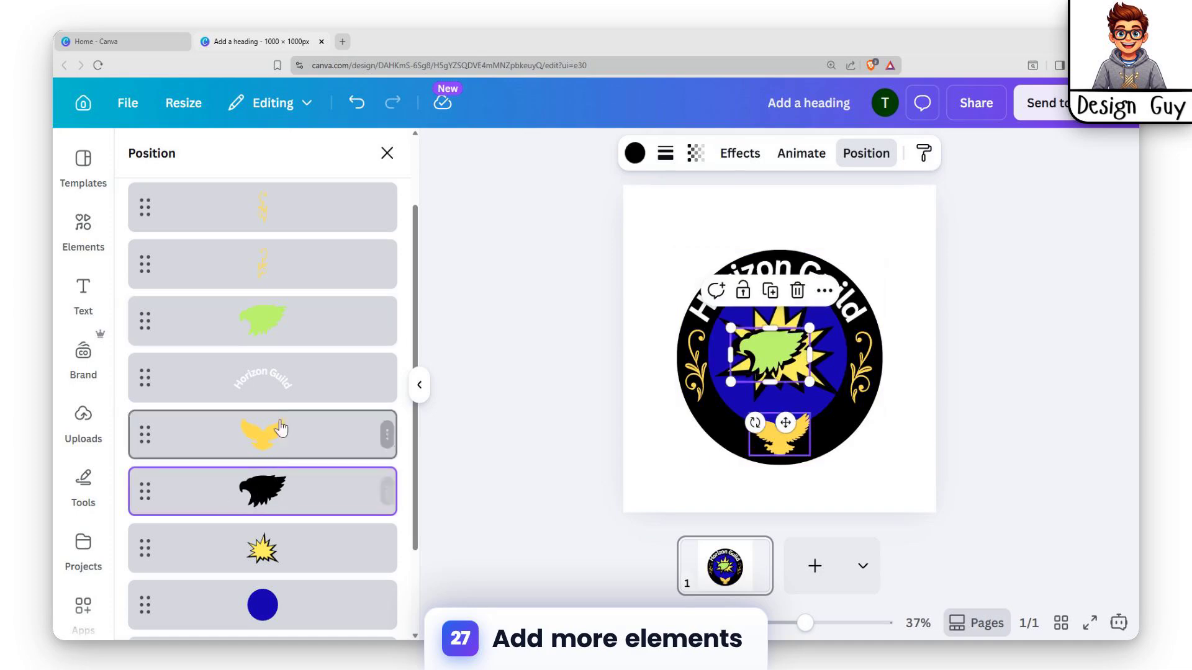
Select the green eagle head alone and nudge it horizontally over its black silhouette
left_click(299, 329, "shift")
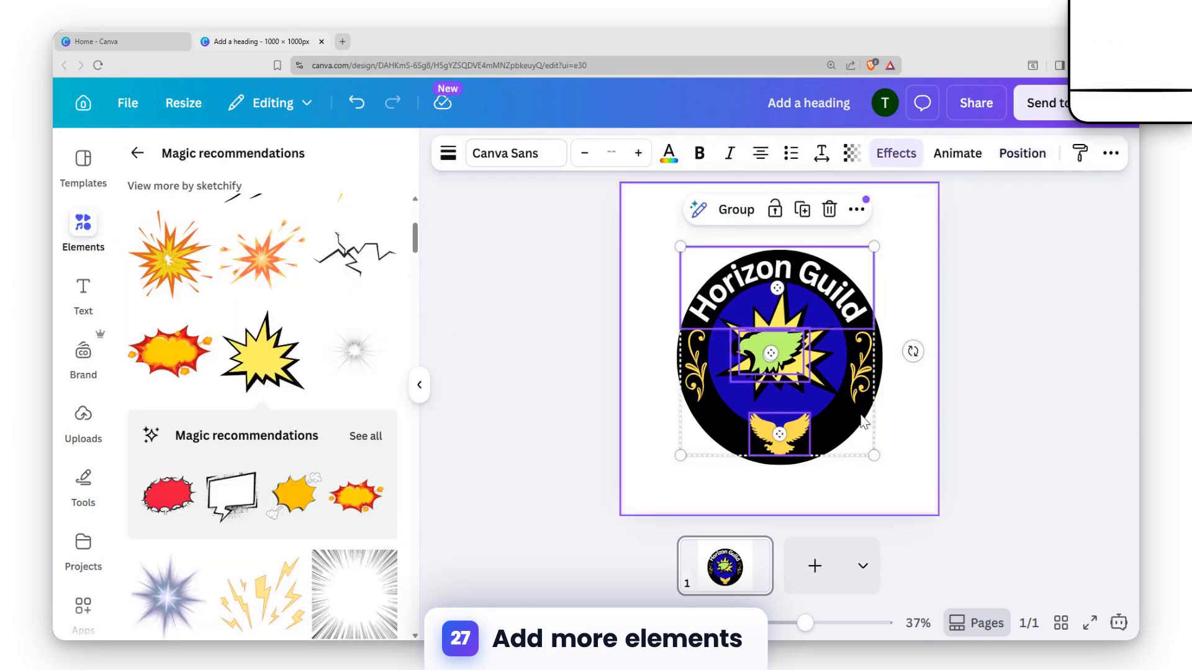
left_click(748, 348)
left_click(749, 347)
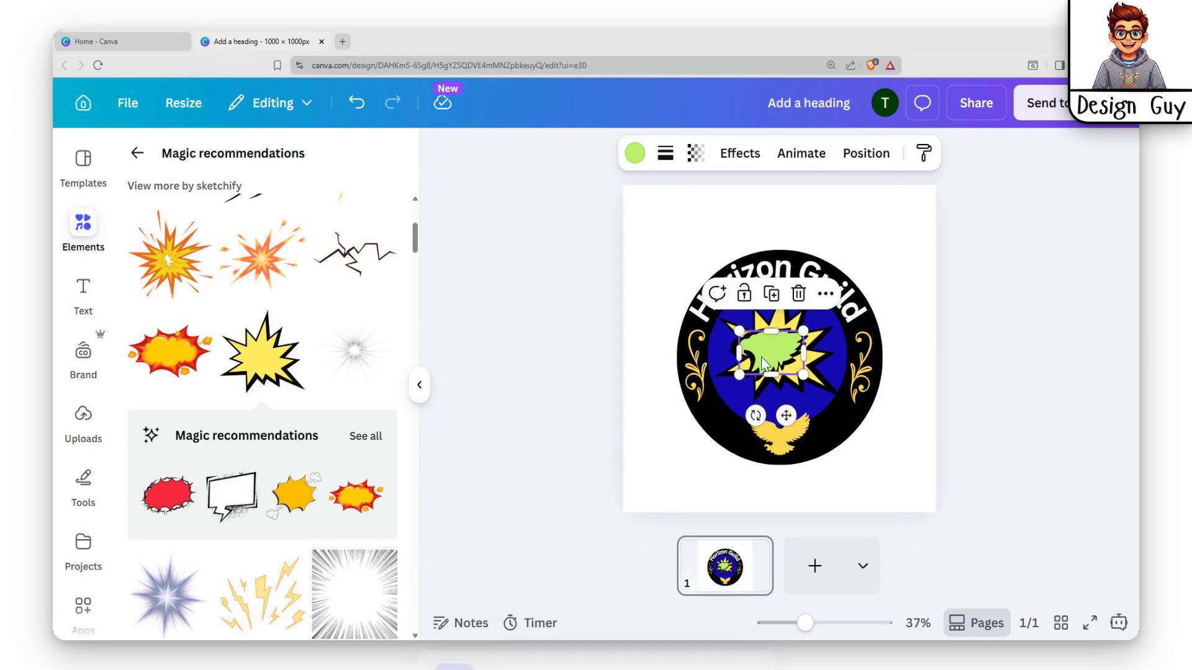
key("Left")
key("Left")
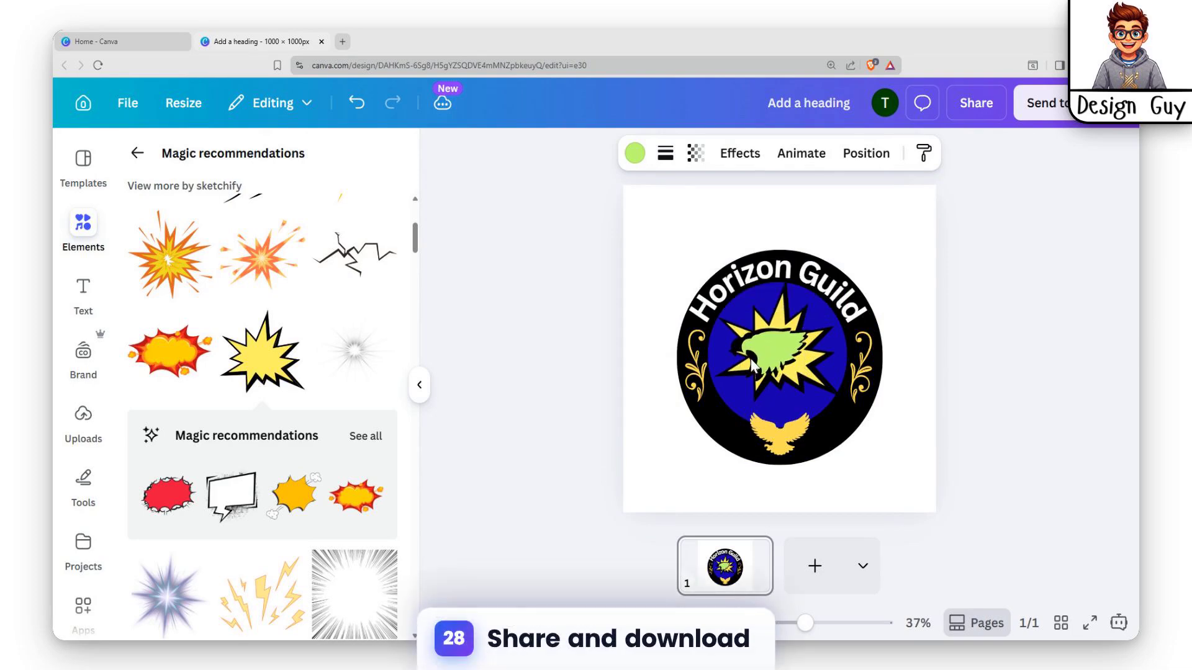
Nudge the black eagle silhouette to the right behind the green head and remove it
left_click(729, 346)
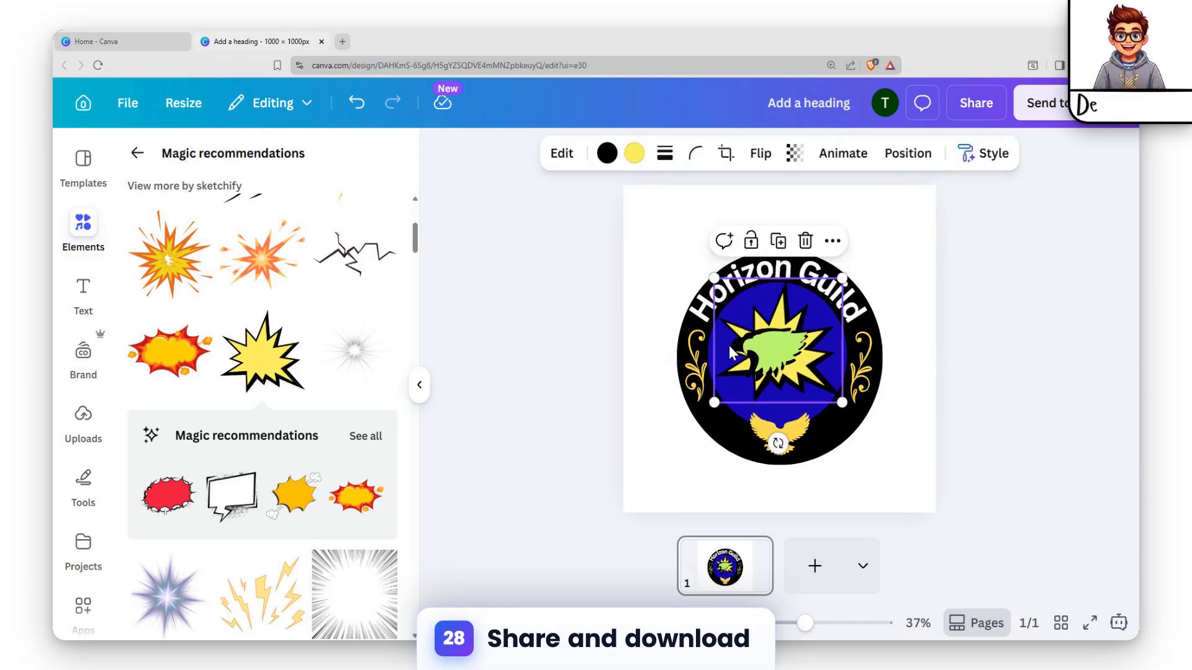
left_click(738, 347)
left_click(707, 435)
key("Right")
key("Right")
key("Right")
key("Right")
key("Right")
key("Right")
key("Right")
key("Right")
key("Right")
key("Right")
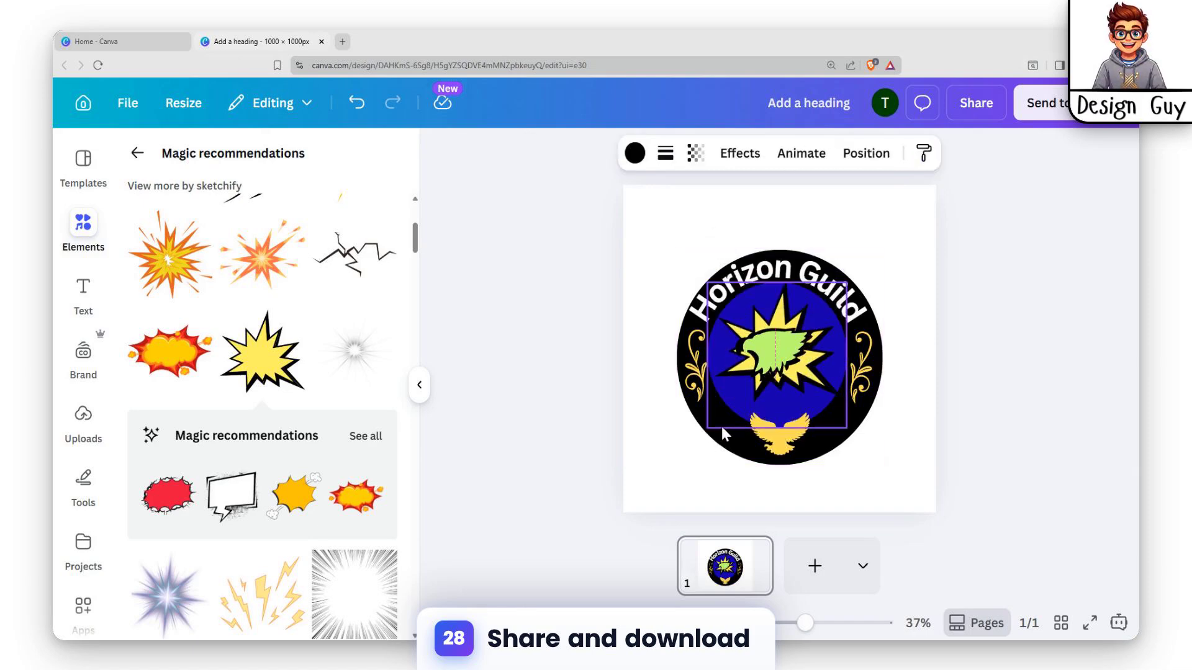
key("Right")
key("Right")
key("Right")
key("Right")
key("Right")
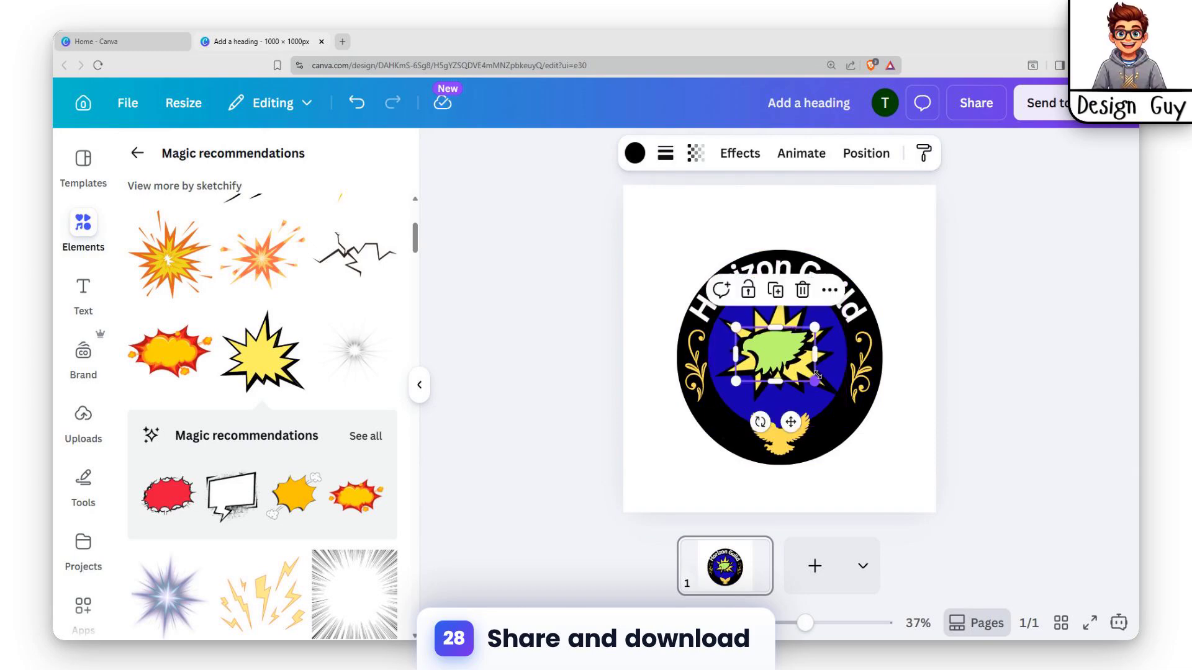
Apply the Sunset effect to the green eagle head and shift it slightly within the starburst
left_click(775, 363)
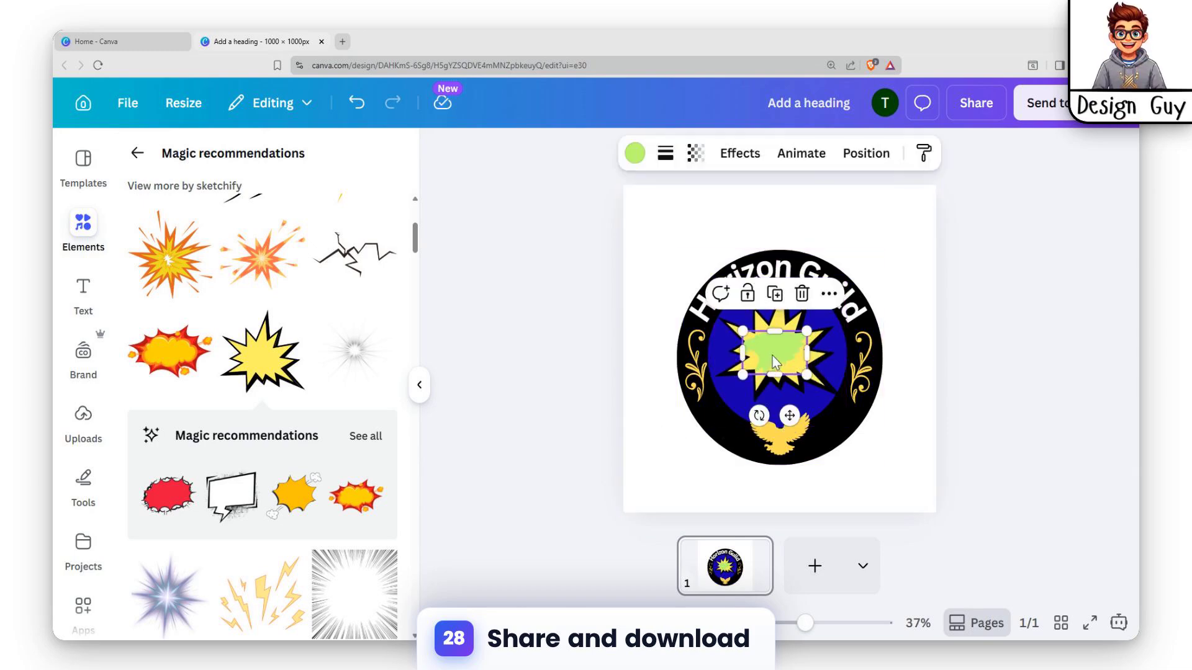
left_click(741, 155)
scroll(198, 292, "down", 5)
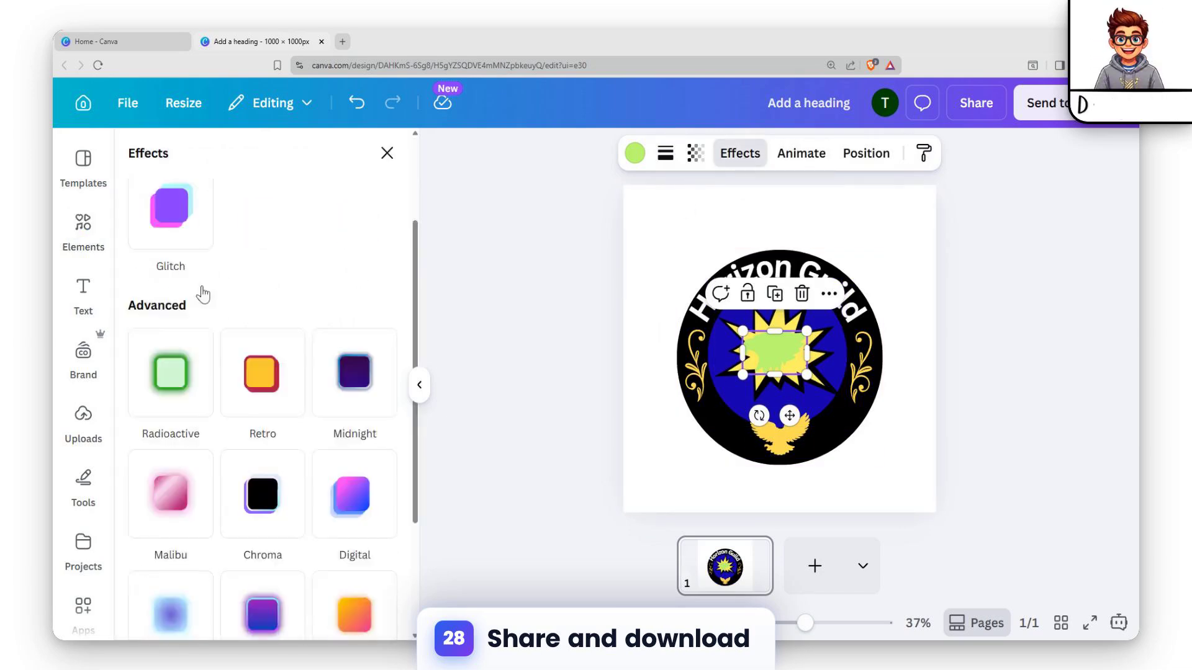
scroll(289, 385, "down", 1)
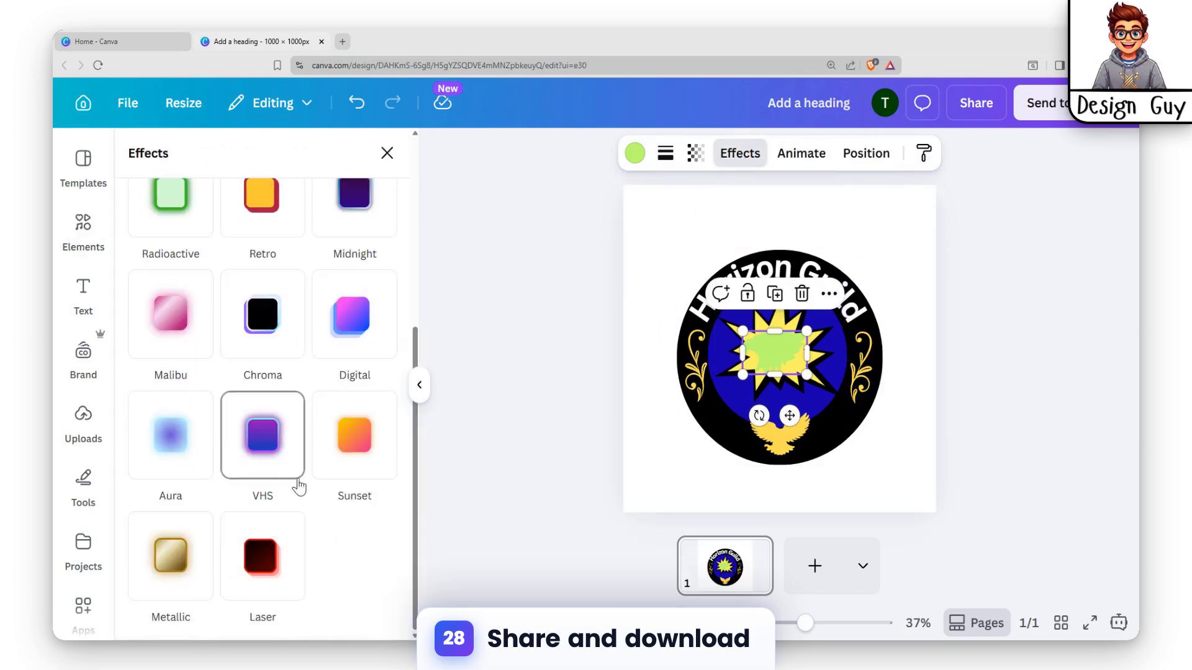
left_click(348, 458)
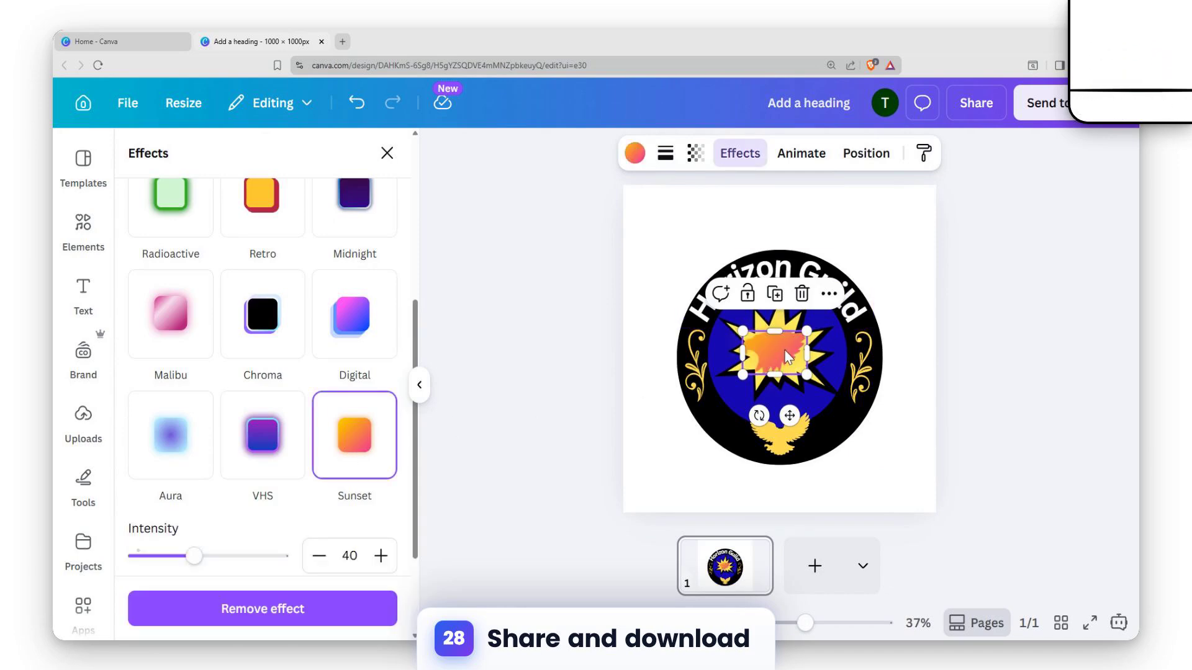
left_click_drag(785, 351, 792, 355)
left_click(779, 323)
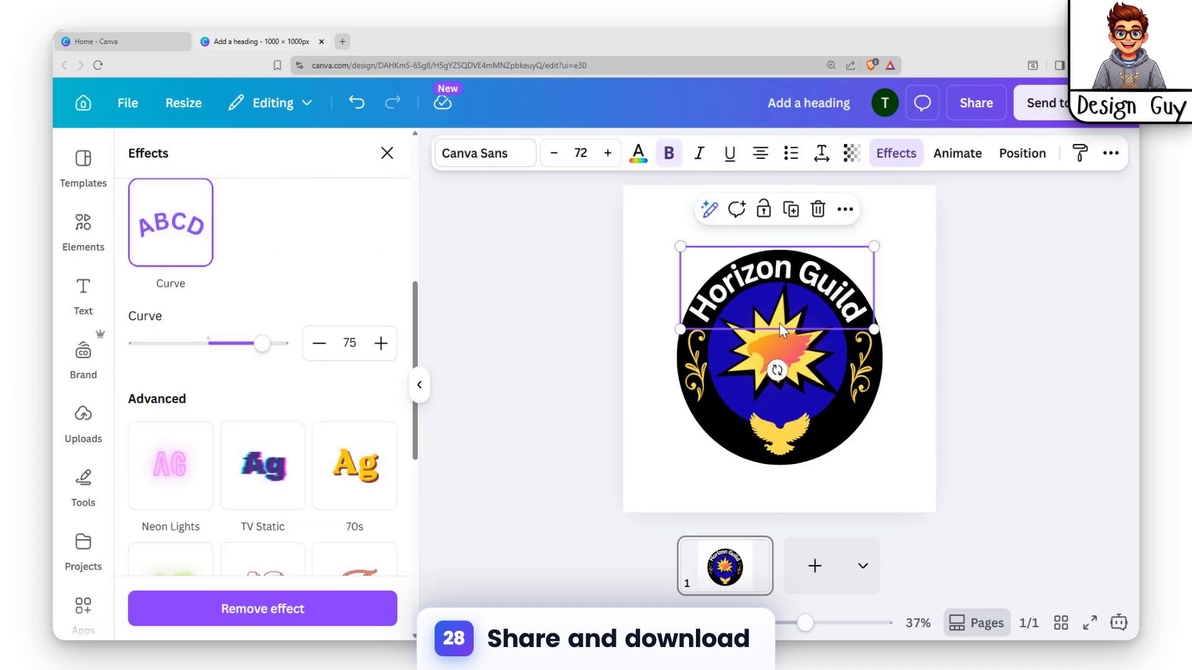
Enlarge the yellow starburst from two opposite corners so it fills more of the blue center
left_click(739, 354)
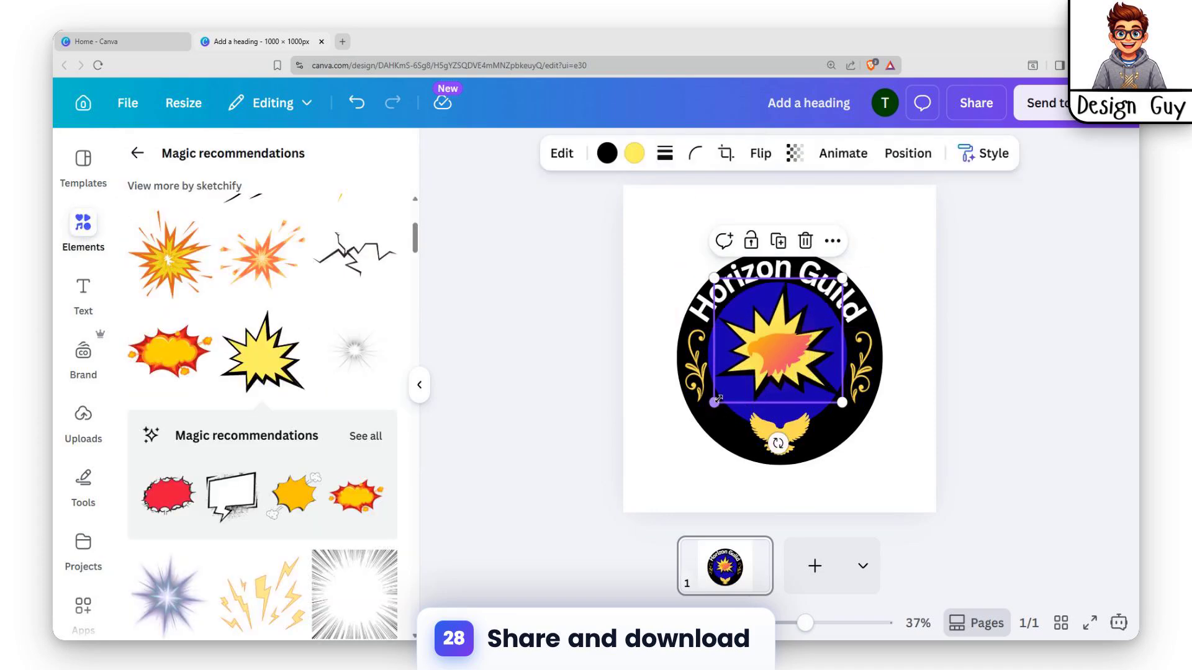
left_click_drag(714, 403, 706, 412)
left_click_drag(842, 278, 848, 272)
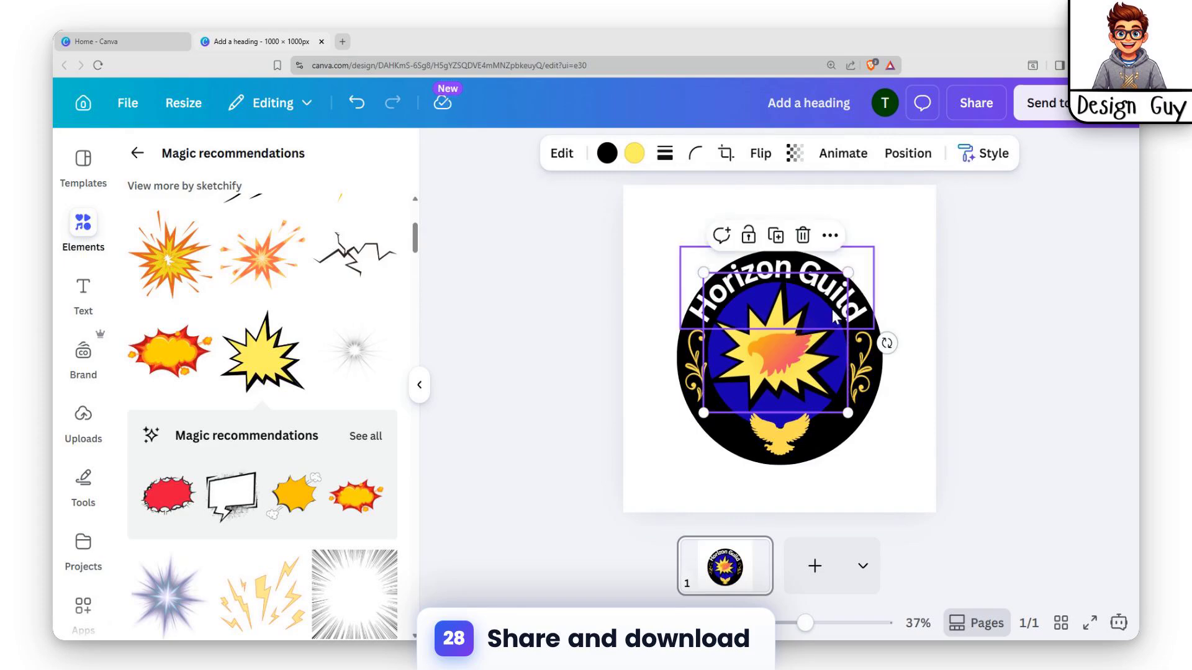
Nudge the sunset-colored eagle head horizontally and scale it down inside the yellow starburst
left_click(768, 360)
left_click(973, 340)
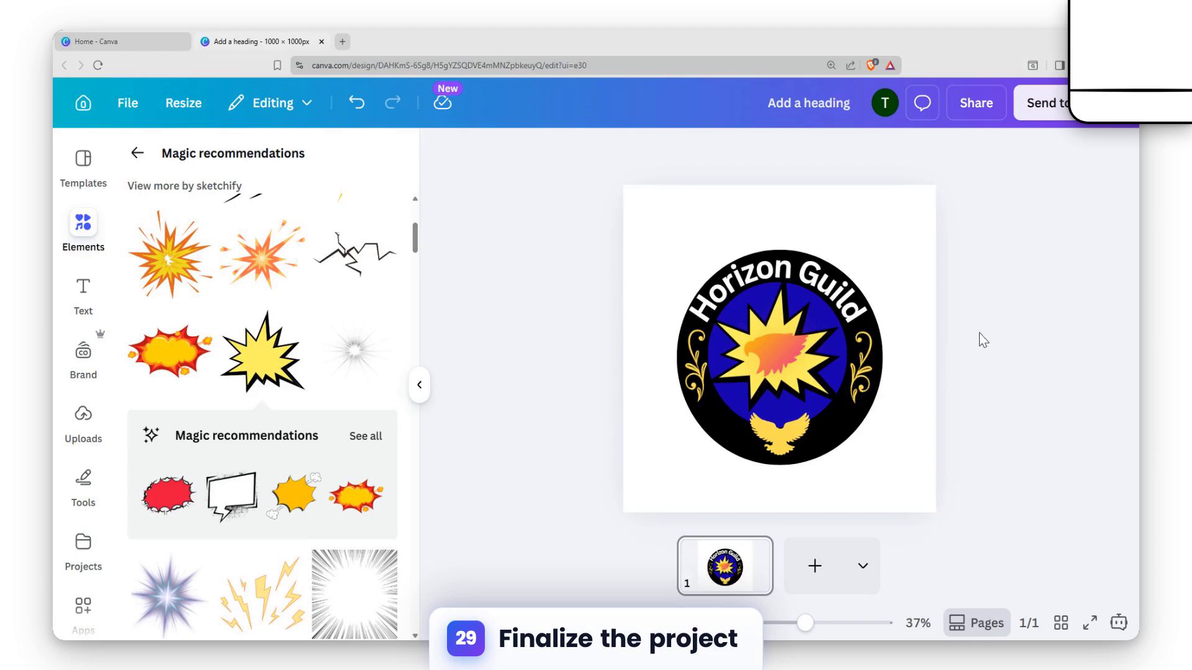
left_click(793, 357)
key("Right")
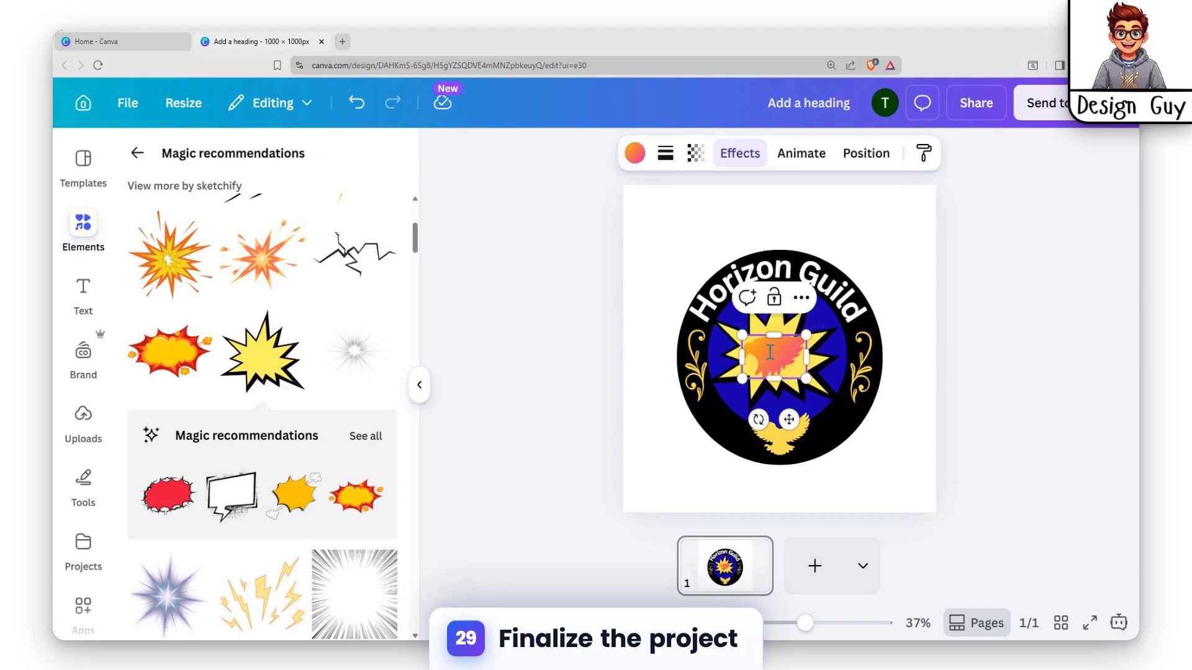
left_click_drag(742, 377, 760, 367)
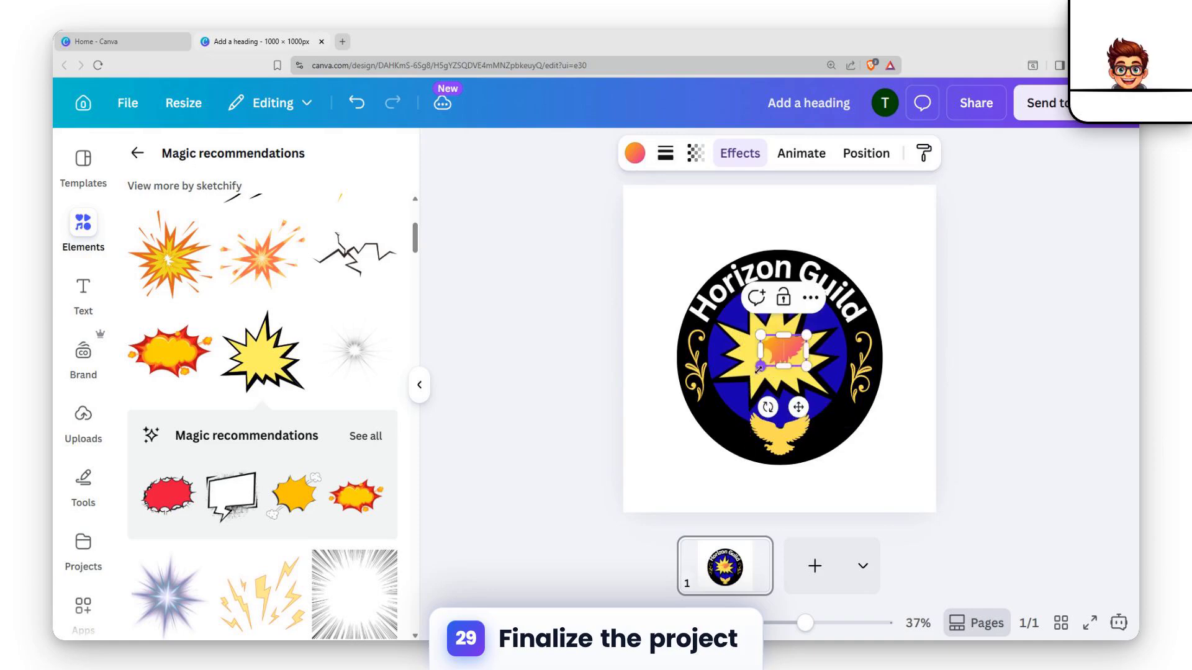
left_click(912, 352)
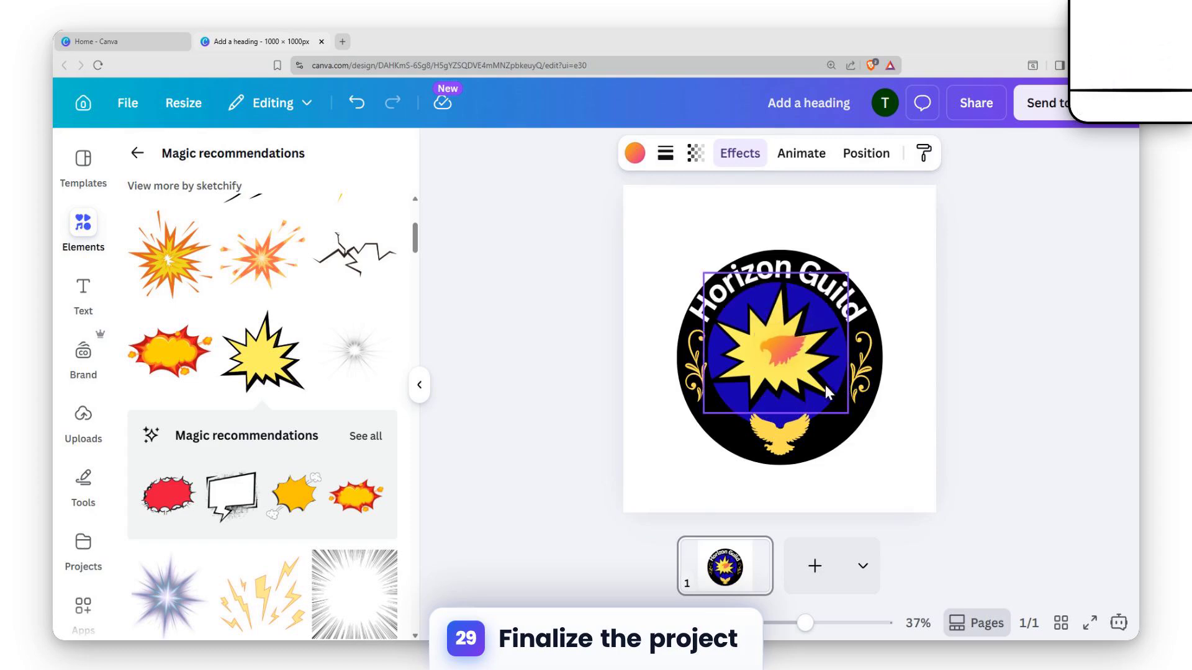
Shift the reduced eagle head to the left to center it on the starburst, and deselect it
key("Left")
key("Left")
key("Left")
key("Left")
key("Left")
key("Left")
key("Left")
key("Left")
key("Left")
key("Left")
key("Left")
key("Left")
key("Left")
key("Left")
key("Left")
key("Left")
key("Left")
key("Left")
key("Left")
key("Left")
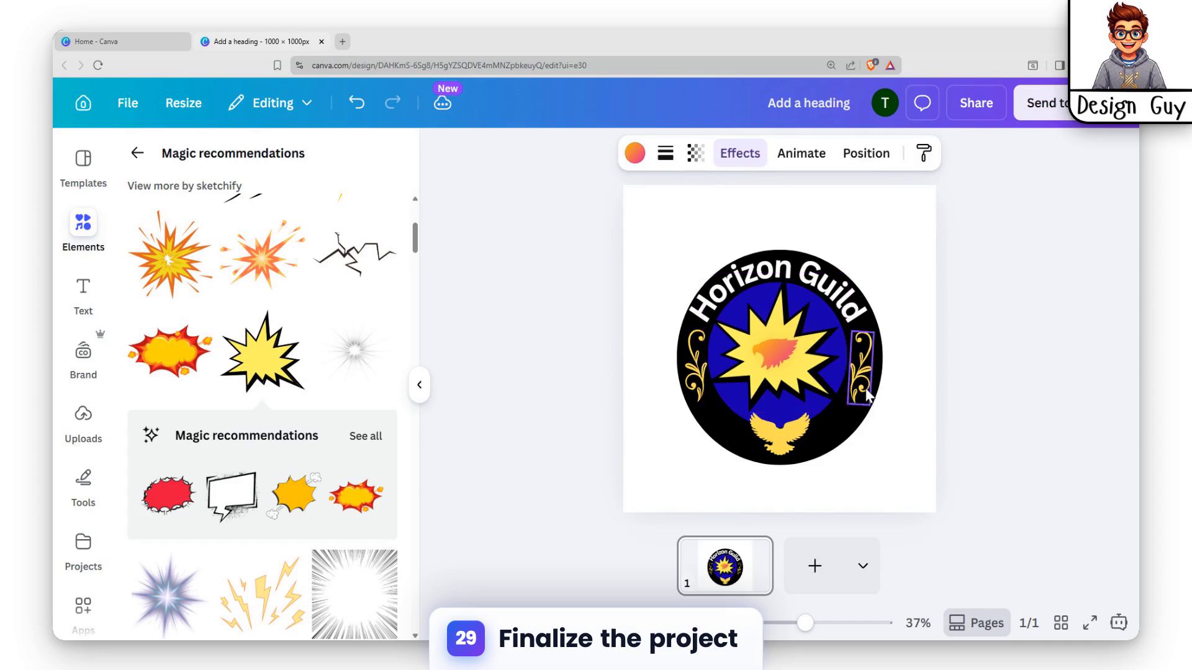
left_click(952, 384)
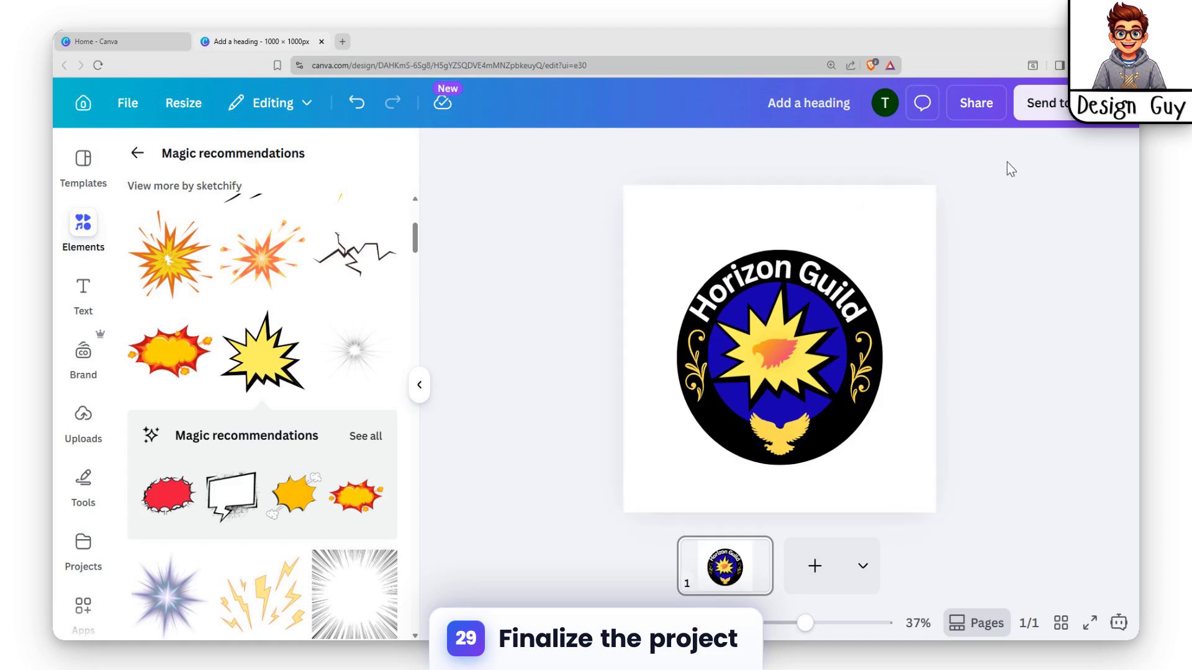
Open the design's download settings and raise the PNG size multiplier to 3.125 (3,125 × 3,125 px)
left_click(981, 103)
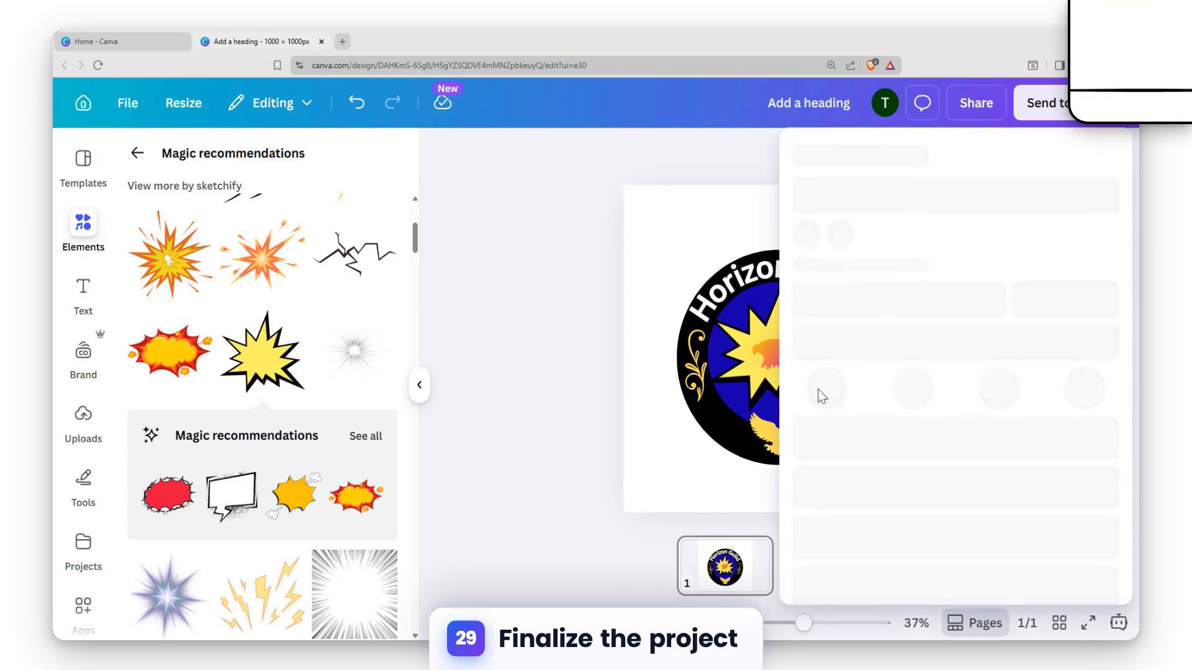
left_click(832, 549)
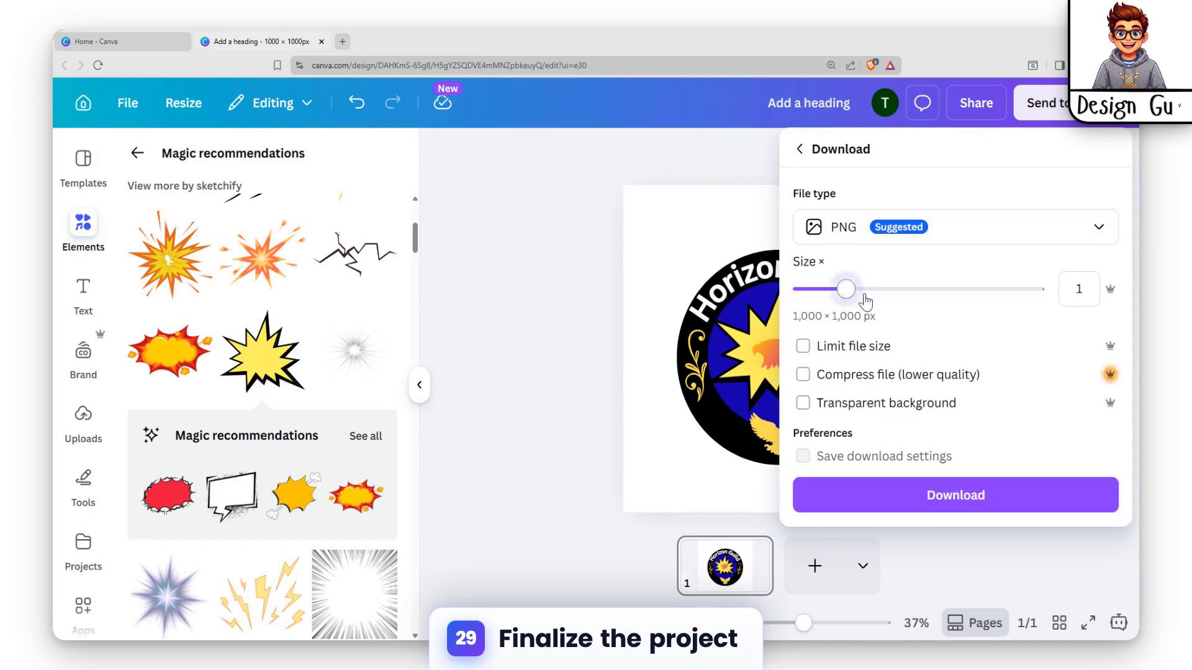
left_click_drag(845, 289, 1043, 288)
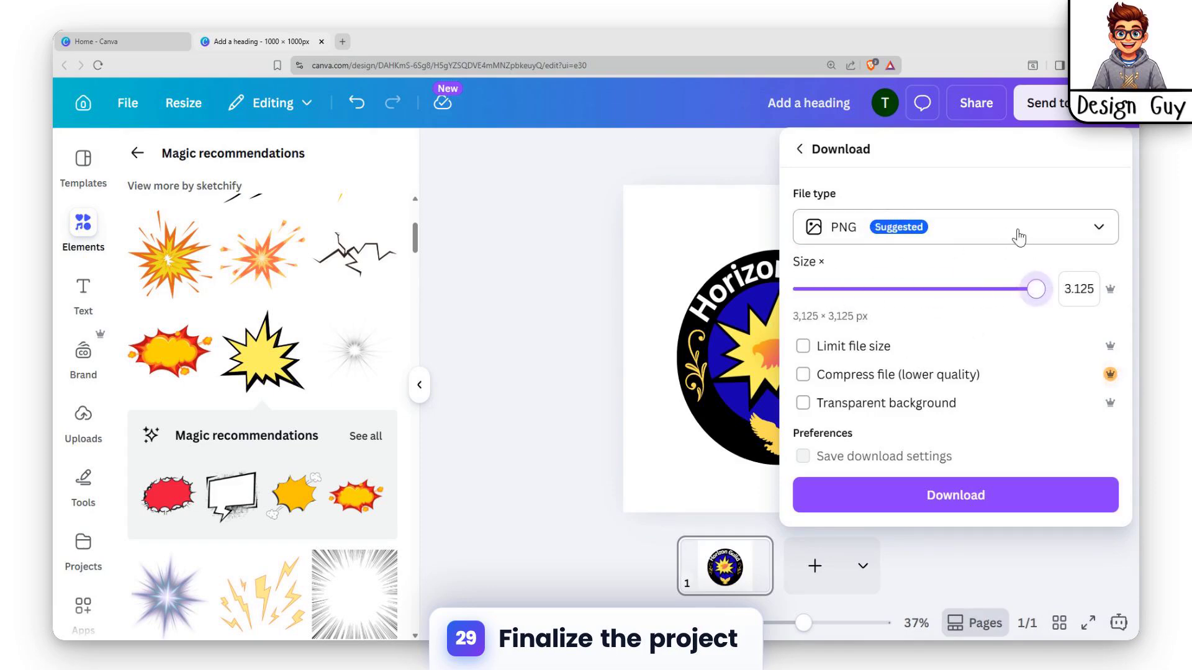
Change the download file type to PDF Print
left_click(987, 228)
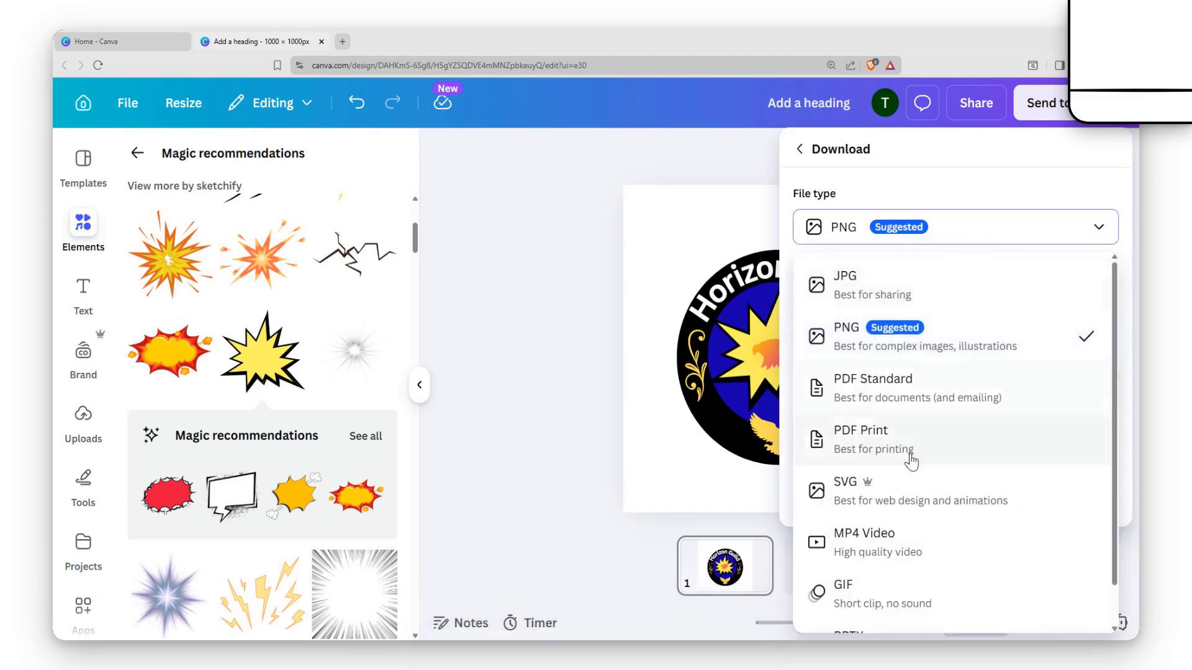
left_click(911, 461)
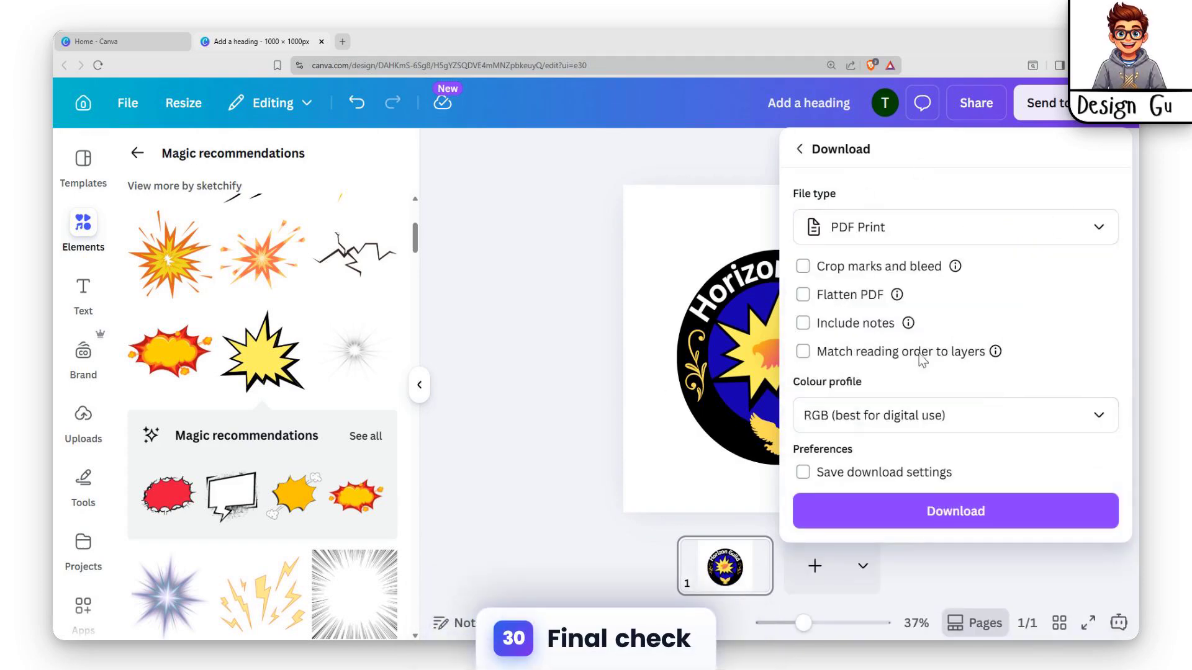
left_click(540, 491)
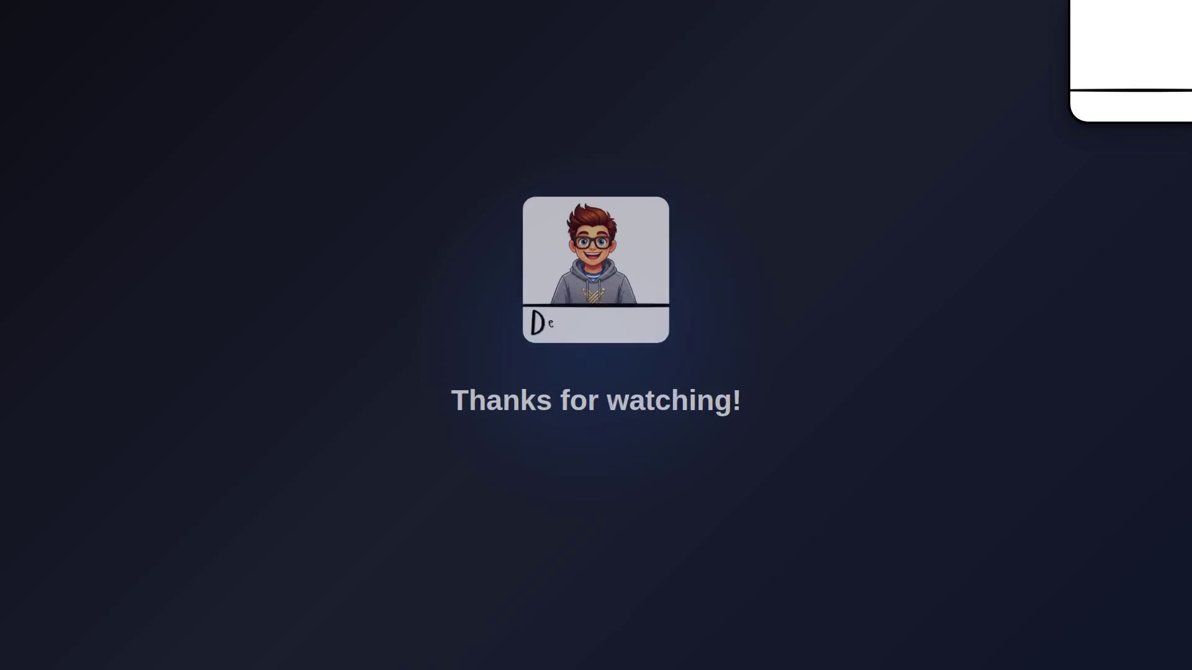